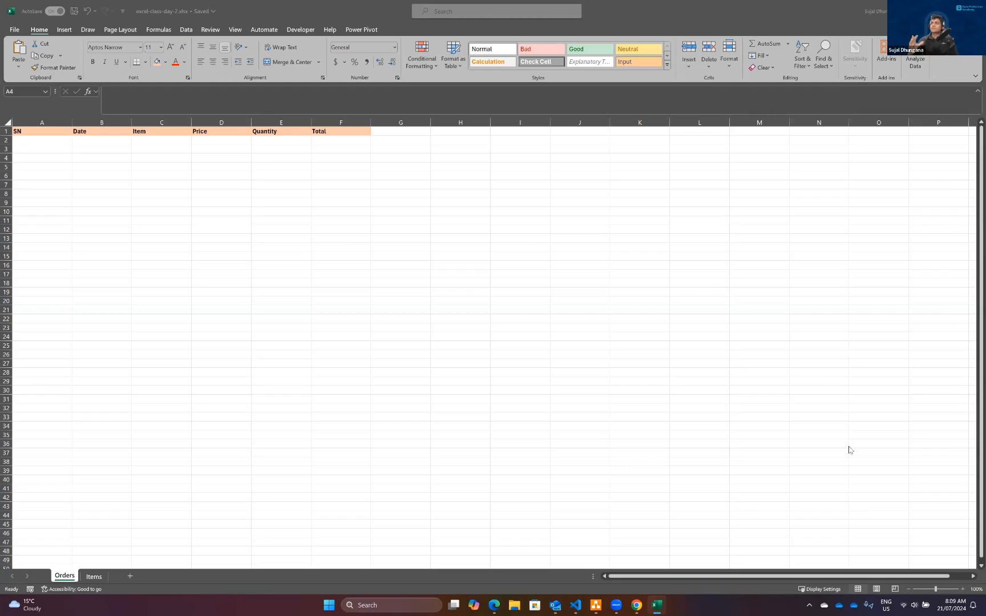
{"action": "key", "text": "Caps_Lock"}
{"action": "key", "text": "Caps_Lock"}
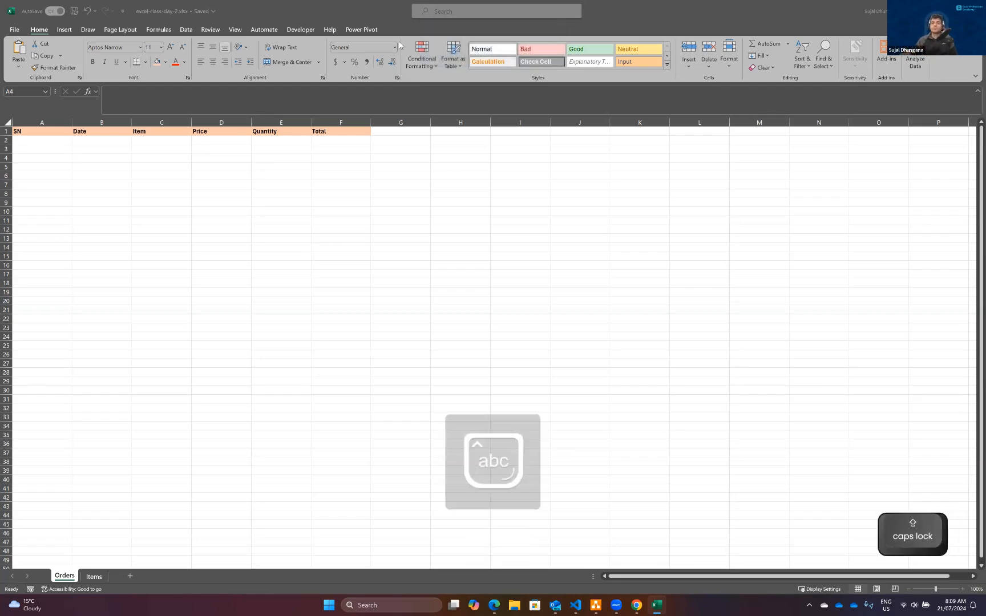
Examine the Orders sheet's column headings one by one, from SN through Total, at an enlarged view.
{"action": "left_click", "coordinate": [43, 130]}
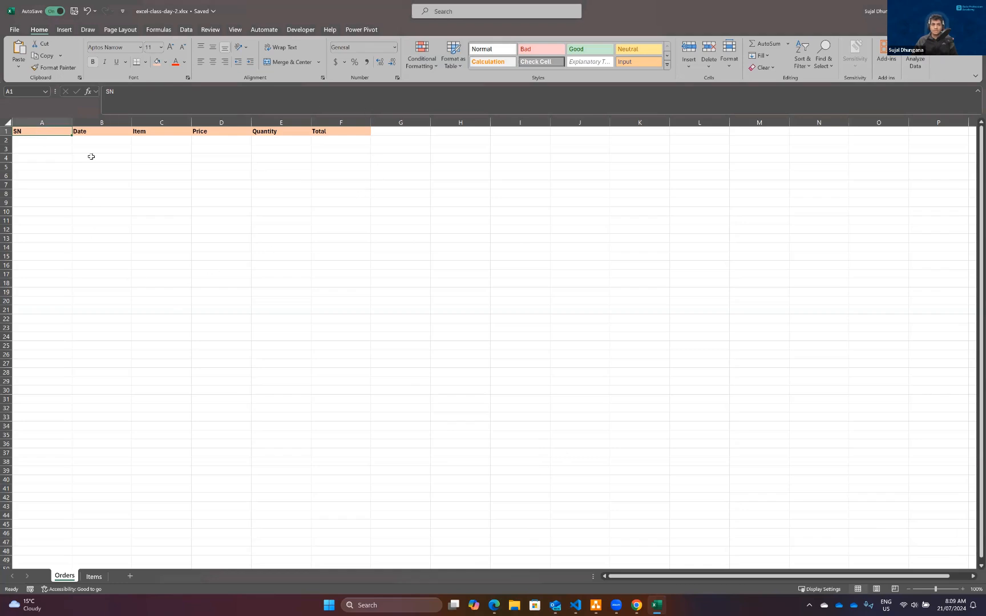
{"action": "left_click", "coordinate": [962, 590]}
{"action": "left_click", "coordinate": [963, 590]}
{"action": "left_click", "coordinate": [963, 590]}
{"action": "left_click", "coordinate": [963, 589]}
{"action": "left_click", "coordinate": [963, 590]}
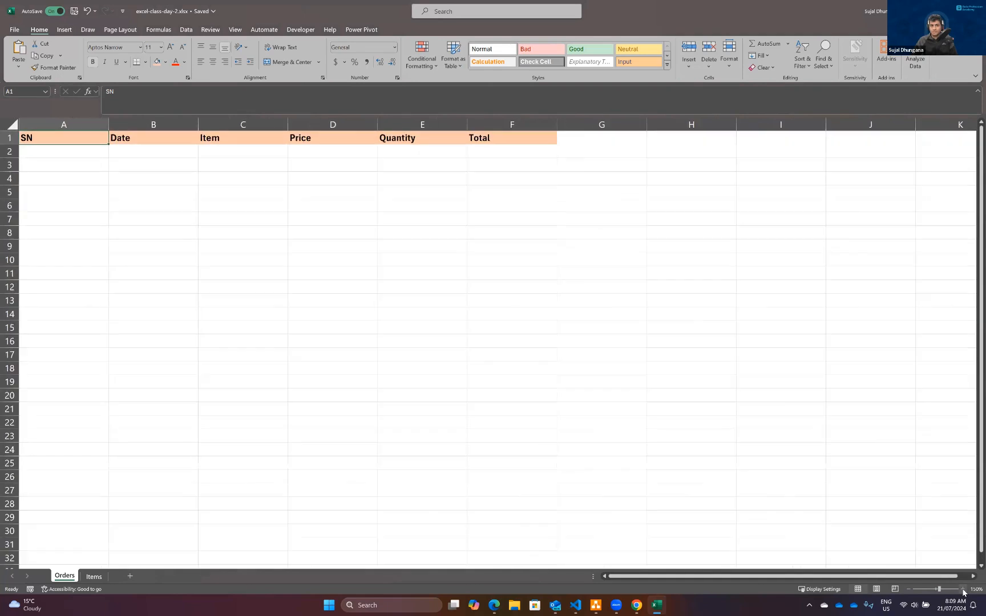
{"action": "left_click", "coordinate": [962, 590]}
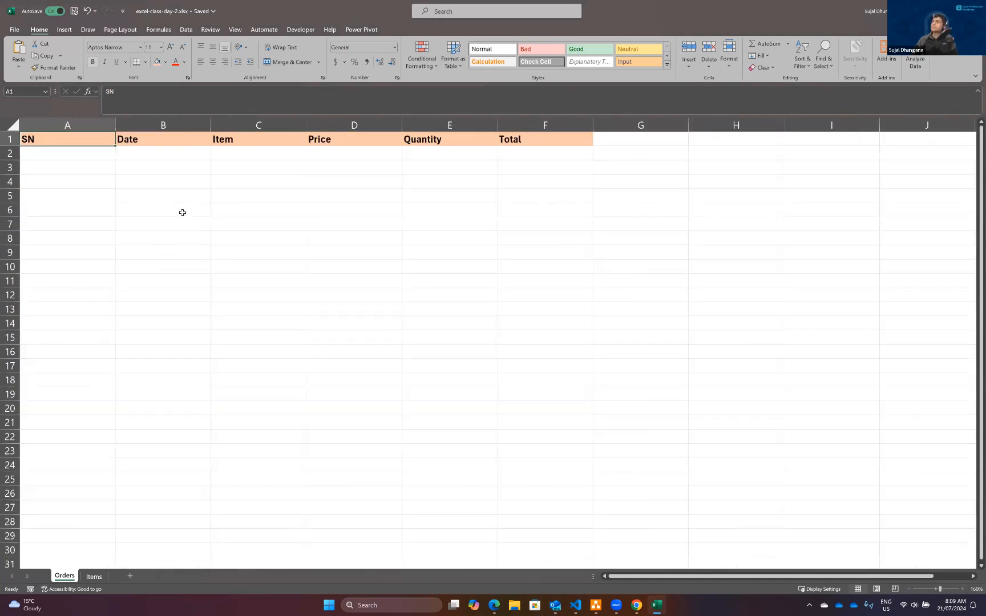
{"action": "left_click", "coordinate": [190, 157]}
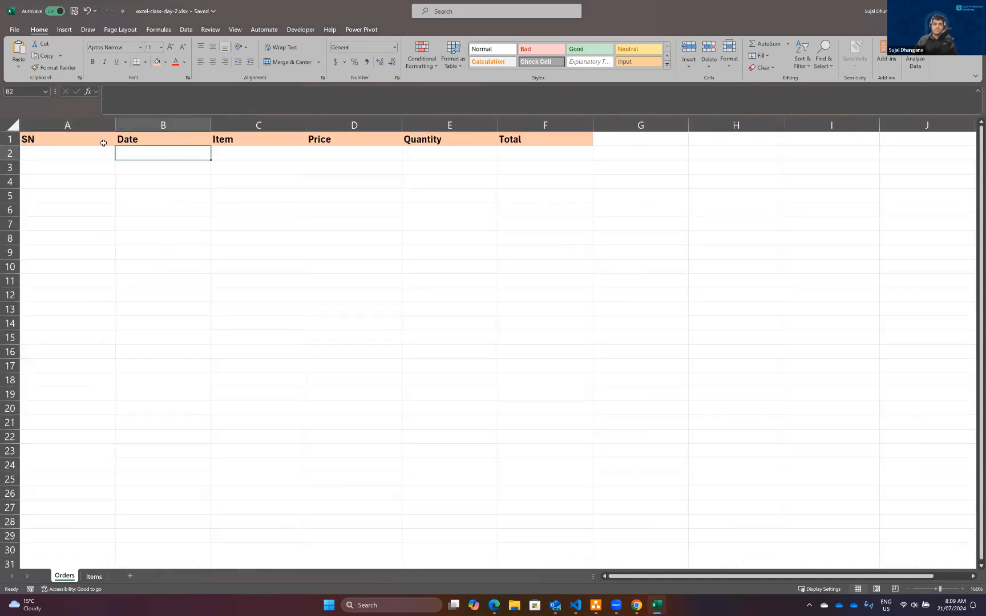
{"action": "left_click", "coordinate": [72, 140]}
{"action": "left_click", "coordinate": [171, 143]}
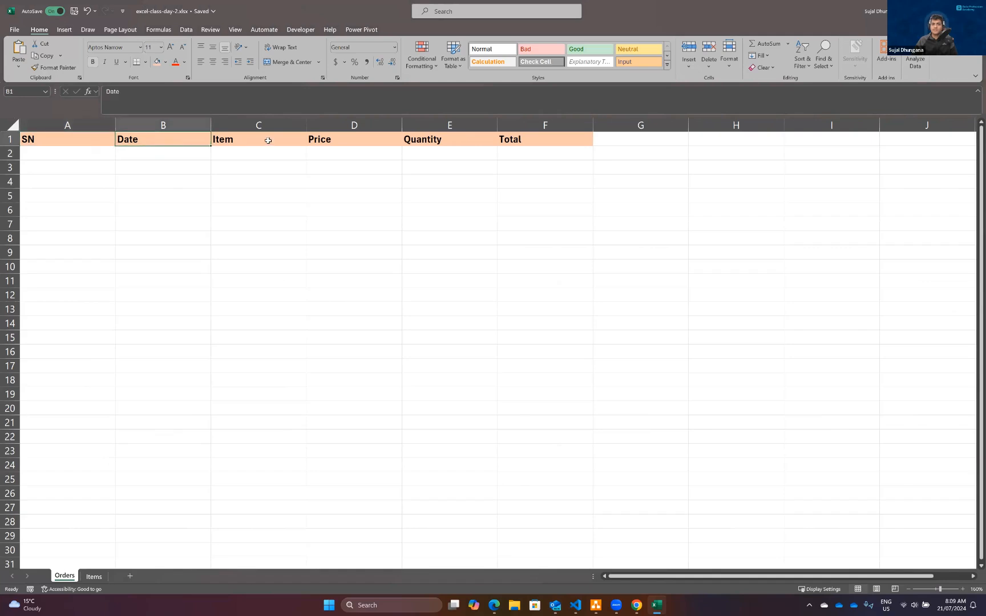
{"action": "left_click", "coordinate": [285, 142]}
{"action": "left_click", "coordinate": [348, 143]}
{"action": "left_click", "coordinate": [459, 139]}
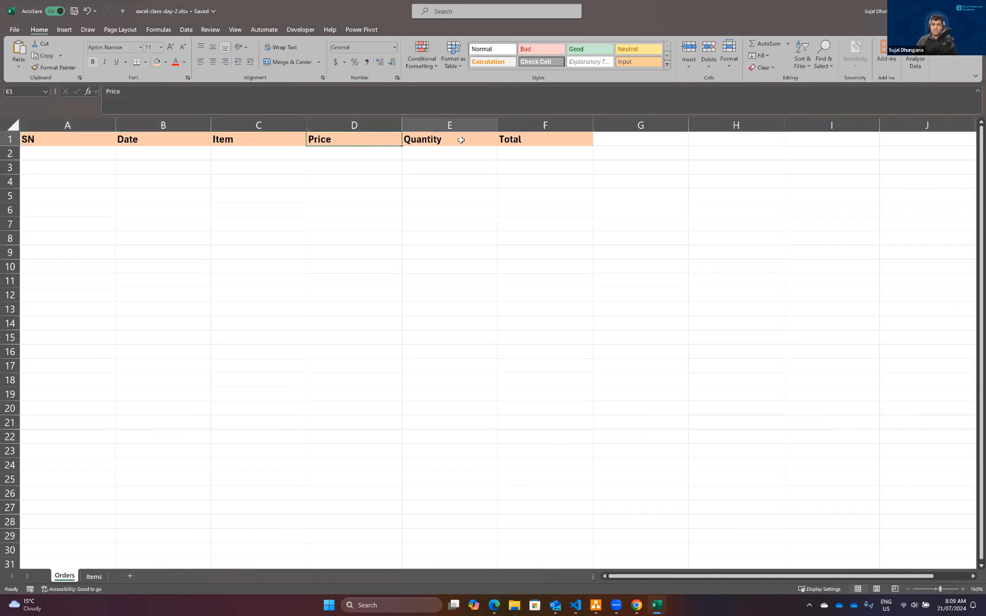
{"action": "left_click", "coordinate": [538, 136]}
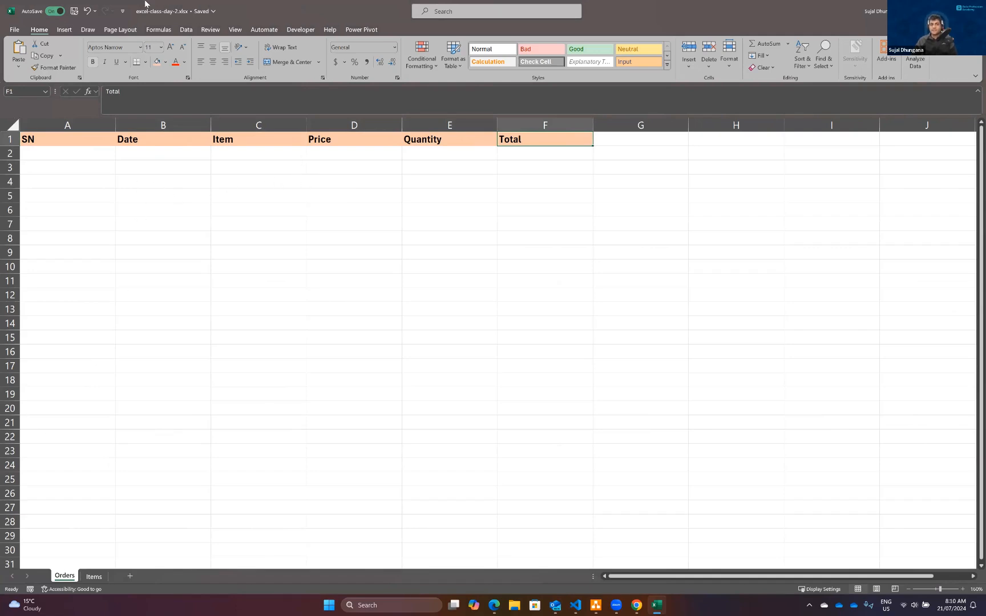
Format the Items sheet's header row as bold with a light orange fill and widen the ItemID column.
{"action": "left_click", "coordinate": [91, 577]}
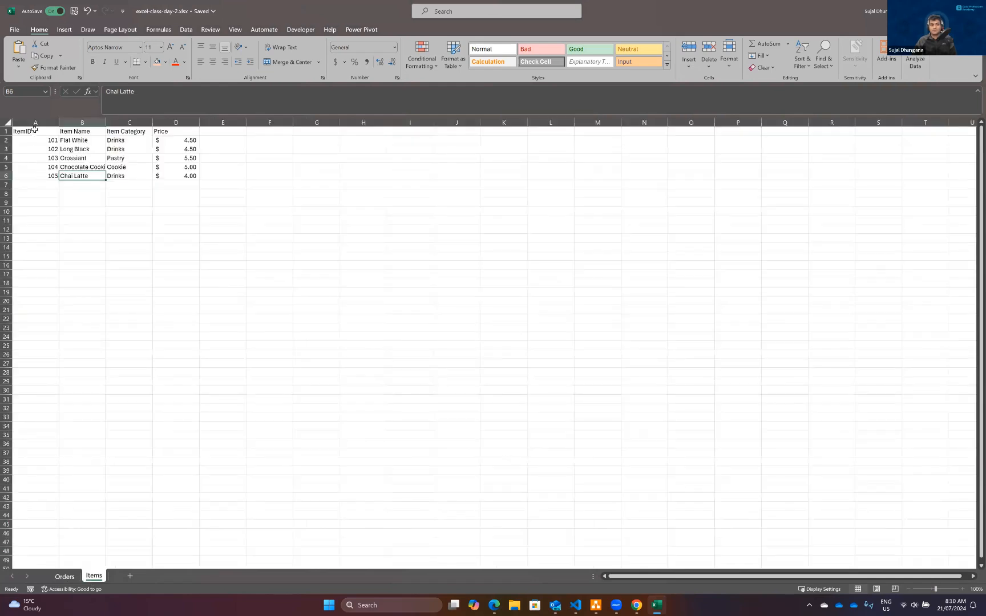
{"action": "key", "text": "ctrl+shift+Right"}
{"action": "left_click", "coordinate": [92, 62]}
{"action": "left_click_drag", "start_coordinate": [59, 122], "coordinate": [74, 122]}
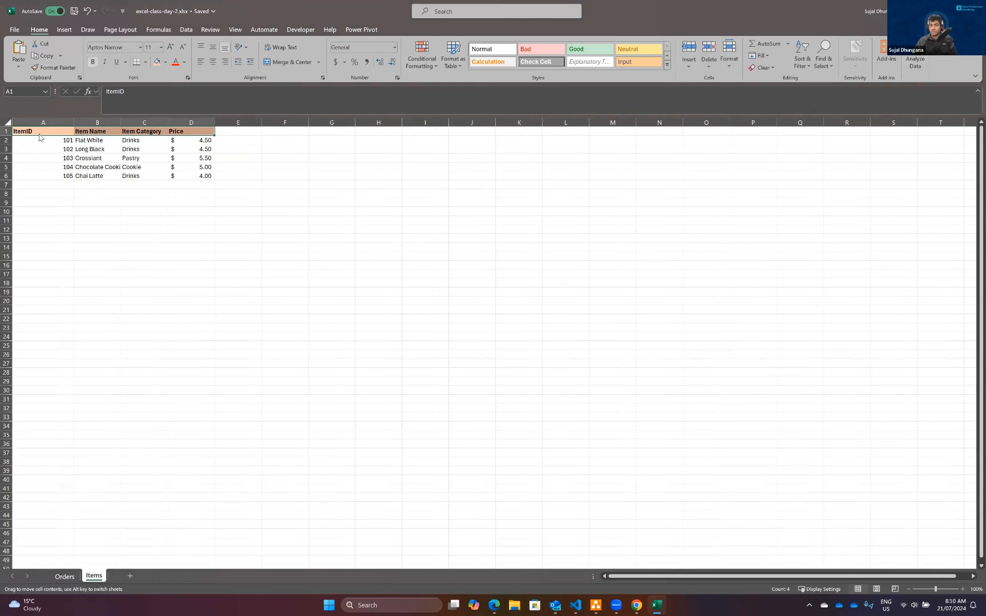
Widen the Item Name column on the Items sheet so that Chocolate Cookie fits fully.
{"action": "left_click", "coordinate": [962, 589]}
{"action": "left_click", "coordinate": [963, 589]}
{"action": "left_click", "coordinate": [963, 589]}
{"action": "left_click", "coordinate": [963, 589]}
{"action": "left_click", "coordinate": [962, 589]}
{"action": "left_click", "coordinate": [204, 257]}
{"action": "left_click_drag", "start_coordinate": [264, 125], "coordinate": [307, 125]}
Review the Items list from headings to prices and set the Chocolate Cookie's category to Pastry.
{"action": "left_click", "coordinate": [211, 143]}
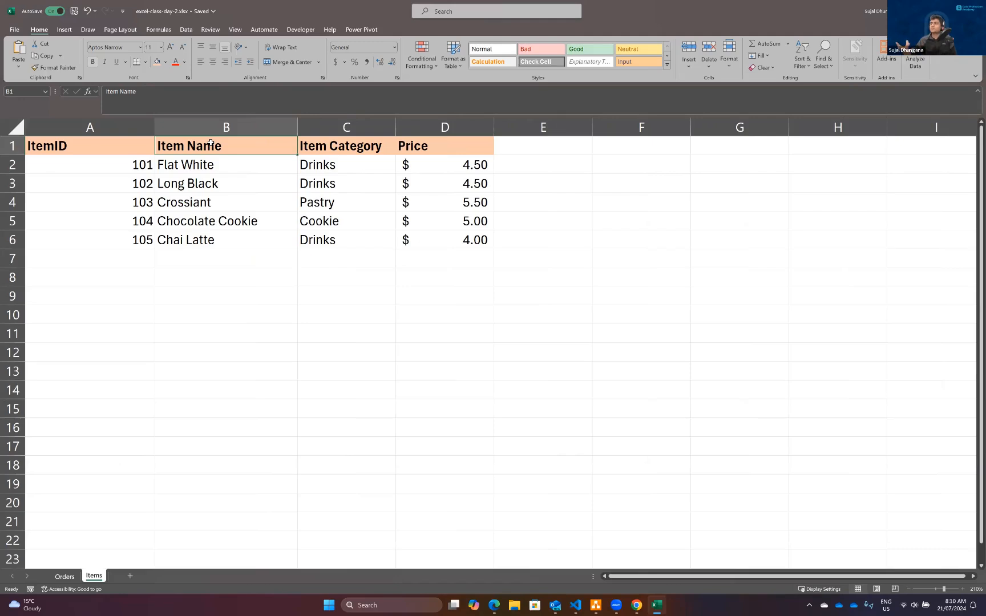
{"action": "left_click", "coordinate": [69, 152]}
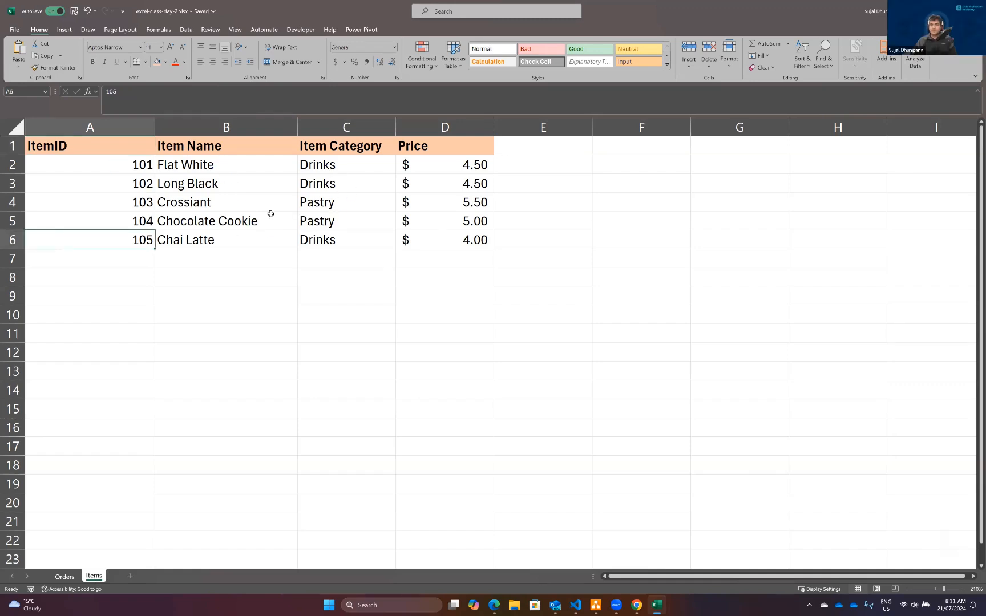
{"action": "left_click", "coordinate": [446, 240]}
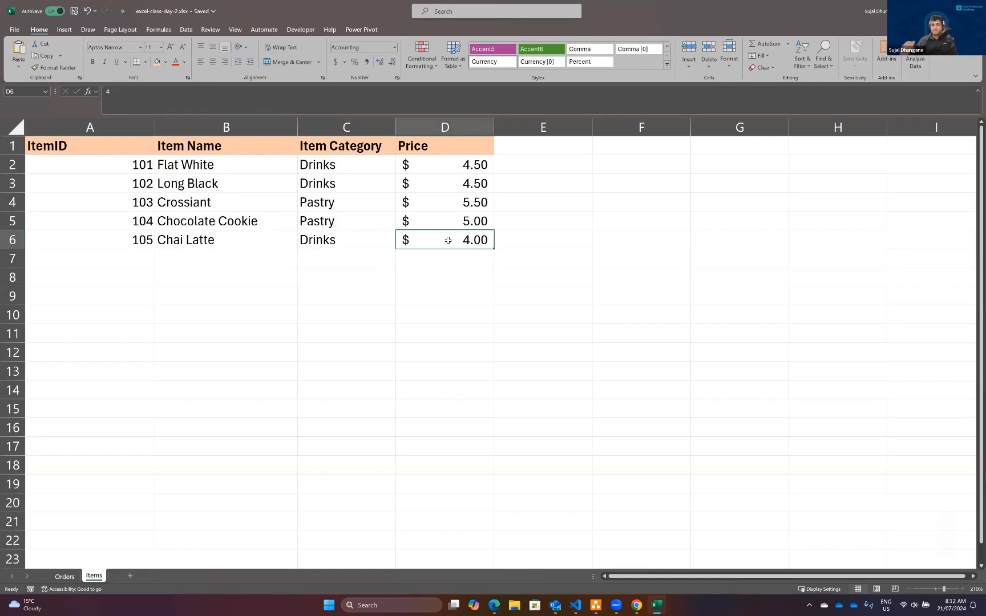
On the Orders sheet, enter 1 in cell A2 as the first serial number and narrow the SN column.
{"action": "left_click", "coordinate": [65, 577]}
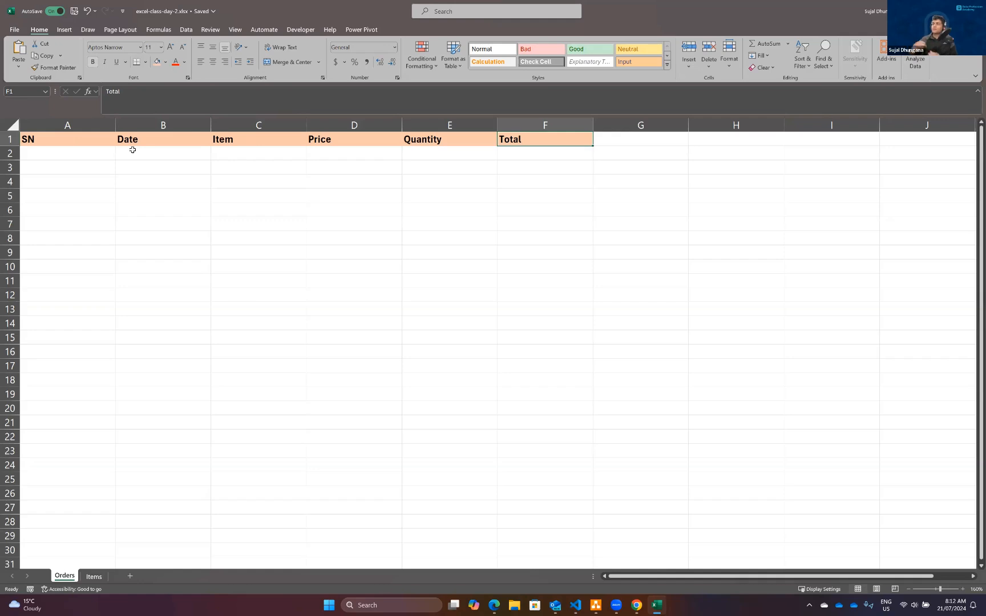
{"action": "left_click", "coordinate": [95, 150]}
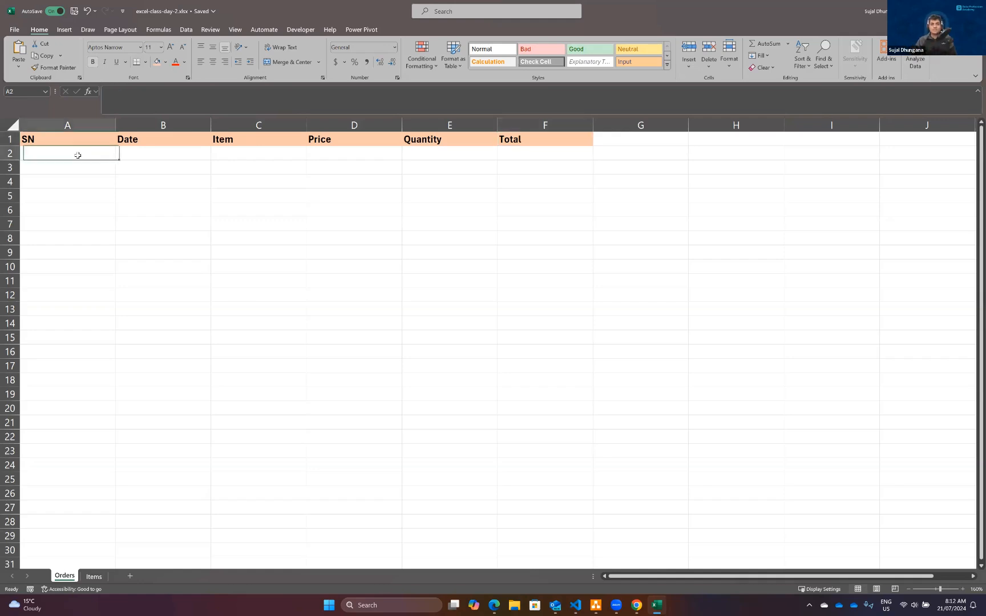
{"action": "type", "text": "1"}
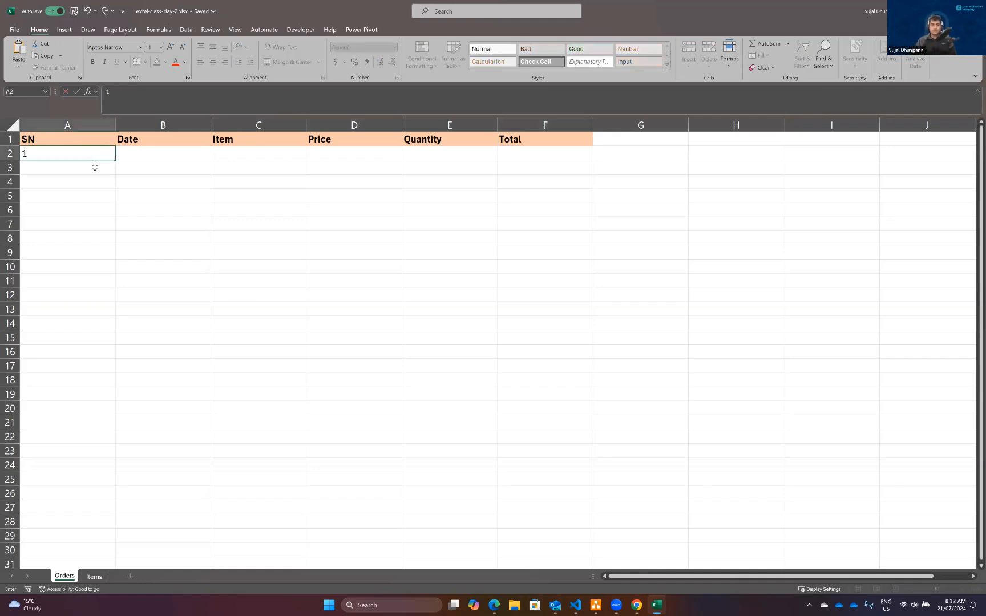
{"action": "key", "text": "Return"}
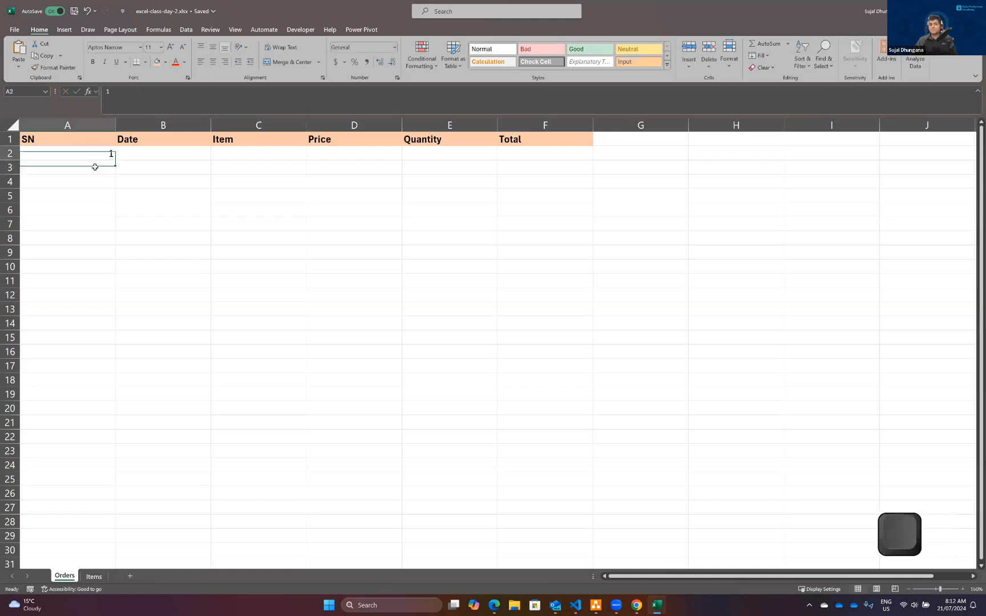
{"action": "key", "text": "Up"}
{"action": "left_click_drag", "start_coordinate": [113, 123], "coordinate": [100, 123]}
Enter the date 2024/07/21 in cell B2 of the Date column and check the stored entry.
{"action": "left_click", "coordinate": [126, 150]}
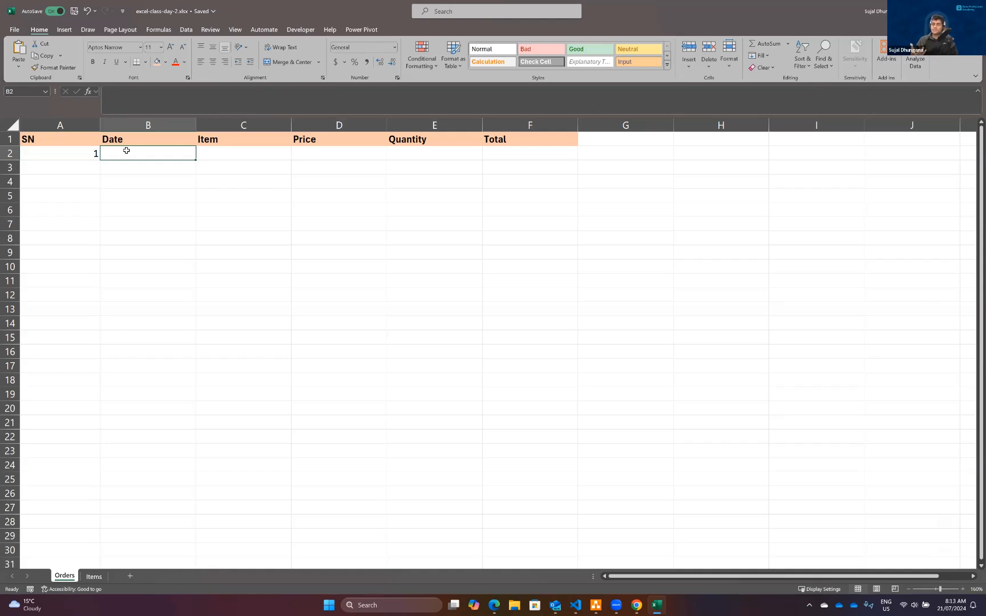
{"action": "type", "text": "202"}
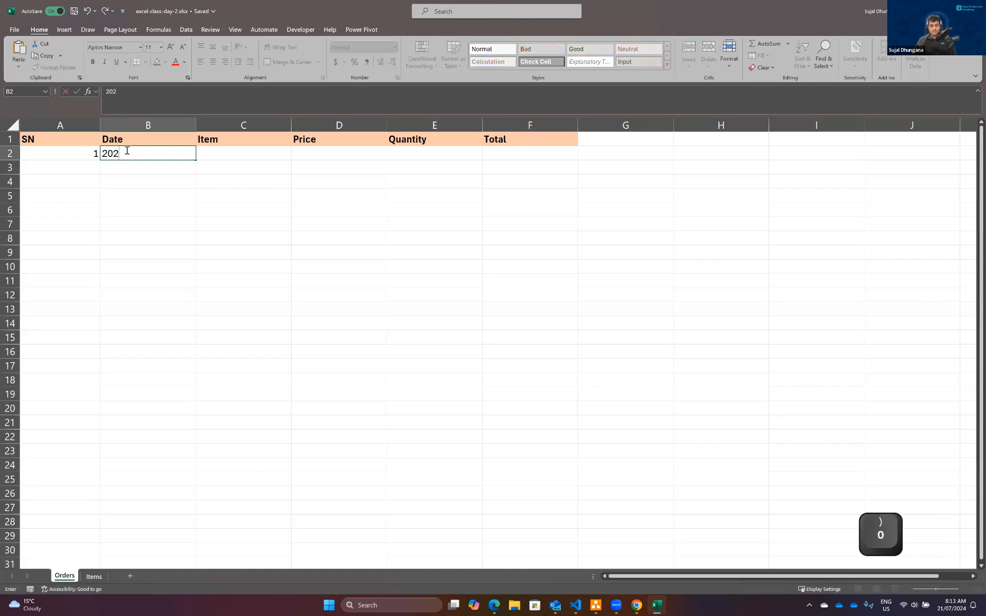
{"action": "type", "text": "4/07/21"}
{"action": "key", "text": "Return"}
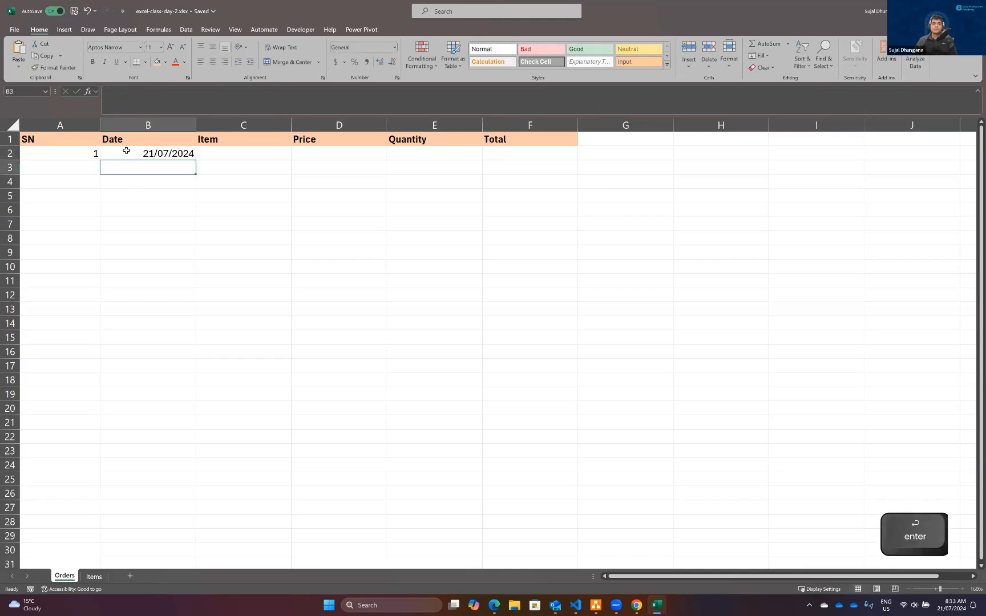
{"action": "left_click", "coordinate": [172, 151]}
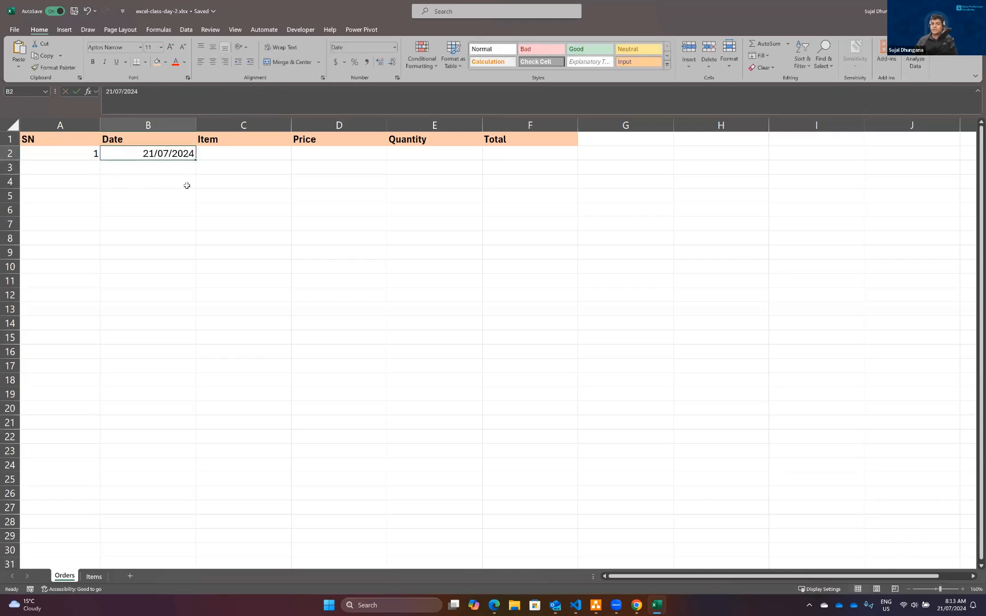
Enter the date 21 July 2024 in cell B3, writing the month as a word.
{"action": "key", "text": "Down"}
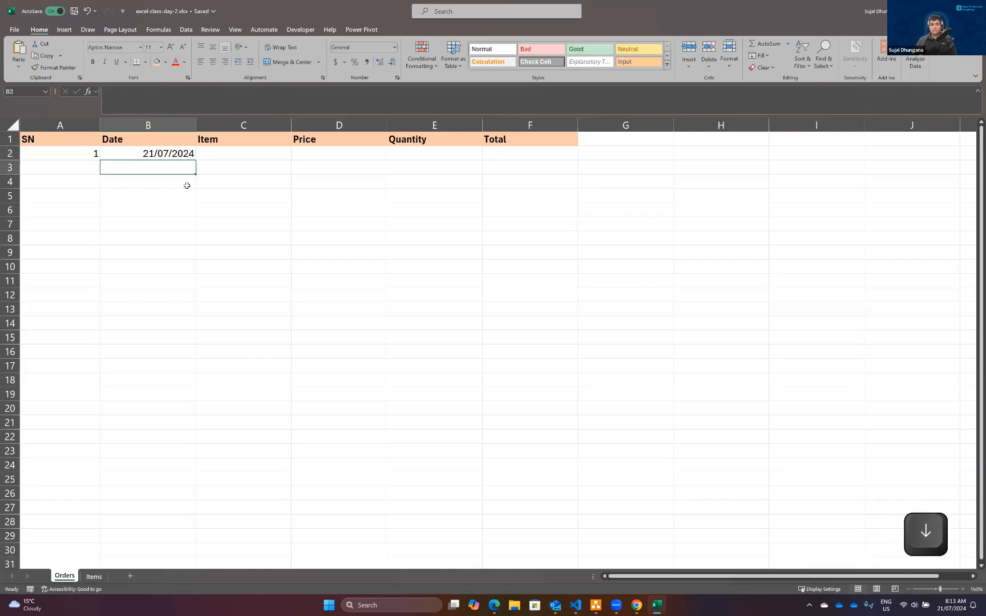
{"action": "type", "text": "21 "}
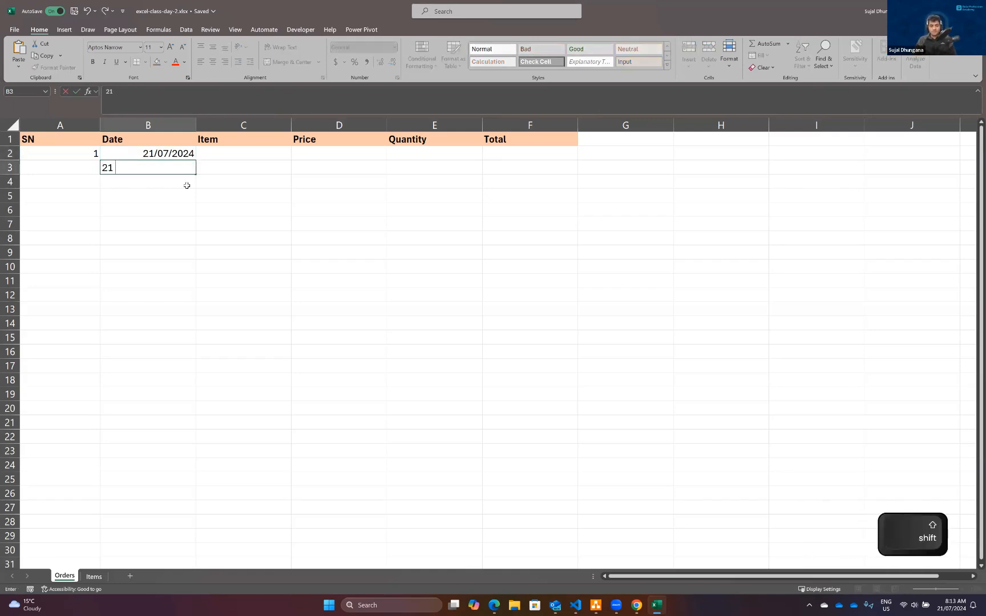
{"action": "type", "text": "Jul"}
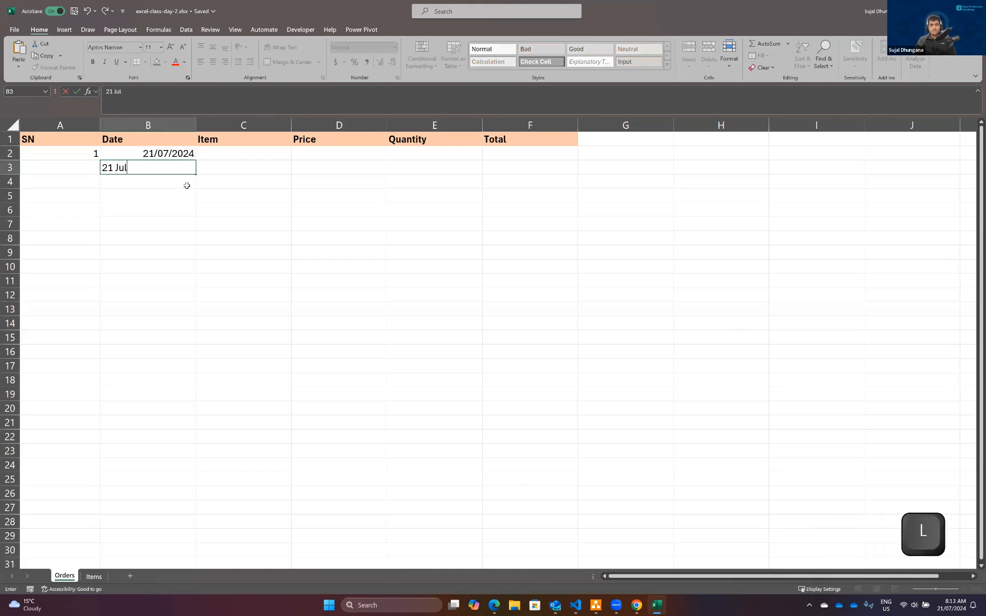
{"action": "type", "text": "y 2024"}
{"action": "key", "text": "Return"}
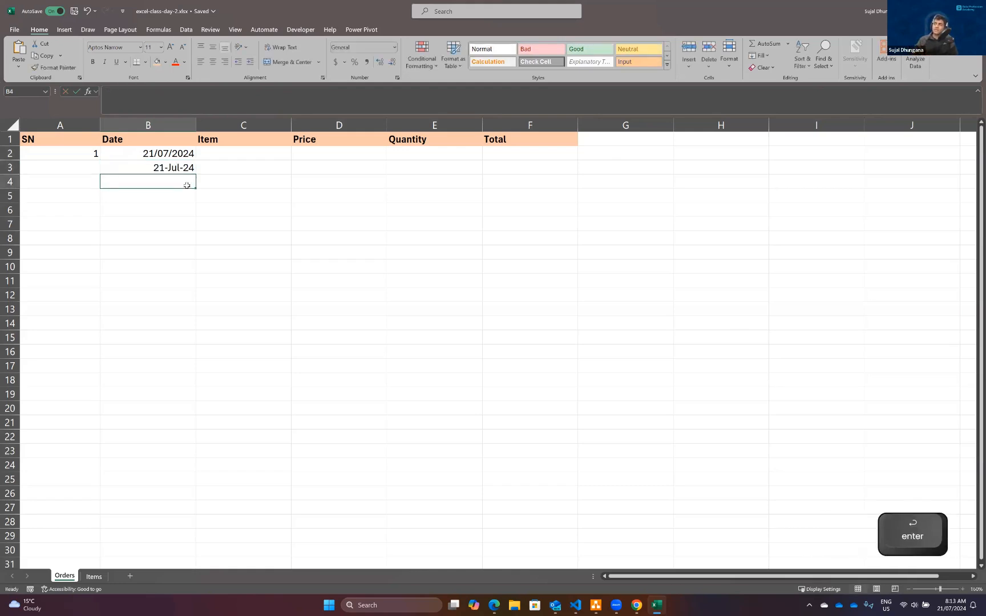
Enter the text AABC in cell B4 as a non-date test and compare it with the dates above.
{"action": "type", "text": "AABC"}
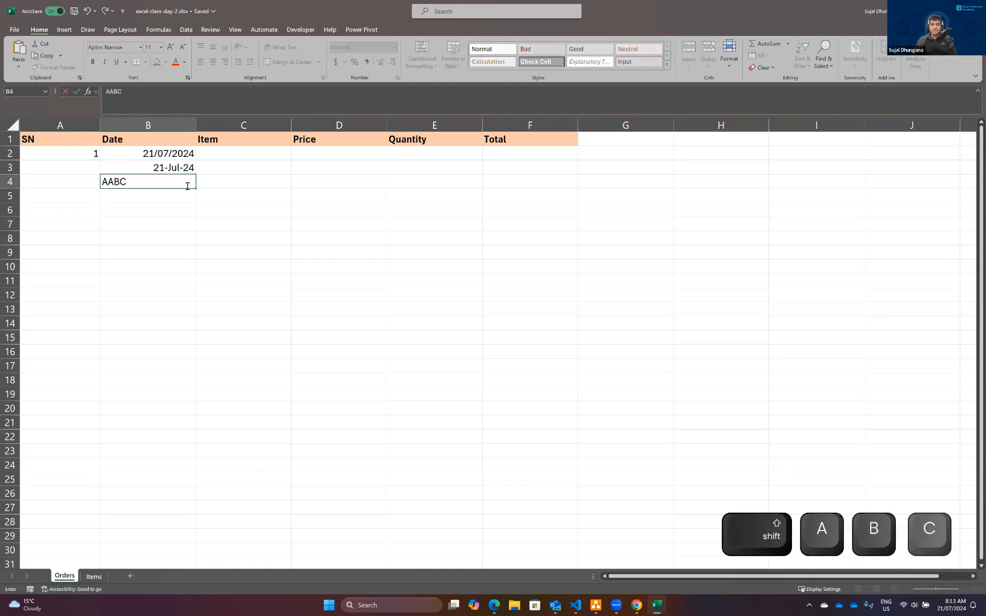
{"action": "key", "text": "Return"}
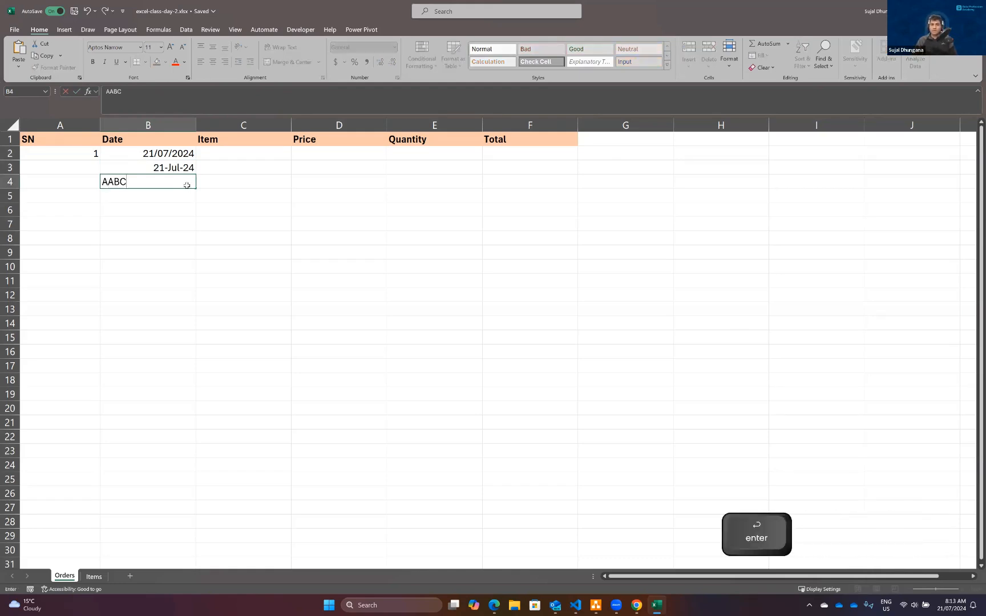
{"action": "key", "text": "Up"}
{"action": "key", "text": "Up"}
{"action": "key", "text": "Up"}
{"action": "key", "text": "Down"}
{"action": "key", "text": "Down"}
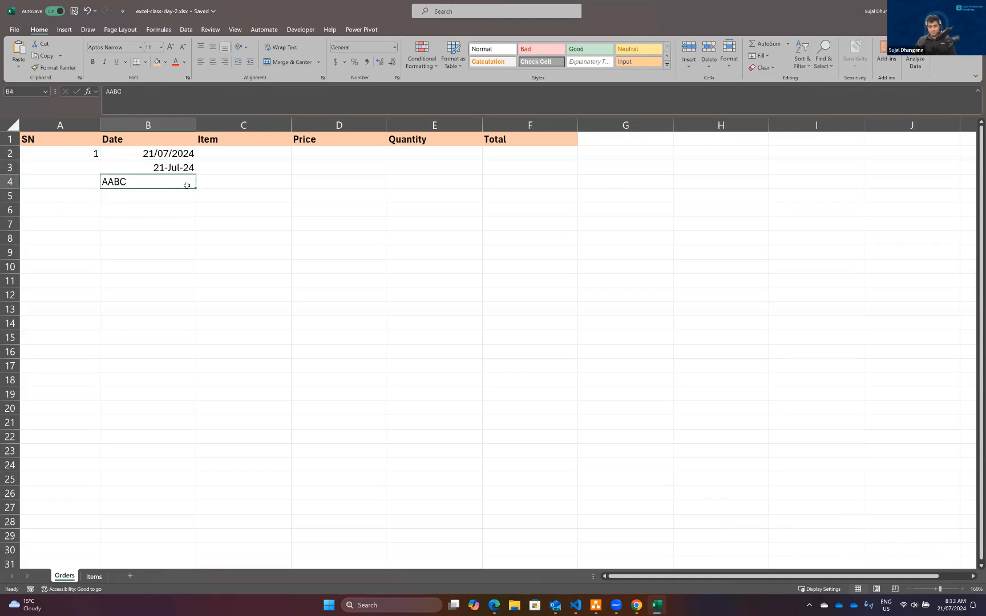
Replace the entry in cell B4 with the invalid date 2025-Dec-32.
{"action": "type", "text": "2025"}
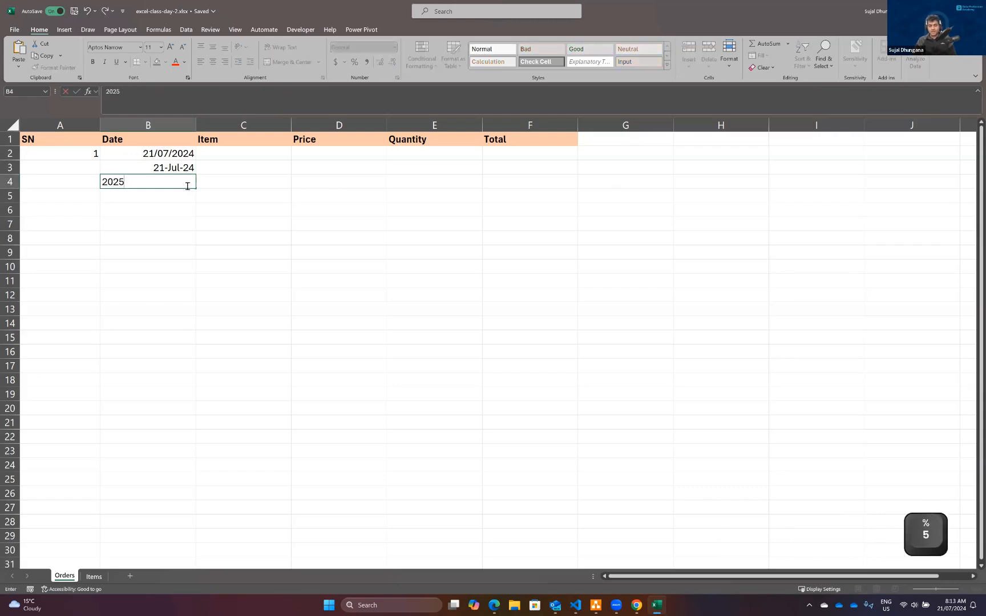
{"action": "type", "text": "-Dec-32"}
{"action": "key", "text": "Return"}
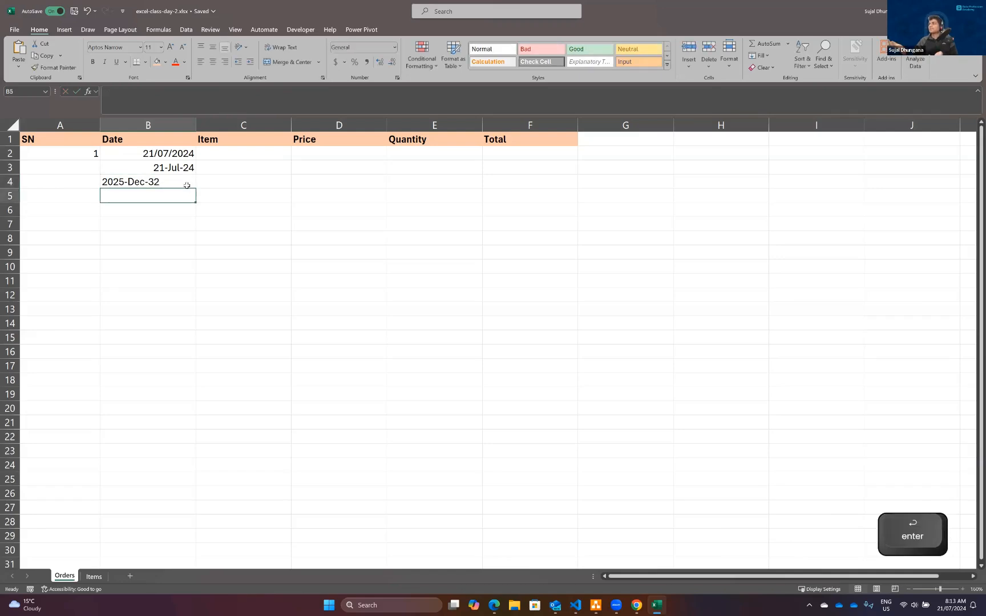
Compare how the entries in cells B2 to B4 of the Date column are aligned and formatted.
{"action": "key", "text": "Up"}
{"action": "key", "text": "Up"}
{"action": "key", "text": "Up"}
{"action": "key", "text": "Up"}
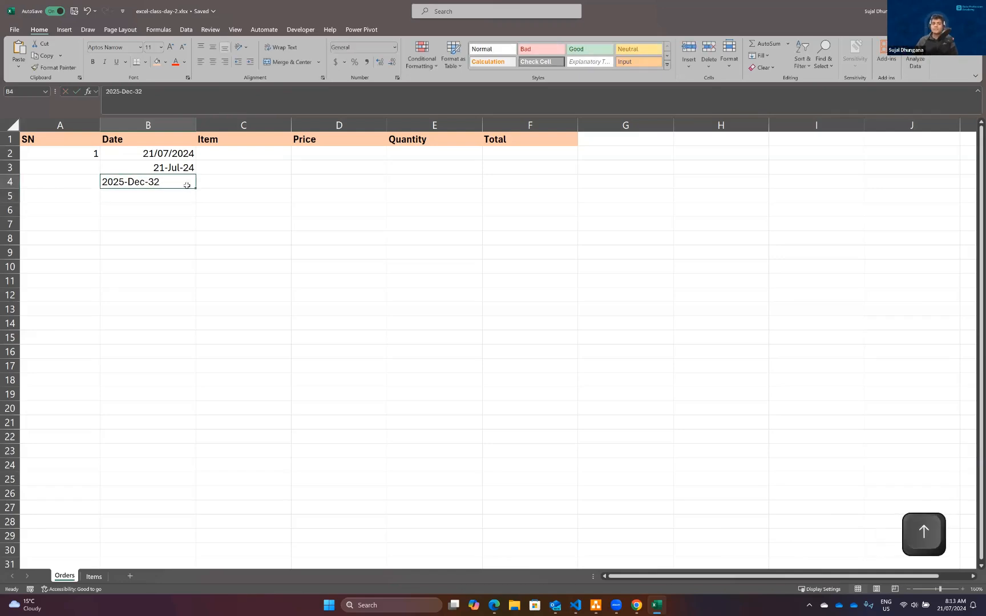
{"action": "key", "text": "Down"}
{"action": "key", "text": "Down"}
{"action": "key", "text": "Down"}
{"action": "key", "text": "Down"}
{"action": "key", "text": "Down"}
{"action": "key", "text": "Up"}
{"action": "key", "text": "Up"}
{"action": "key", "text": "Up"}
{"action": "key", "text": "Up"}
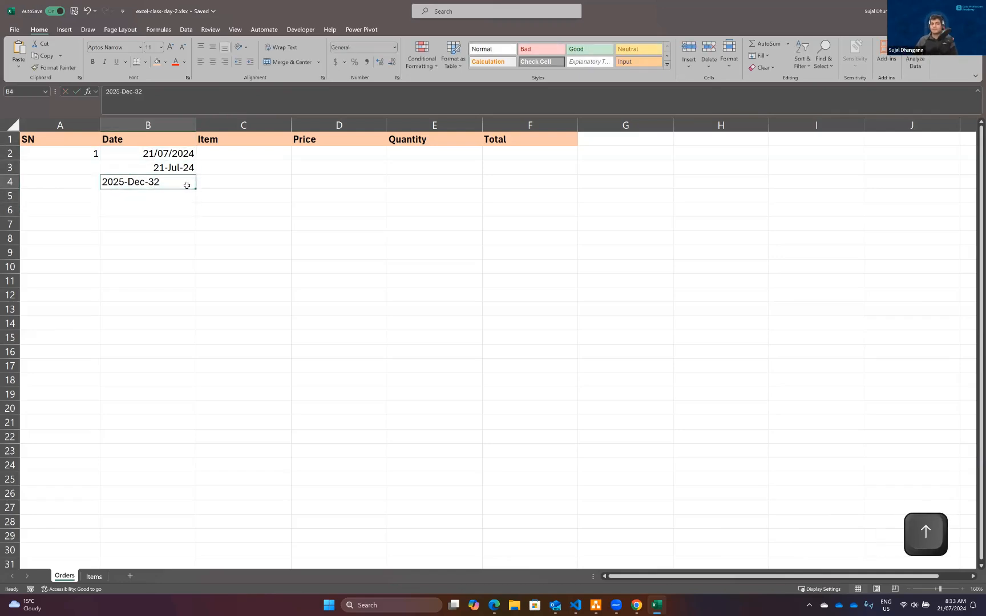
{"action": "key", "text": "shift+Down"}
{"action": "key", "text": "shift+Down"}
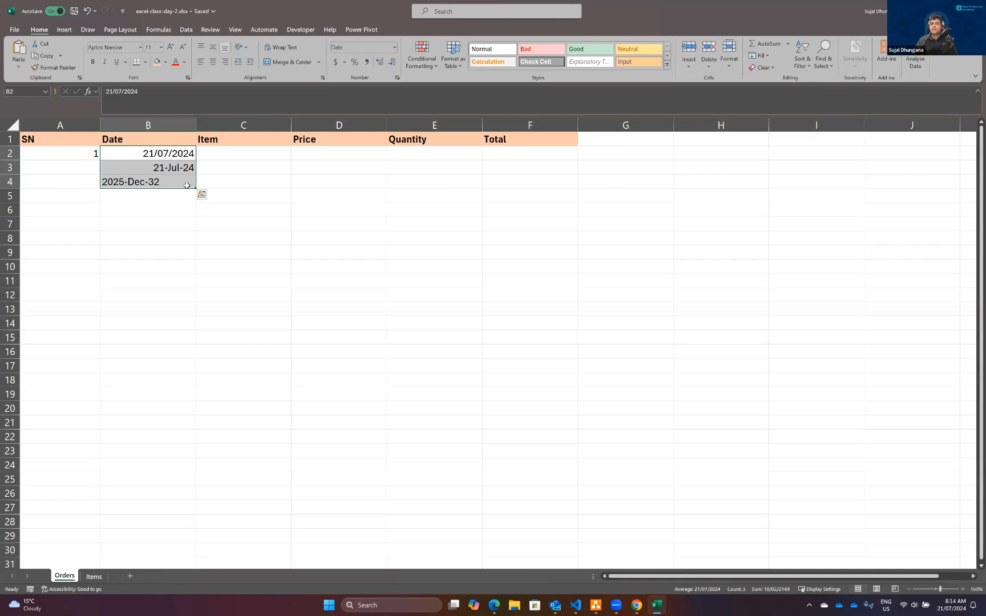
{"action": "key", "text": "Up"}
{"action": "key", "text": "Down"}
{"action": "key", "text": "Down"}
{"action": "key", "text": "Down"}
{"action": "key", "text": "Up"}
{"action": "key", "text": "Up"}
{"action": "key", "text": "Down"}
{"action": "key", "text": "Down"}
{"action": "key", "text": "Up"}
{"action": "key", "text": "Up"}
{"action": "key", "text": "Down"}
{"action": "key", "text": "Down"}
{"action": "key", "text": "Up"}
{"action": "key", "text": "Down"}
{"action": "key", "text": "Up"}
{"action": "key", "text": "Up"}
{"action": "key", "text": "Down"}
{"action": "key", "text": "Down"}
{"action": "key", "text": "Up"}
{"action": "key", "text": "Up"}
{"action": "key", "text": "Down"}
{"action": "key", "text": "Down"}
{"action": "key", "text": "Down"}
{"action": "key", "text": "Up"}
{"action": "key", "text": "Up"}
{"action": "key", "text": "Up"}
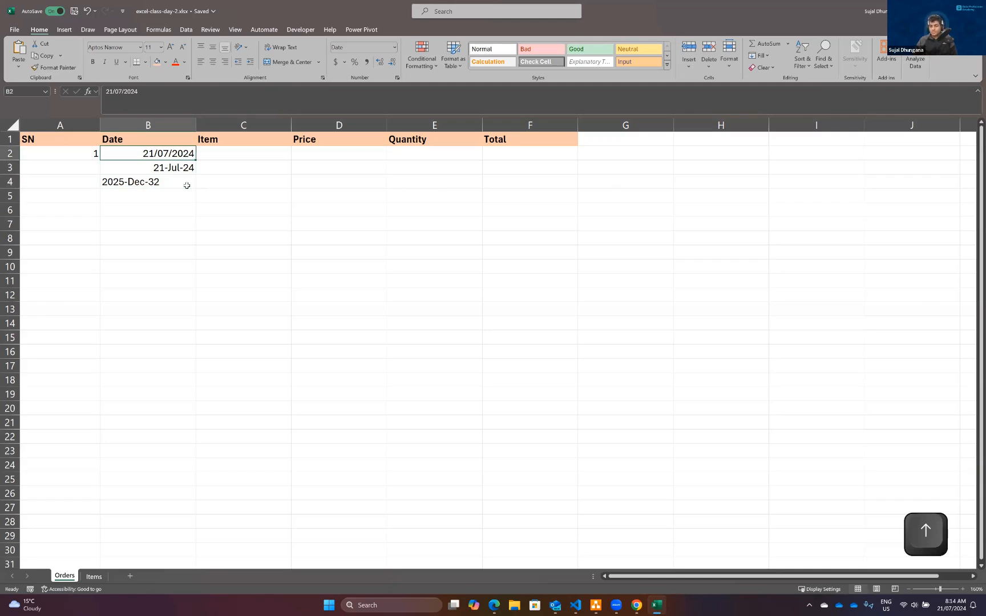
Start a data validation rule on cells B2 to B18 of the Date column that allows only dates.
{"action": "key", "text": "shift+Down"}
{"action": "key", "text": "shift+Down"}
{"action": "key", "text": "shift+Down"}
{"action": "key", "text": "shift+Down"}
{"action": "key", "text": "shift+Down"}
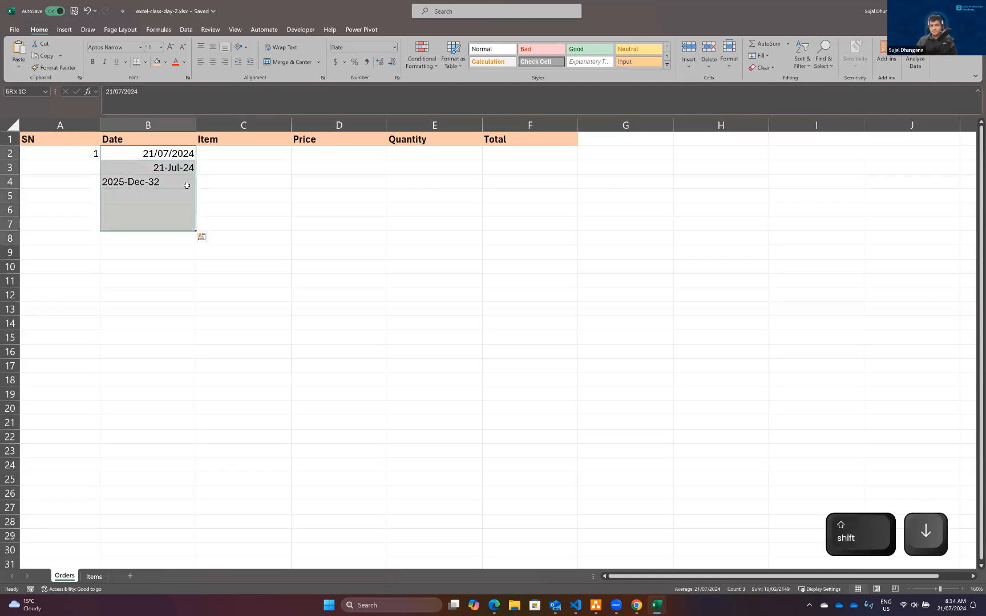
{"action": "key", "text": "shift+Down"}
{"action": "key", "text": "shift+Down"}
{"action": "key", "text": "shift+Down"}
{"action": "key", "text": "shift+Down"}
{"action": "key", "text": "shift+Down"}
{"action": "key", "text": "shift+Down"}
{"action": "key", "text": "shift+Down"}
{"action": "key", "text": "shift+Down"}
{"action": "key", "text": "shift+Down"}
{"action": "key", "text": "shift+Down"}
{"action": "key", "text": "shift+Down"}
{"action": "key", "text": "shift+Down"}
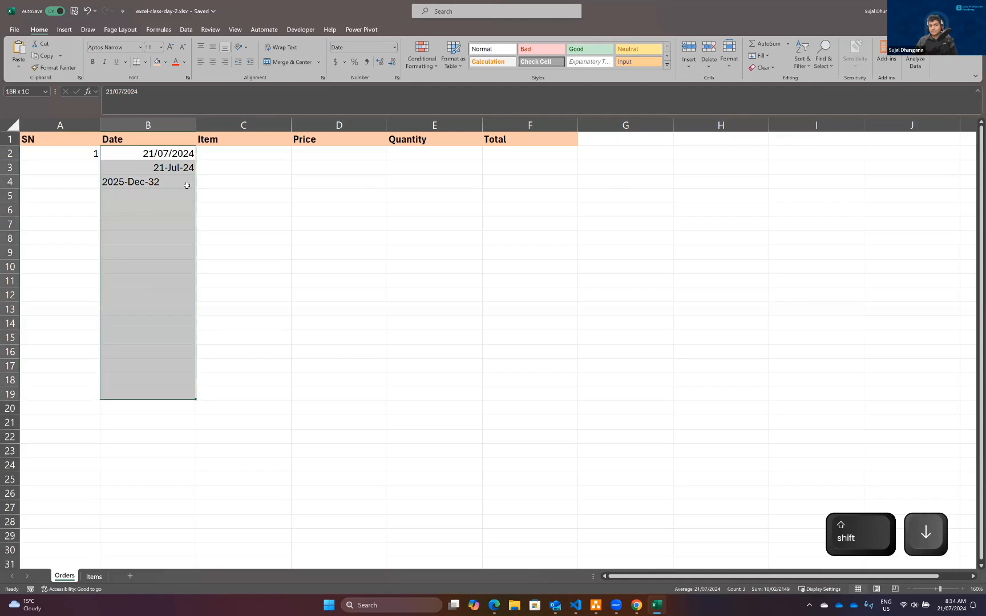
{"action": "key", "text": "shift+Up"}
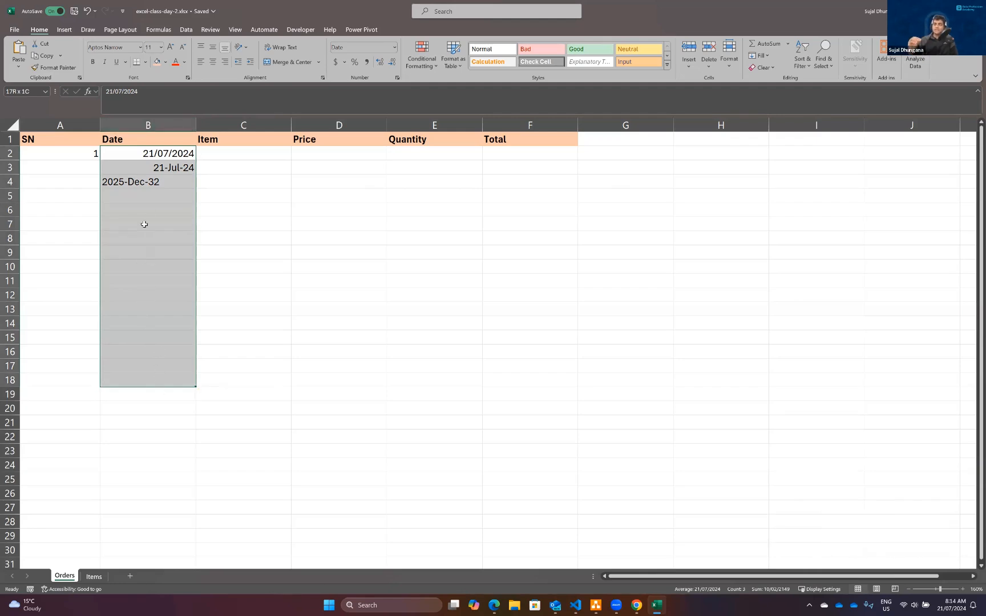
{"action": "left_click", "coordinate": [184, 31]}
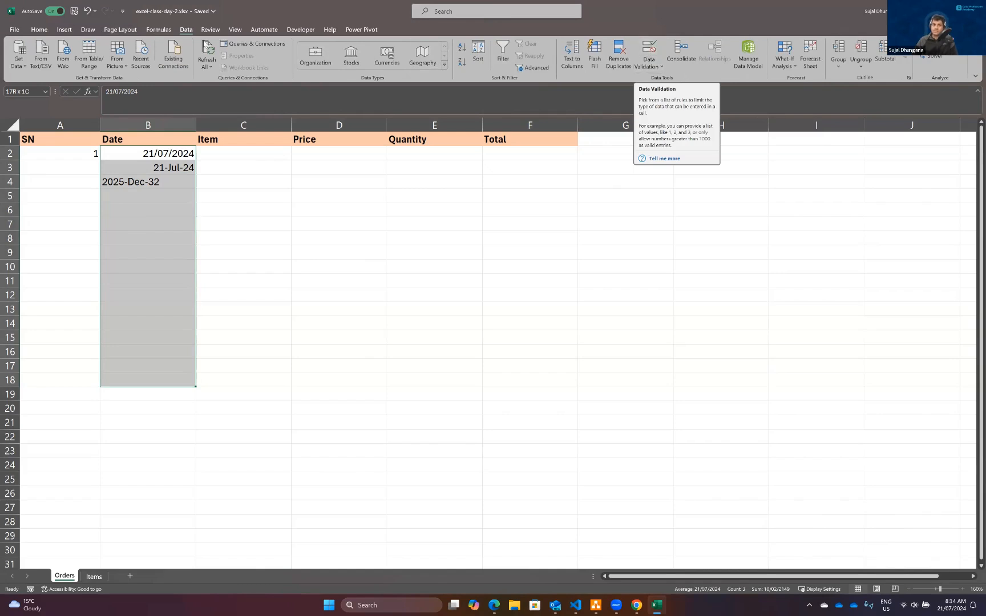
{"action": "left_click", "coordinate": [647, 52]}
{"action": "left_click_drag", "start_coordinate": [488, 147], "coordinate": [538, 114]}
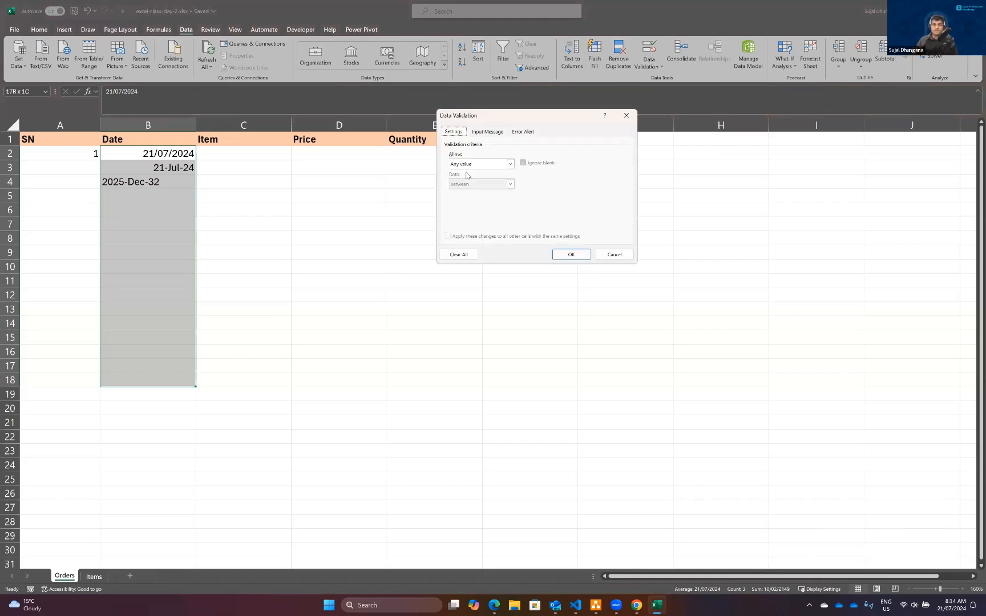
{"action": "left_click", "coordinate": [512, 165]}
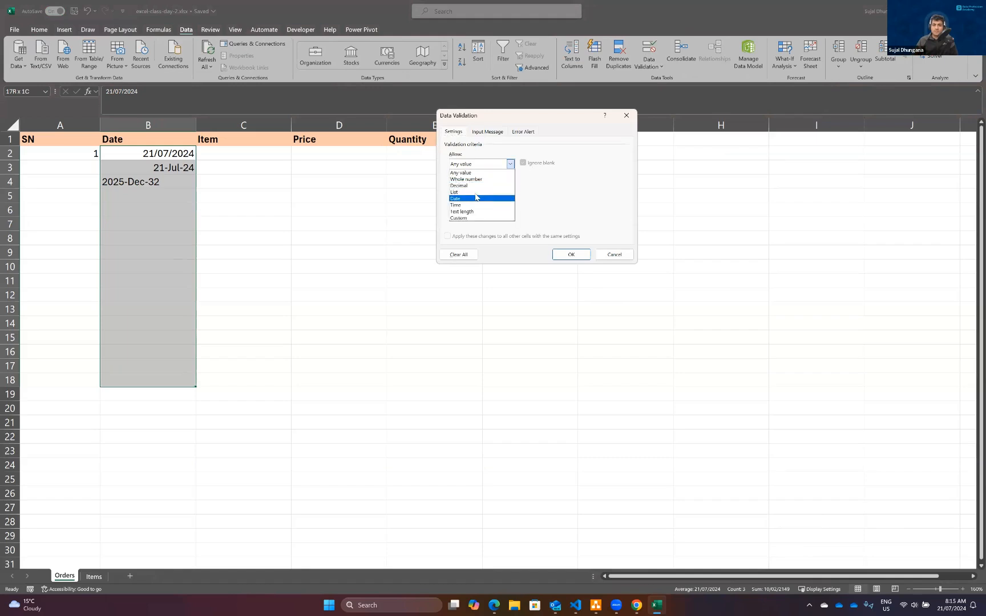
{"action": "left_click", "coordinate": [471, 198]}
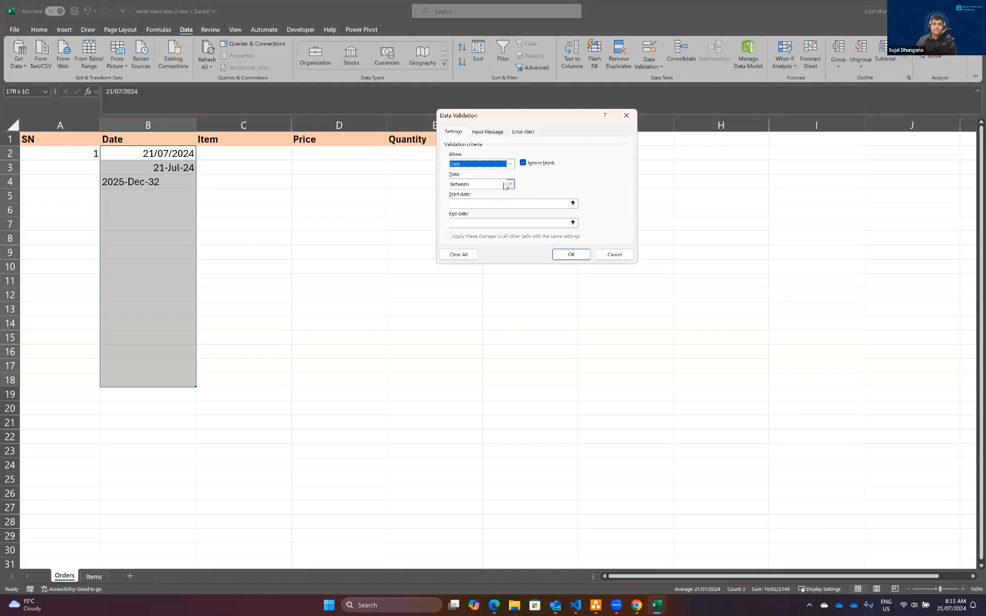
Restrict the allowed dates to between 2024/01/01 and =today(), and apply the validation rule.
{"action": "left_click", "coordinate": [510, 184]}
{"action": "left_click", "coordinate": [510, 202]}
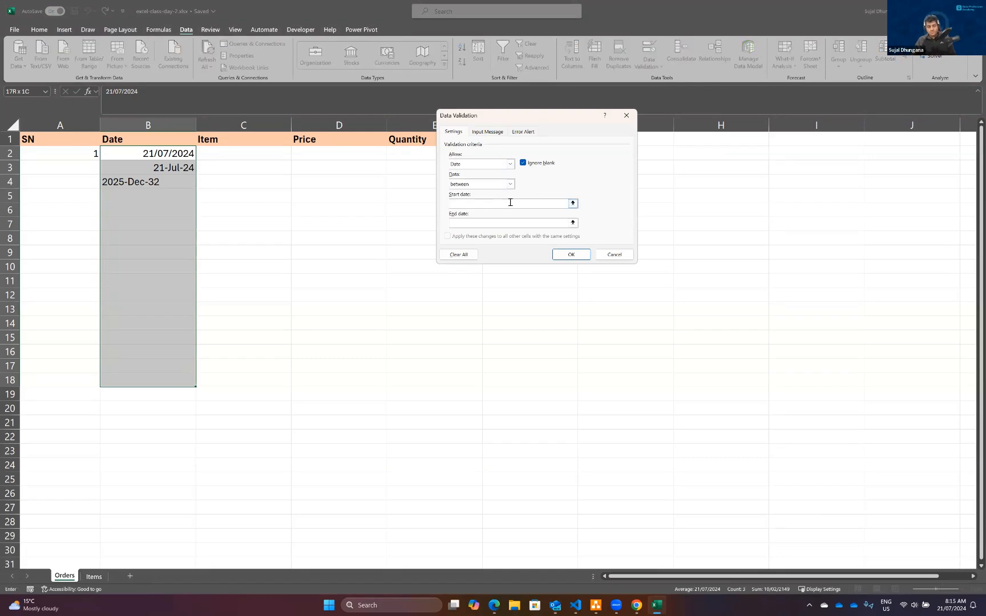
{"action": "type", "text": "2024/010"}
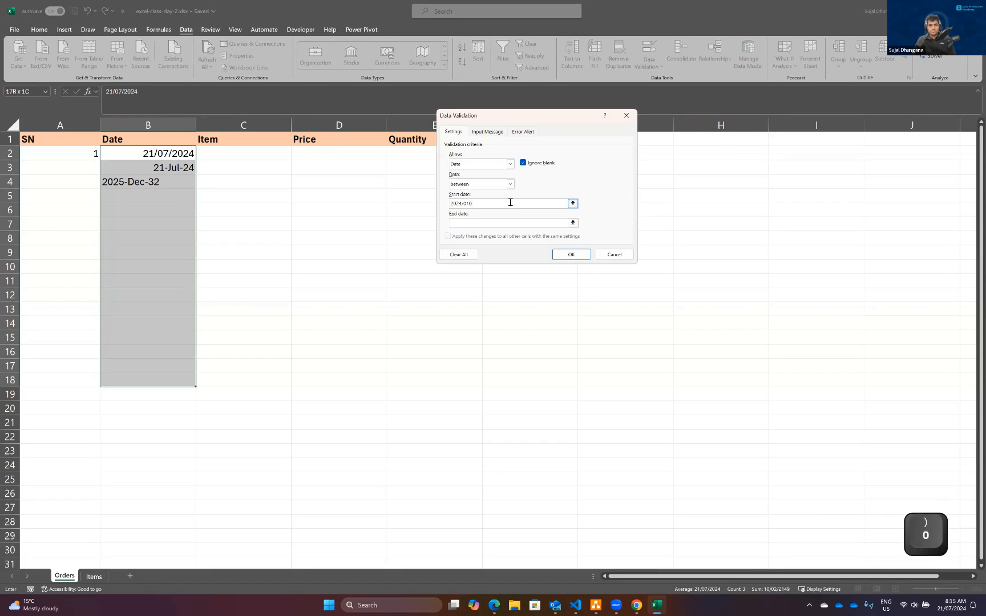
{"action": "key", "text": "BackSpace"}
{"action": "type", "text": "/01"}
{"action": "left_click", "coordinate": [486, 223]}
{"action": "type", "text": "=today()"}
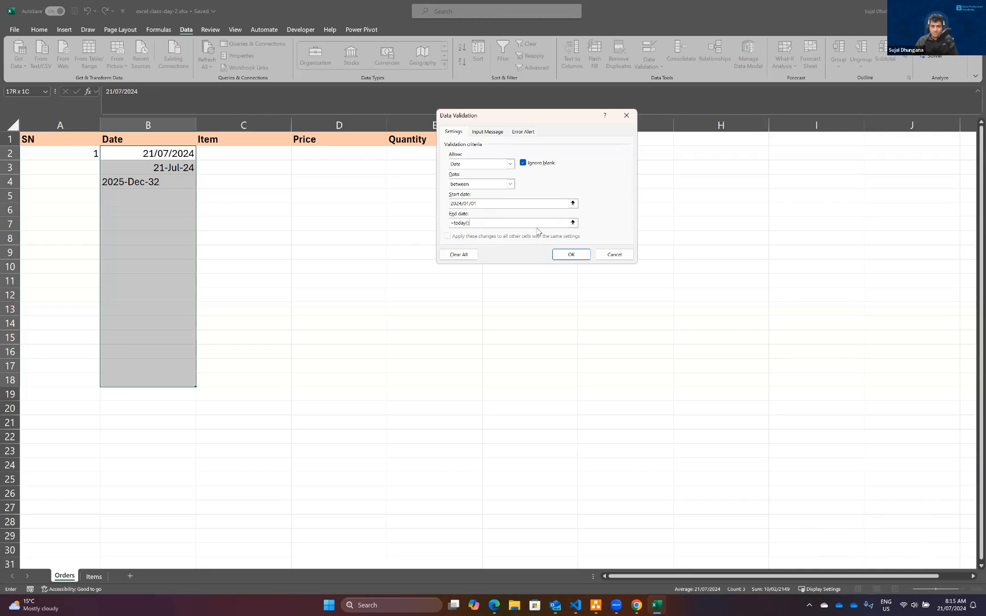
{"action": "left_click", "coordinate": [576, 254]}
Test the date rule by trying to enter 29/07/2024 in cell B3, then discard the entry.
{"action": "key", "text": "Down"}
{"action": "key", "text": "Up"}
{"action": "left_click", "coordinate": [154, 168]}
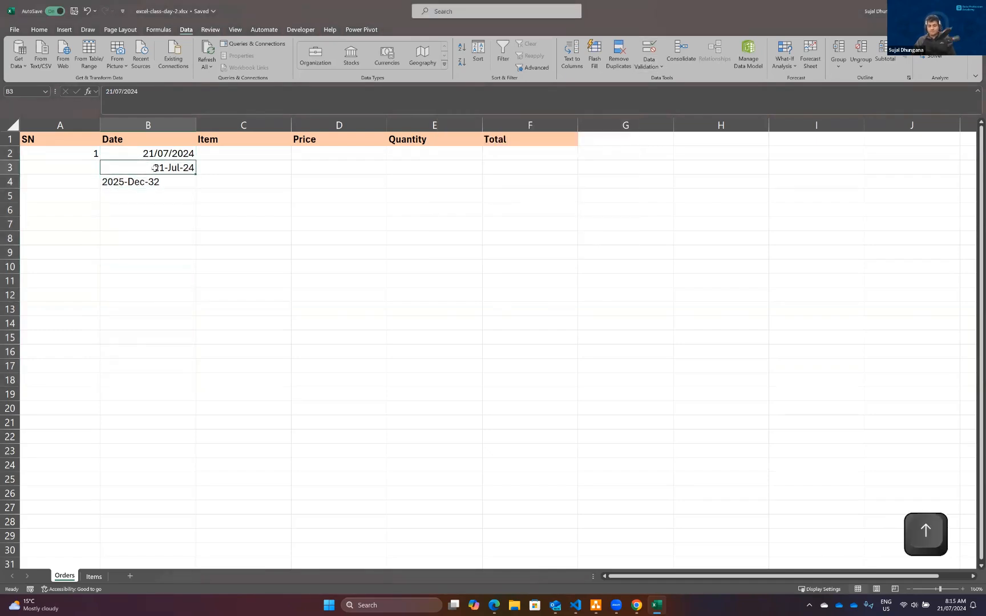
{"action": "key", "text": "BackSpace"}
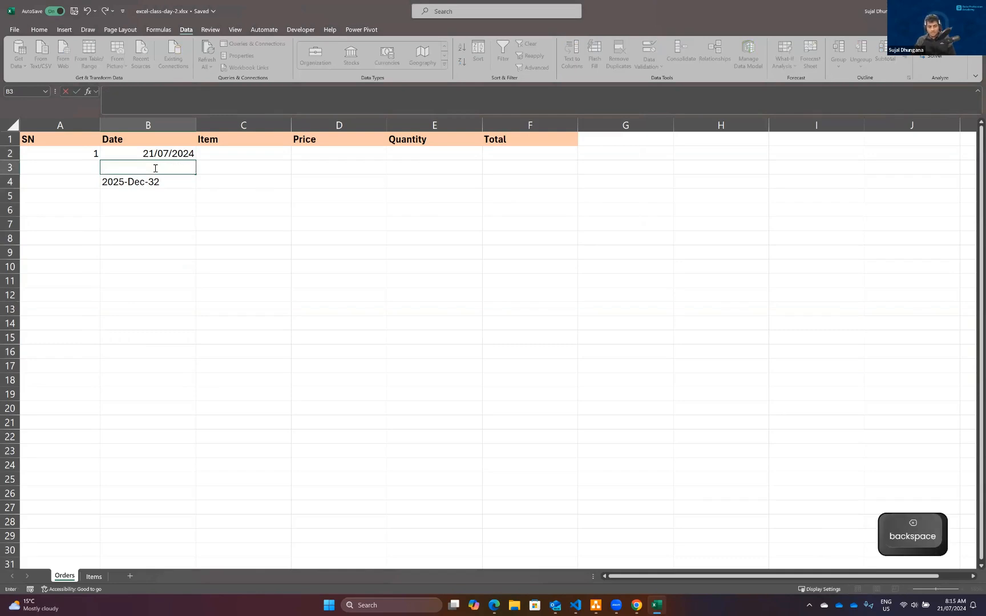
{"action": "type", "text": "29/0"}
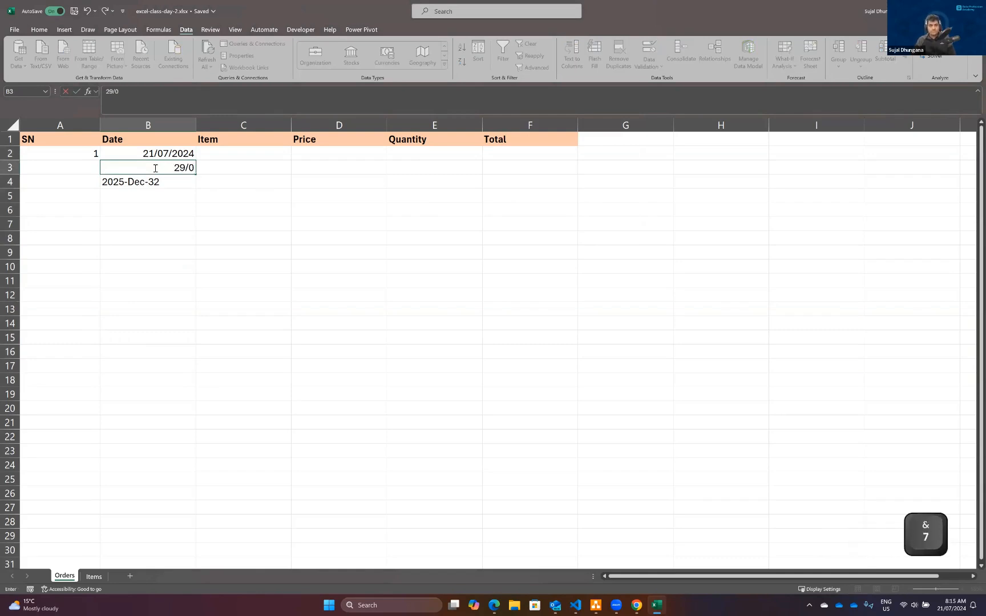
{"action": "type", "text": "7/2024"}
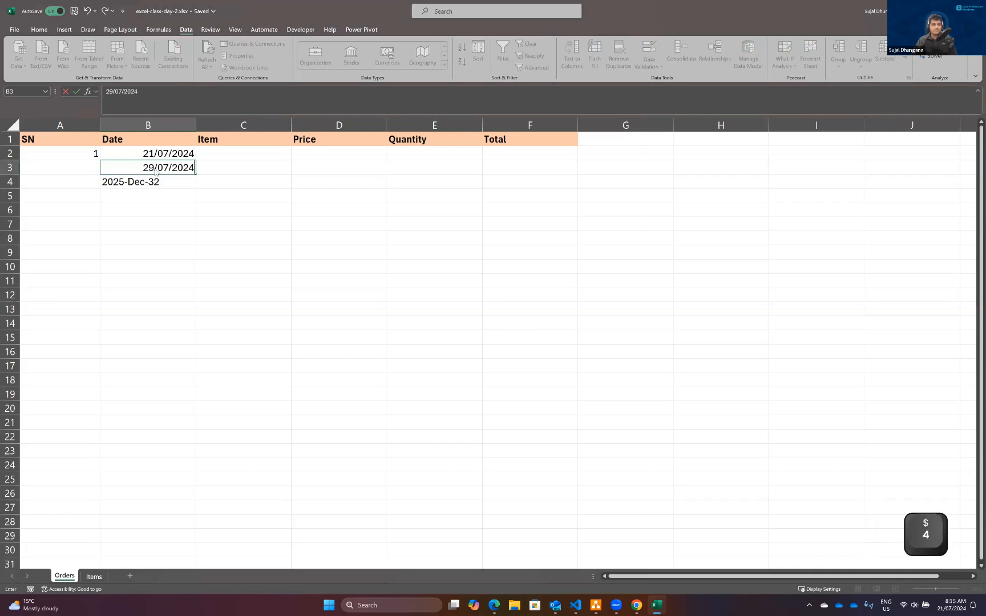
{"action": "key", "text": "Return"}
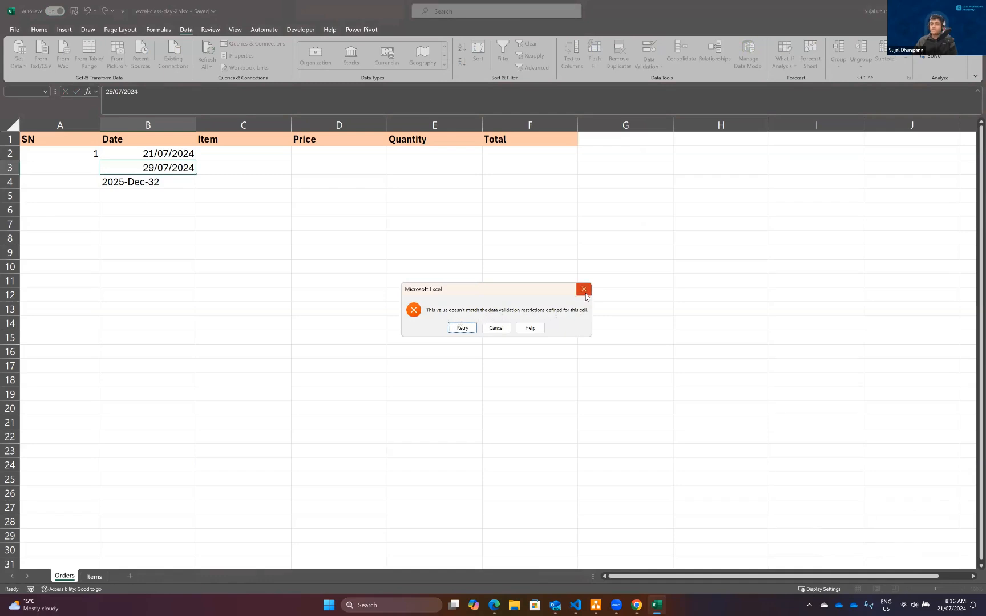
{"action": "key", "text": "Escape"}
Clear the test entries from cells B4 and B3 of the Date column.
{"action": "left_click", "coordinate": [126, 184]}
{"action": "key", "text": "Delete"}
{"action": "left_click", "coordinate": [142, 167]}
{"action": "key", "text": "Delete"}
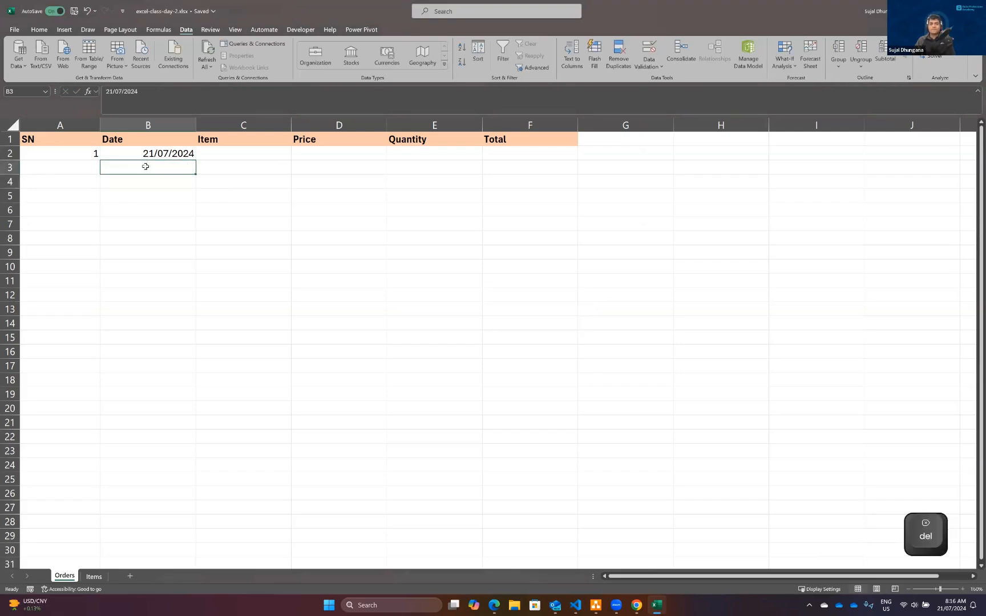
Re-enter the date 21/07/2024 in cell B2 under the new validation rule.
{"action": "left_click", "coordinate": [154, 153]}
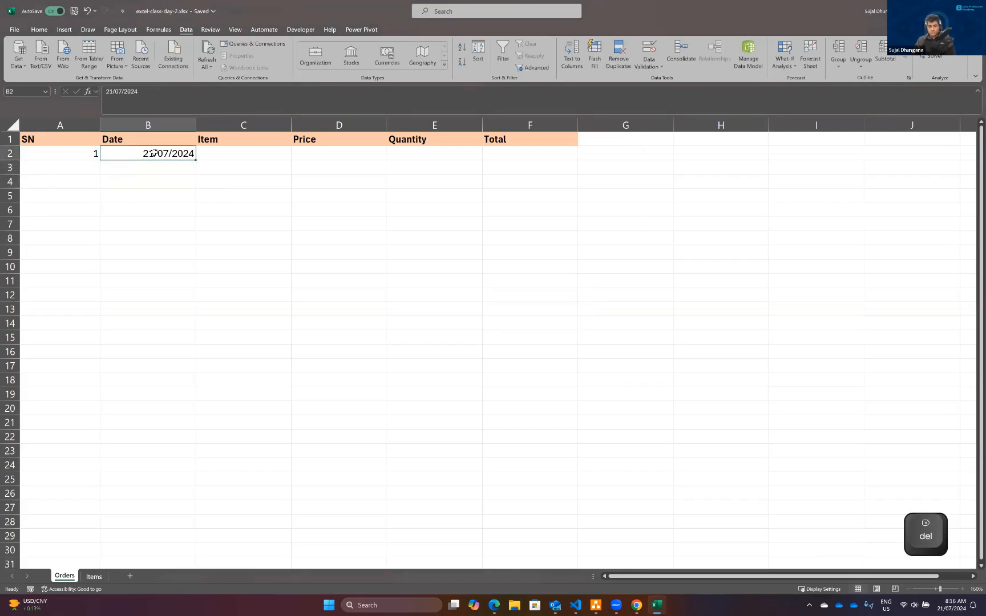
{"action": "type", "text": "21/07/2024"}
{"action": "key", "text": "Return"}
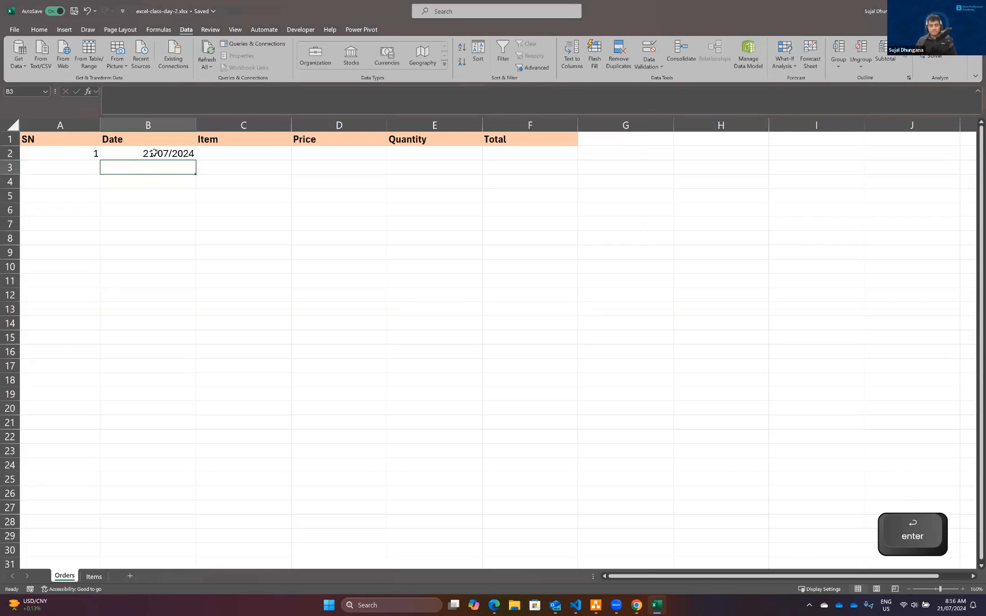
Try to enter 22/07/2024 in cell B3 to test the rule's end date, and cancel the entry.
{"action": "type", "text": "22/07/2092"}
{"action": "key", "text": "BackSpace"}
{"action": "key", "text": "BackSpace"}
{"action": "type", "text": "24"}
{"action": "key", "text": "Return"}
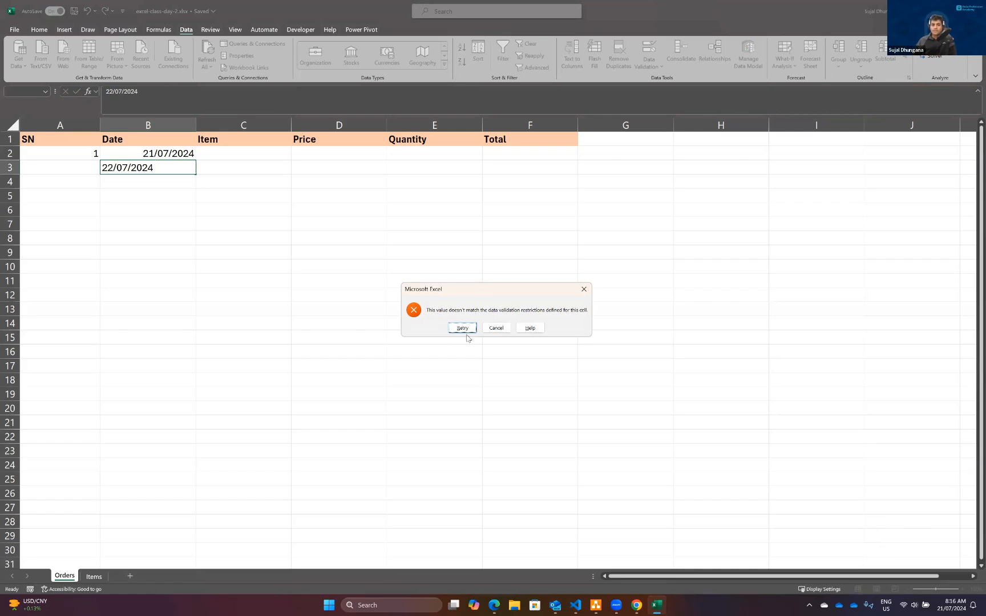
{"action": "left_click", "coordinate": [496, 328]}
Try to enter 2023/12/30 in cell B3 to test the rule's start date, and cancel the entry.
{"action": "left_click", "coordinate": [162, 154]}
{"action": "left_click", "coordinate": [158, 164]}
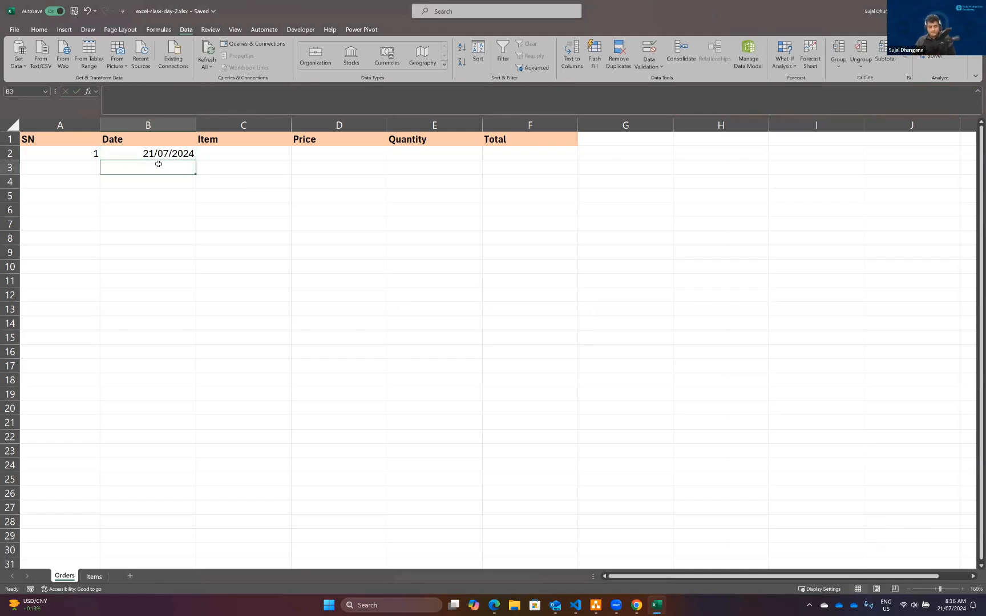
{"action": "type", "text": "2023/"}
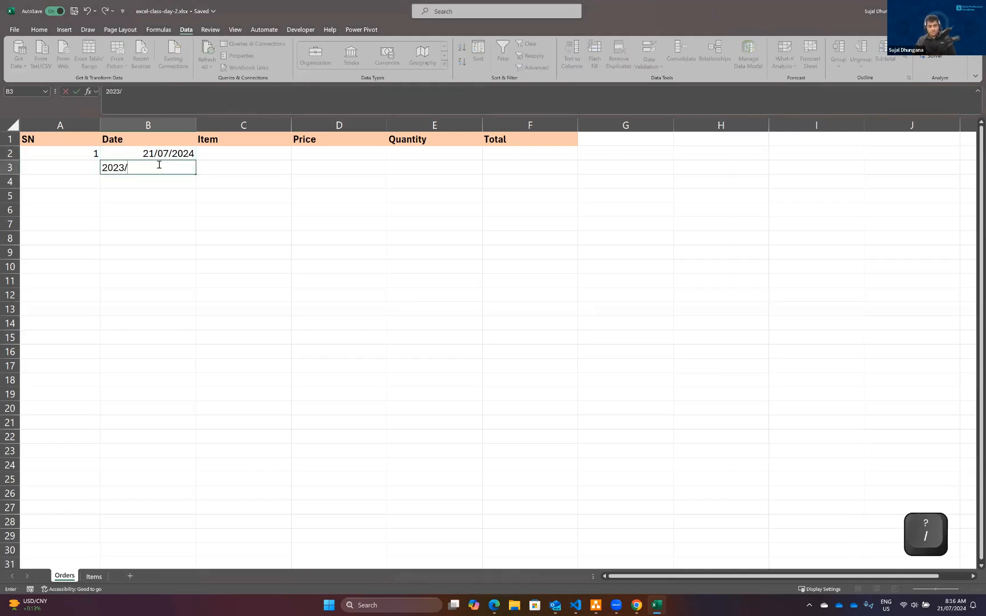
{"action": "type", "text": "12/30"}
{"action": "key", "text": "Return"}
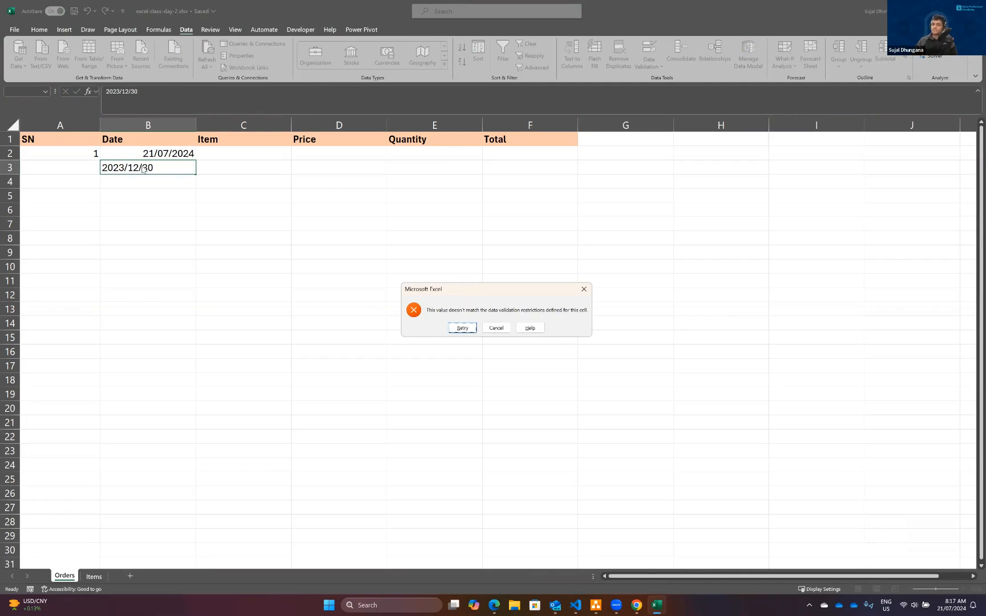
{"action": "key", "text": "Escape"}
Review the data validation criteria applied to cell B2 and close the settings.
{"action": "left_click", "coordinate": [166, 153]}
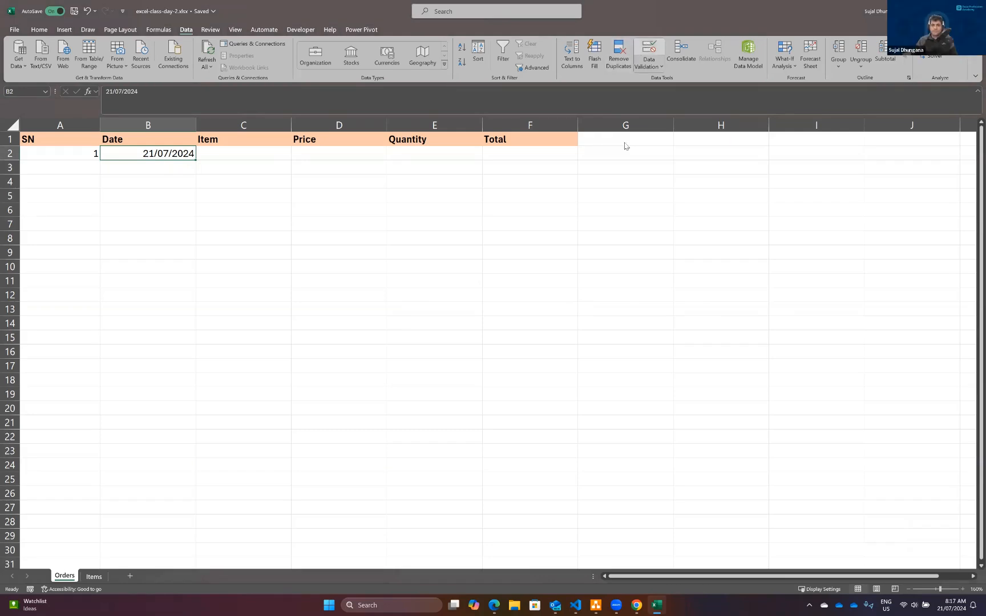
{"action": "left_click", "coordinate": [649, 54]}
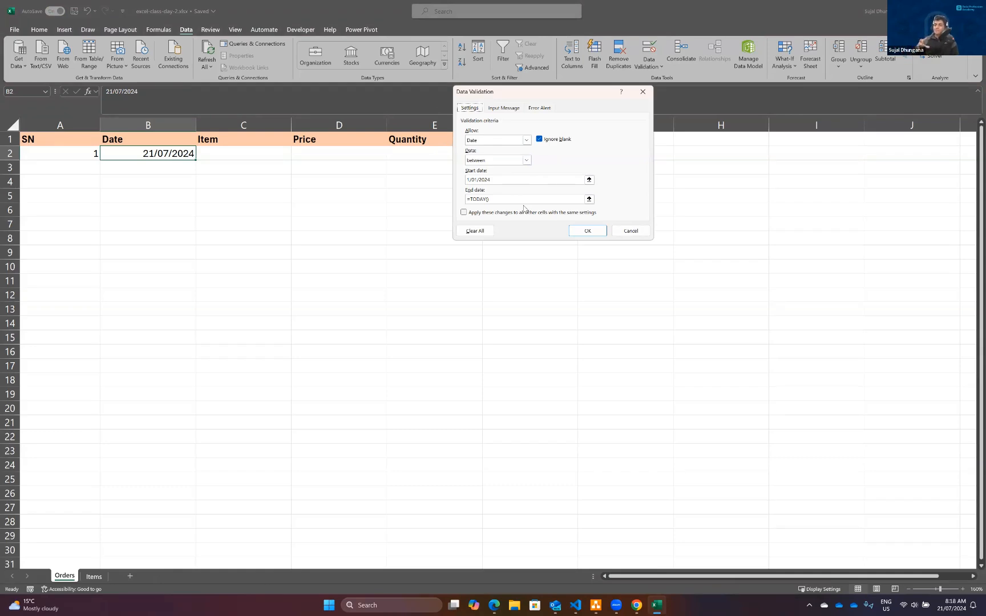
{"action": "left_click", "coordinate": [591, 229]}
Start a data validation rule on cells A2 to A16 of the SN column that allows only whole numbers.
{"action": "left_click", "coordinate": [71, 153]}
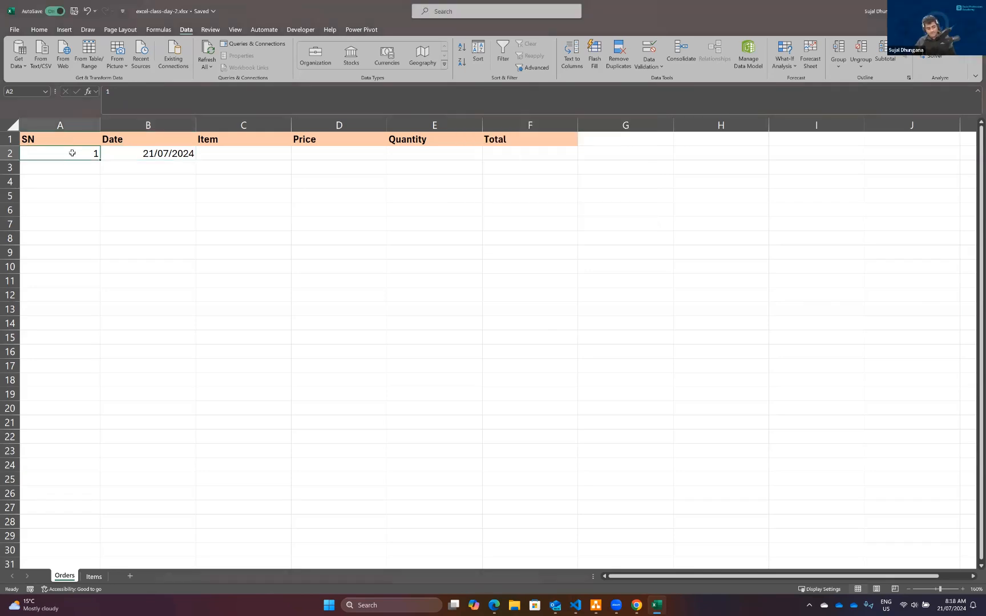
{"action": "key", "text": "shift+Down"}
{"action": "key", "text": "shift+Down"}
{"action": "key", "text": "shift+Down"}
{"action": "key", "text": "shift+Down"}
{"action": "key", "text": "shift+Down"}
{"action": "key", "text": "shift+Down"}
{"action": "key", "text": "shift+Down"}
{"action": "key", "text": "shift+Down"}
{"action": "key", "text": "shift+Down"}
{"action": "key", "text": "shift+Down"}
{"action": "key", "text": "shift+Down"}
{"action": "key", "text": "shift+Down"}
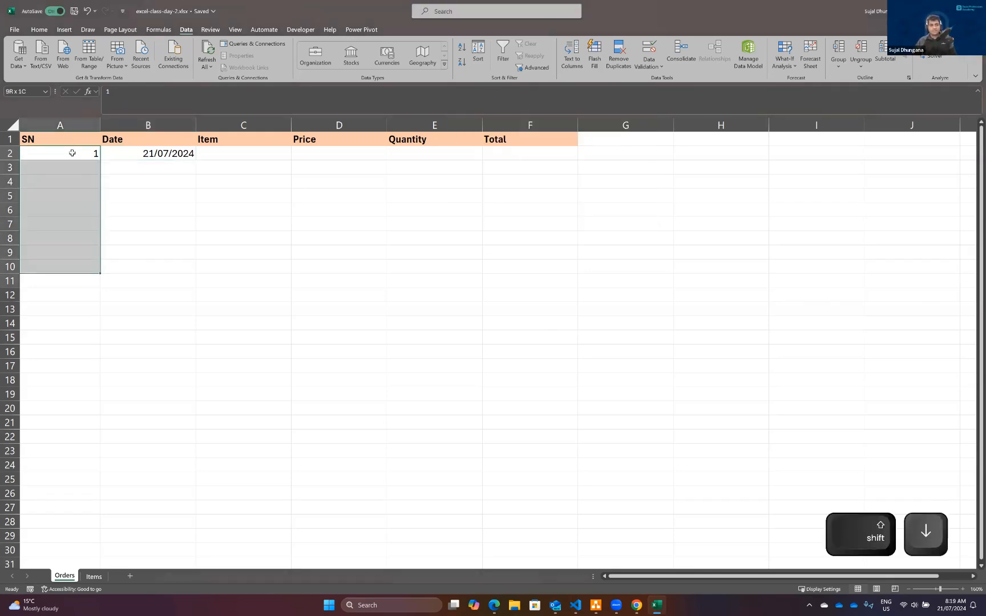
{"action": "key", "text": "shift+Down"}
{"action": "key", "text": "shift+Down"}
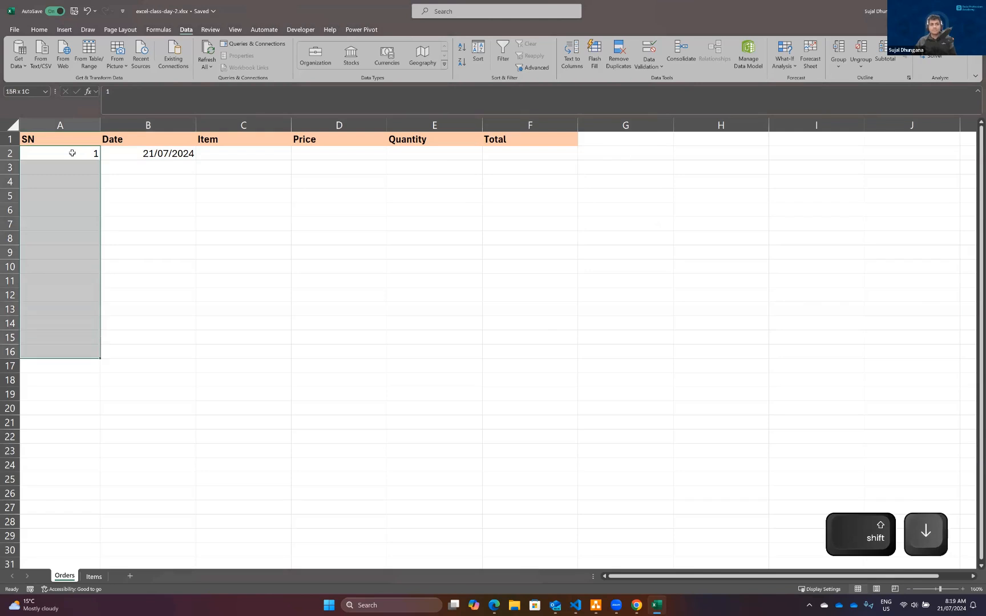
{"action": "left_click", "coordinate": [650, 49]}
{"action": "left_click", "coordinate": [526, 140]}
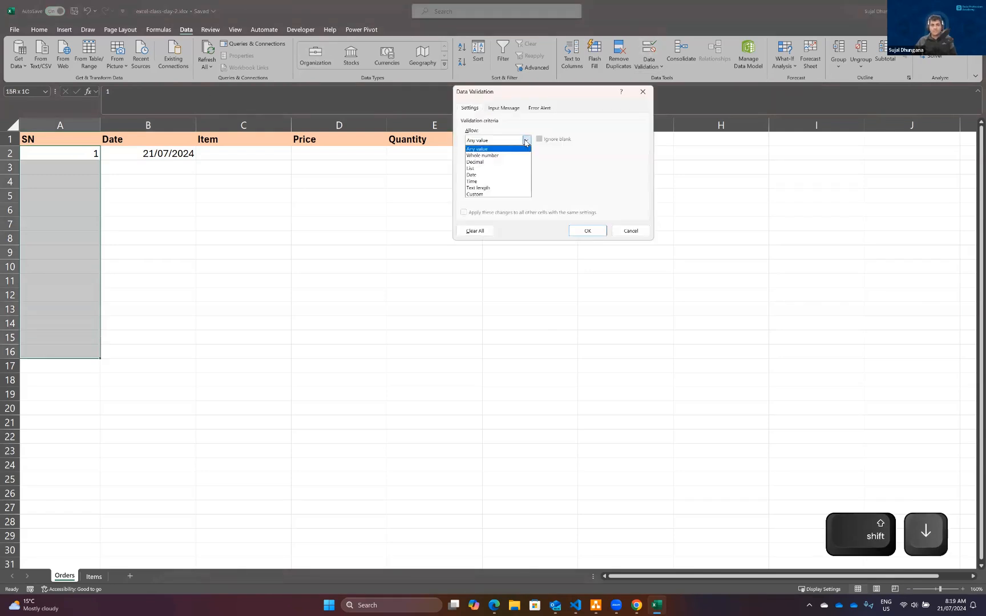
{"action": "left_click", "coordinate": [511, 156]}
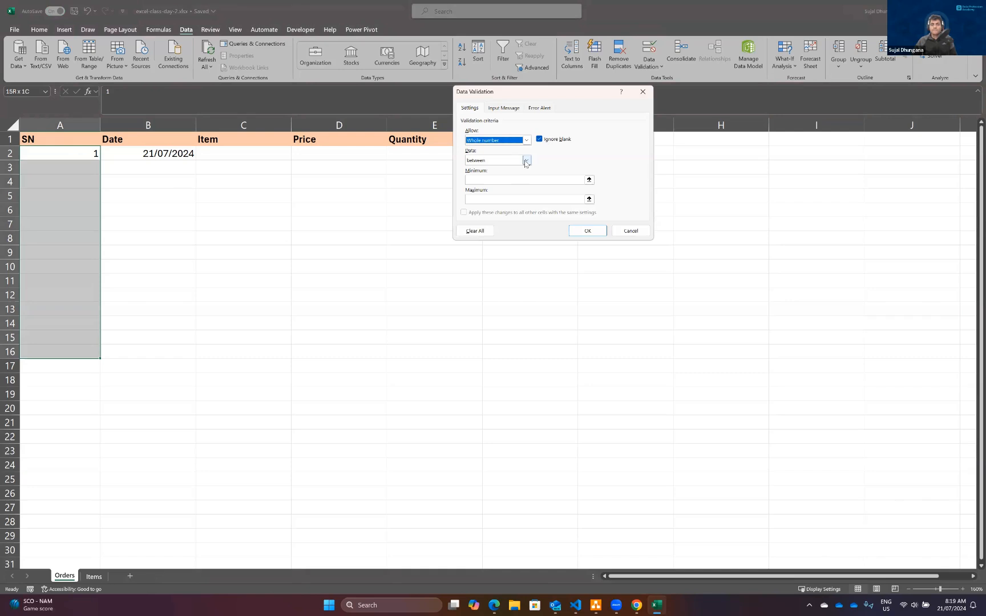
Set the SN rule's minimum to 1 and maximum to 10000000, and apply it.
{"action": "left_click", "coordinate": [507, 178]}
{"action": "type", "text": "1"}
{"action": "left_click", "coordinate": [494, 200]}
{"action": "type", "text": "100000000"}
{"action": "key", "text": "BackSpace"}
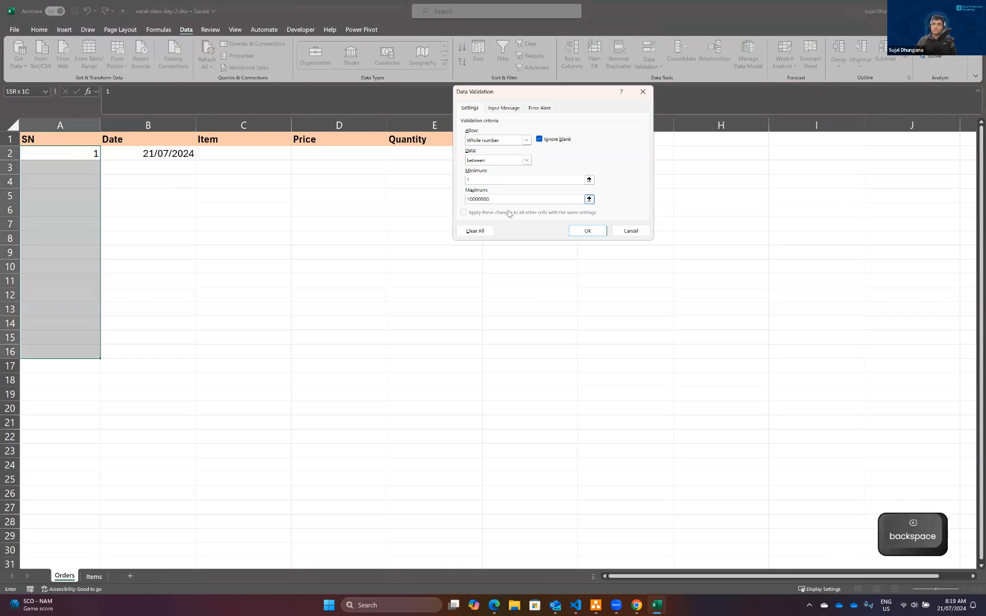
{"action": "left_click", "coordinate": [588, 231]}
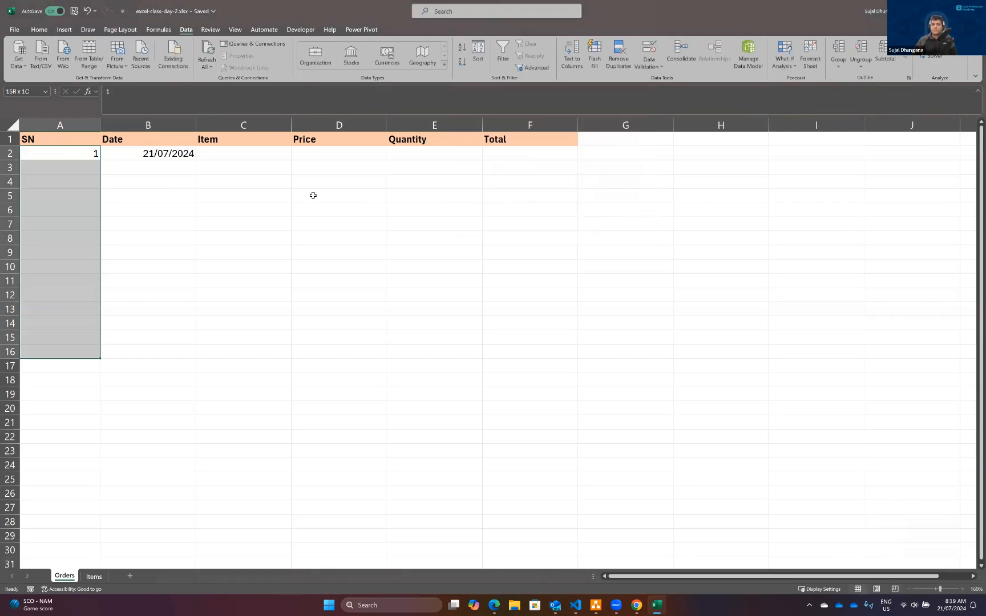
Test the whole-number rule by trying to enter abc in cell A3, and cancel the entry.
{"action": "left_click", "coordinate": [64, 166]}
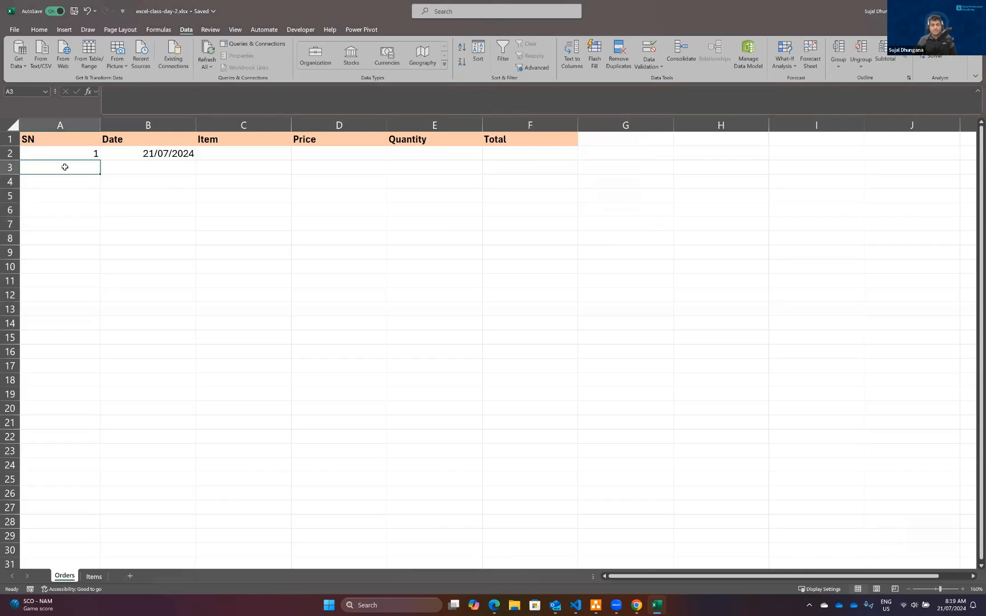
{"action": "type", "text": "abc"}
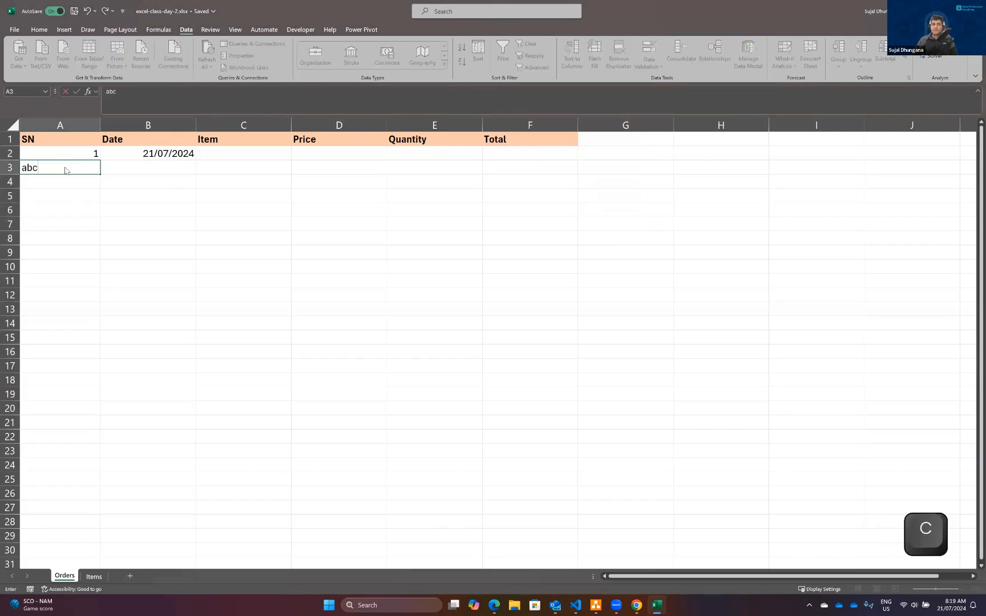
{"action": "key", "text": "Return"}
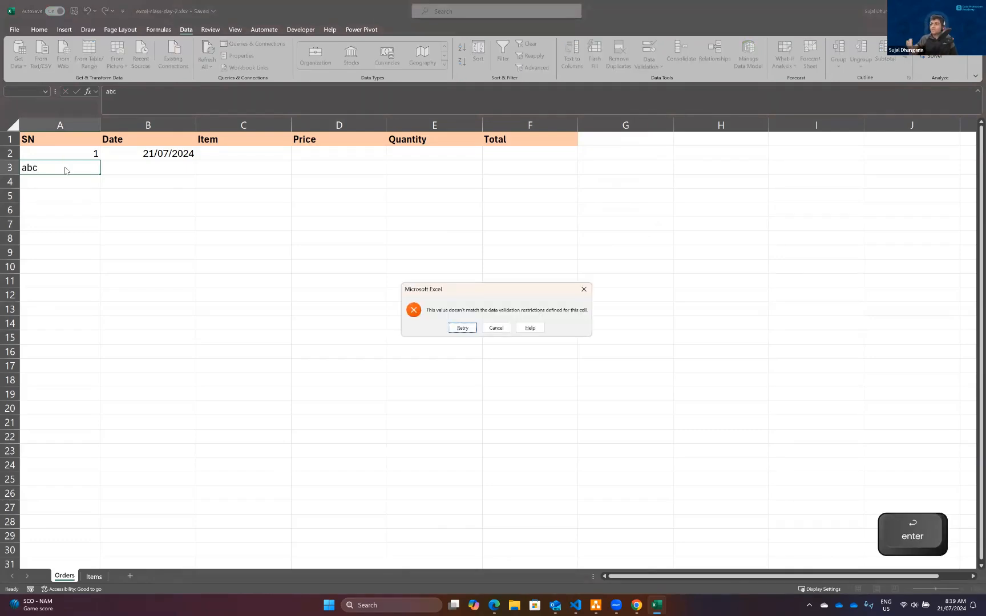
{"action": "left_click", "coordinate": [497, 328]}
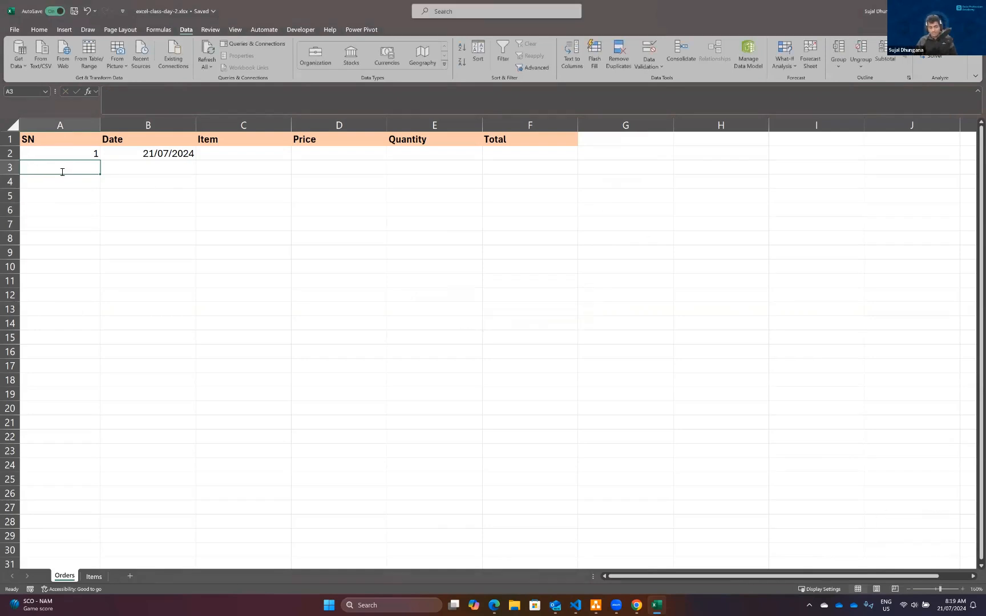
Test the whole-number rule by trying to enter 1.5 in cell A3, and cancel the entry.
{"action": "type", "text": "1.5"}
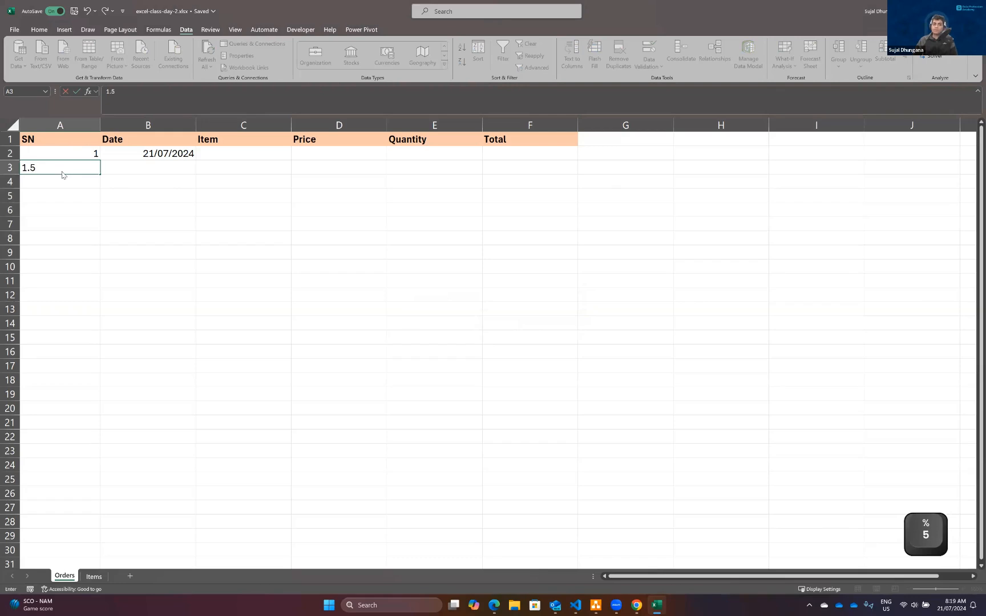
{"action": "key", "text": "Return"}
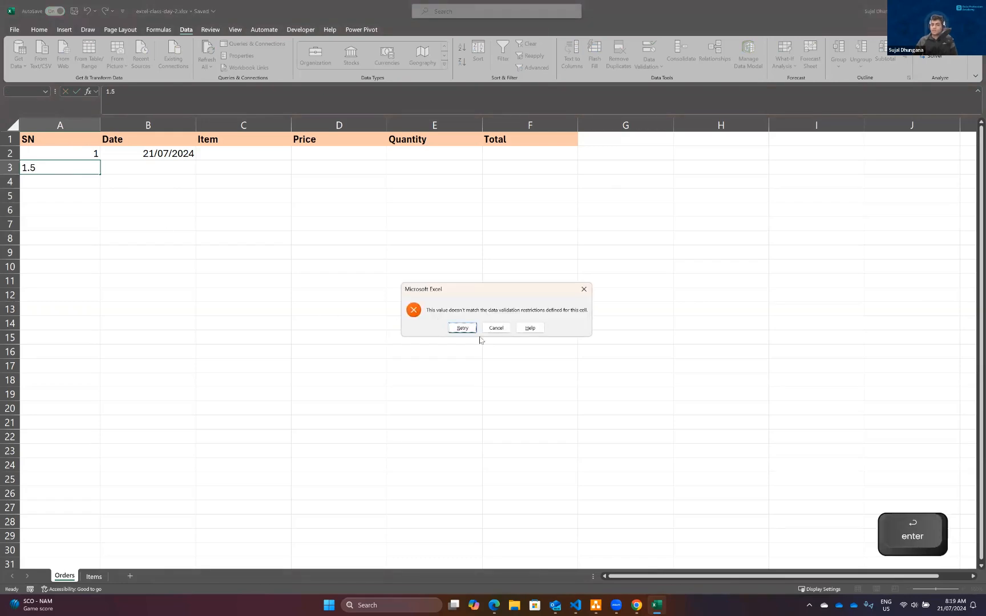
{"action": "left_click", "coordinate": [497, 328]}
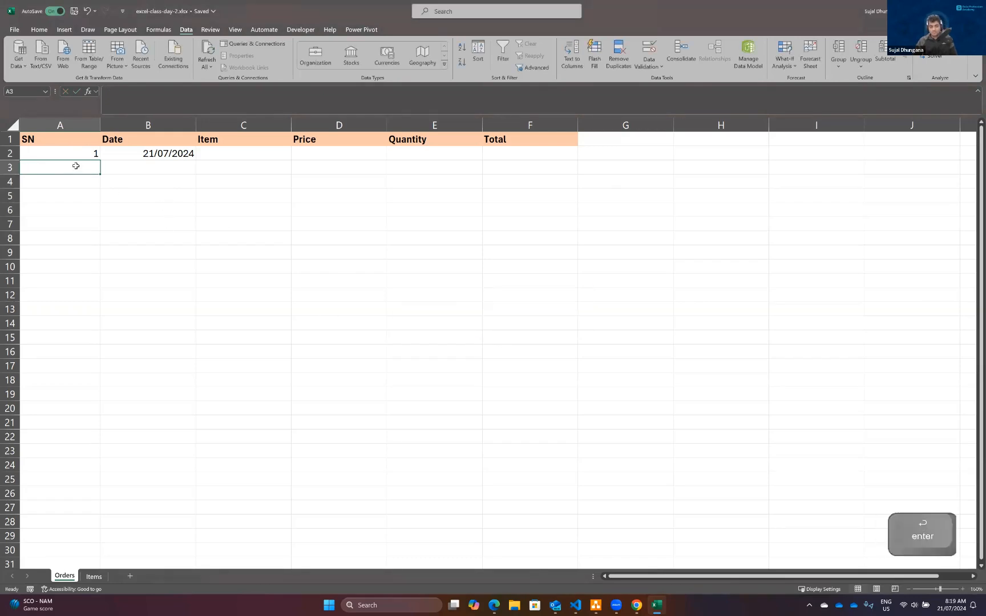
Enter the serial numbers 2, 3, 4 and 5 in cells A3 to A6 of the SN column.
{"action": "type", "text": "2"}
{"action": "key", "text": "Return"}
{"action": "type", "text": "3"}
{"action": "key", "text": "Return"}
{"action": "type", "text": "4"}
{"action": "key", "text": "Return"}
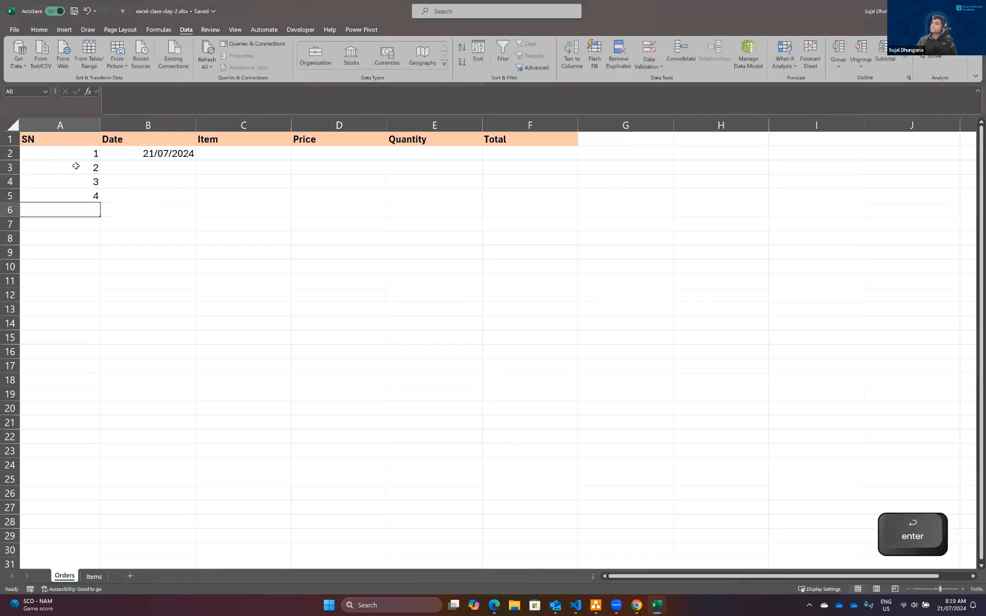
{"action": "key", "text": "Up"}
{"action": "key", "text": "Up"}
{"action": "key", "text": "Up"}
{"action": "key", "text": "Down"}
{"action": "key", "text": "Down"}
{"action": "key", "text": "Down"}
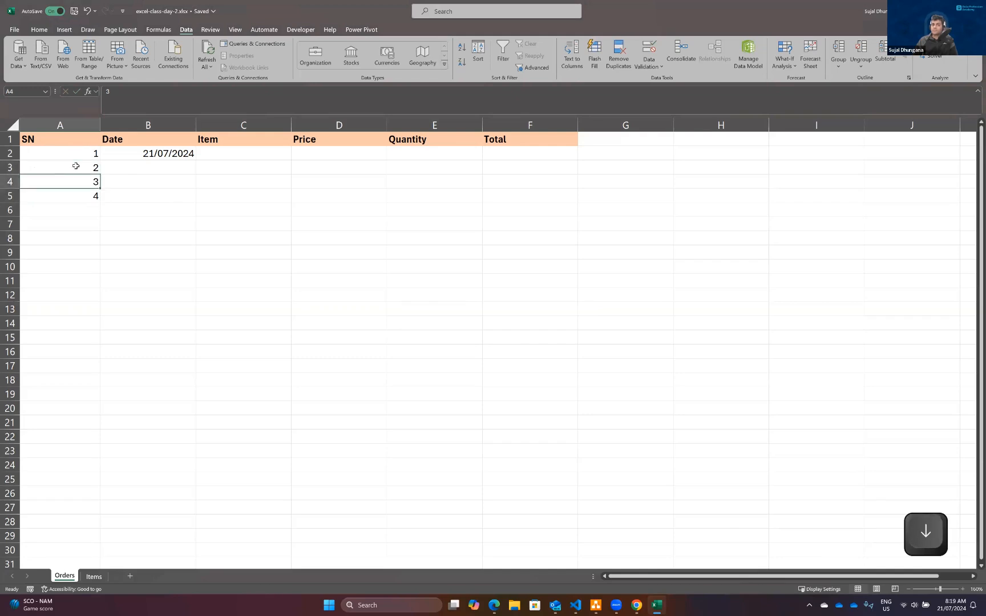
{"action": "type", "text": "5"}
{"action": "key", "text": "Up"}
{"action": "key", "text": "Up"}
{"action": "key", "text": "Up"}
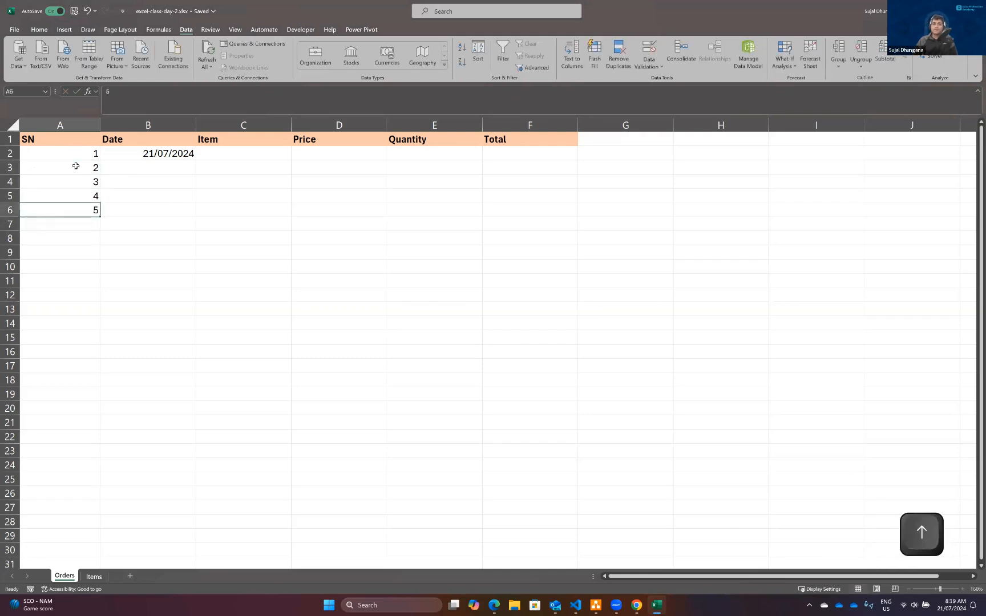
{"action": "key", "text": "Down"}
{"action": "key", "text": "Down"}
{"action": "key", "text": "Down"}
Fill the SN and Date header cells A1 and B1 with a light green theme color.
{"action": "key", "text": "Up"}
{"action": "key", "text": "Up"}
{"action": "key", "text": "Up"}
{"action": "key", "text": "Up"}
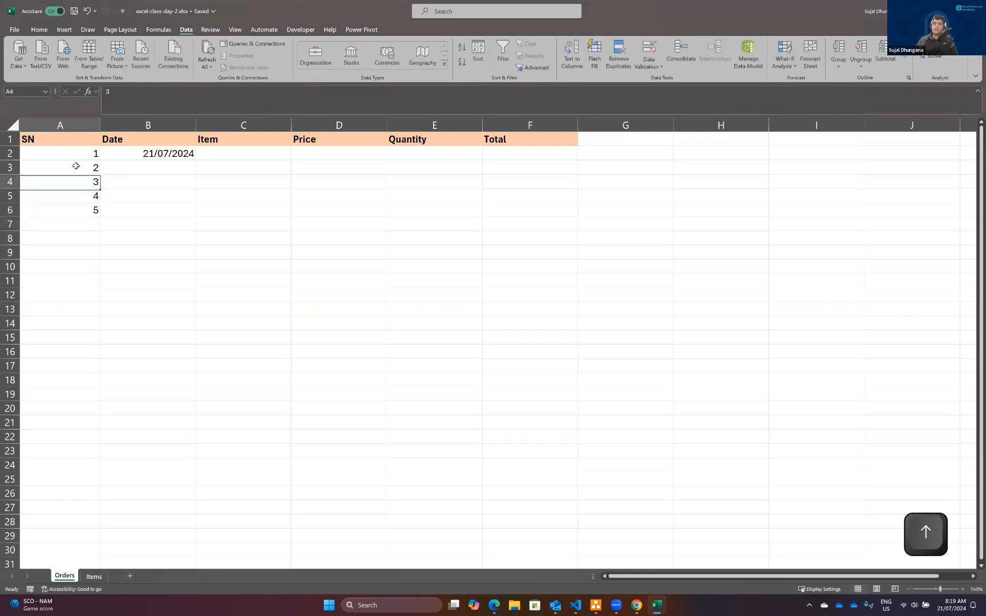
{"action": "key", "text": "Up"}
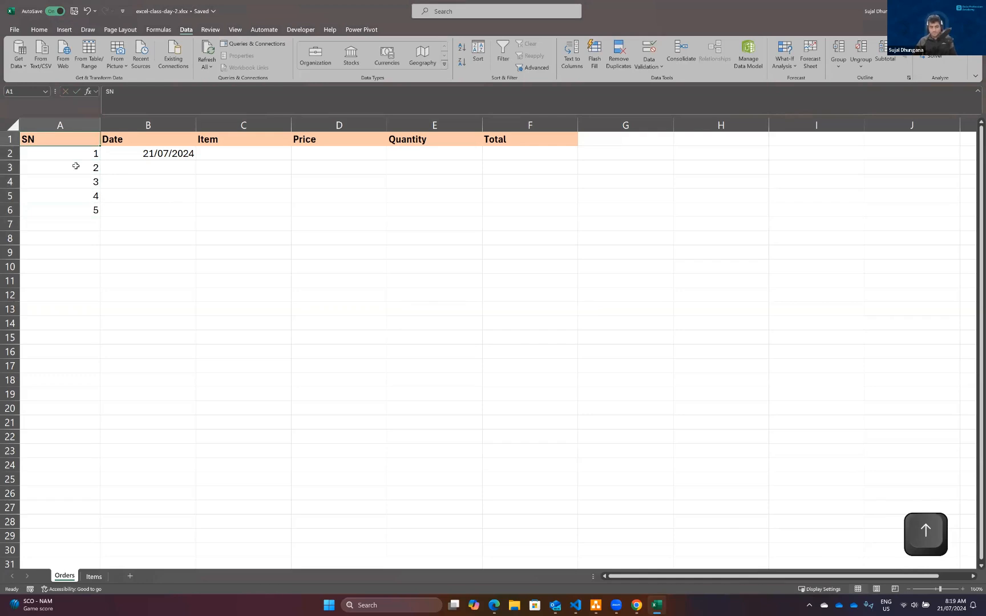
{"action": "key", "text": "shift+Right"}
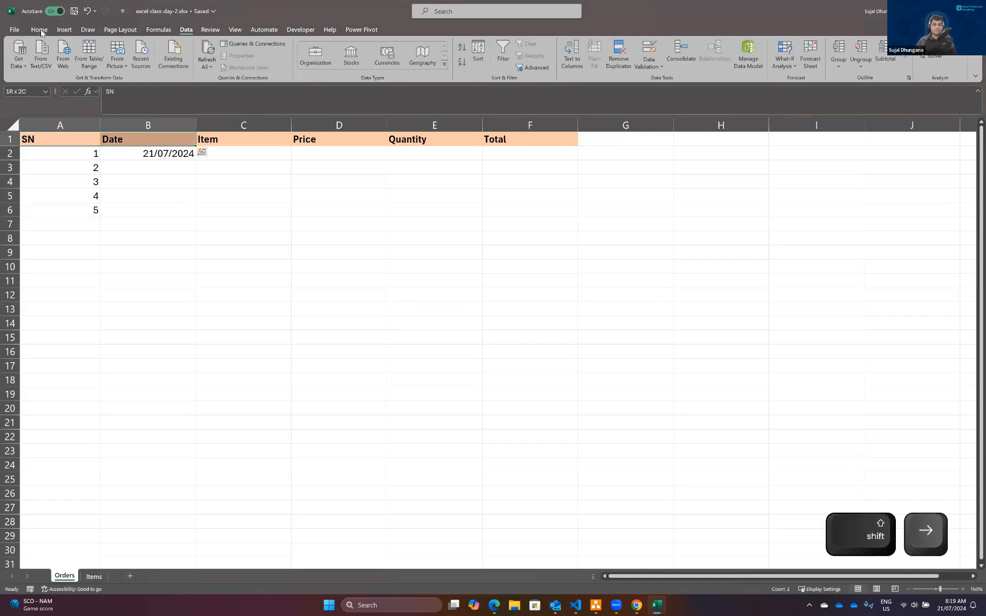
{"action": "left_click", "coordinate": [39, 29]}
{"action": "left_click", "coordinate": [166, 62]}
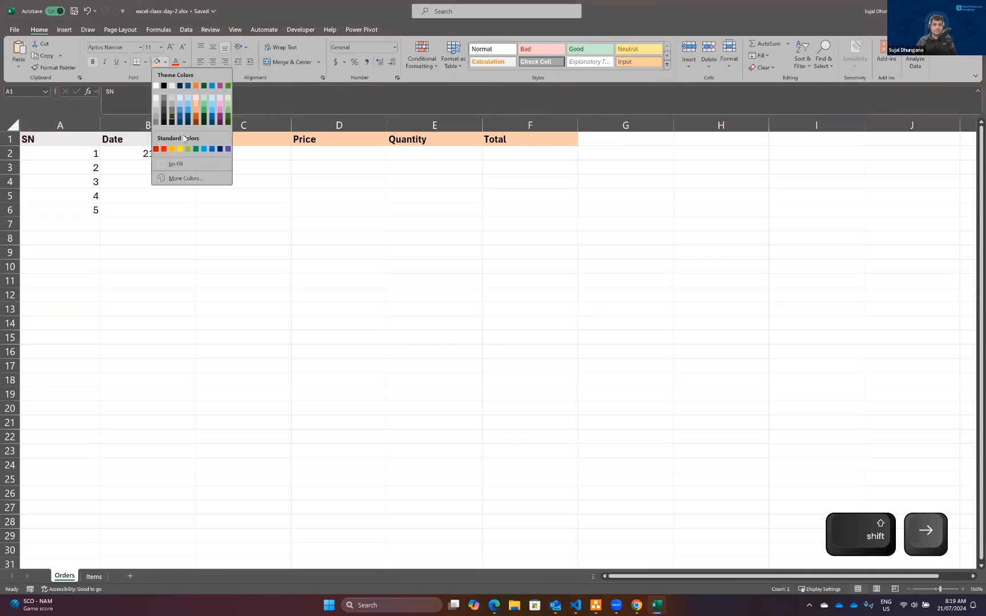
{"action": "left_click", "coordinate": [229, 105]}
{"action": "left_click", "coordinate": [252, 193]}
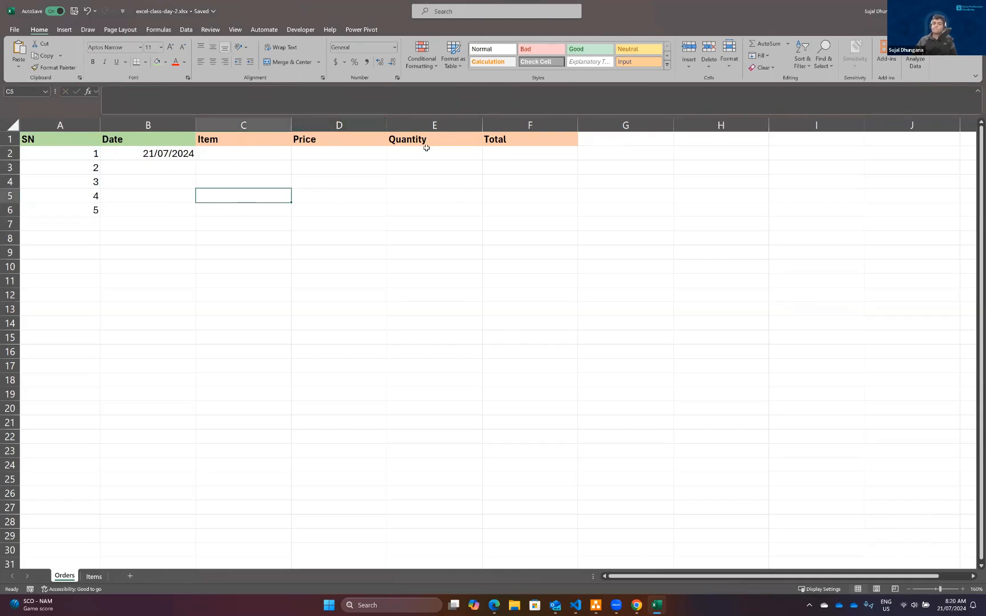
Rename the Item header in cell C1 to ItemId.
{"action": "key", "text": "ctrl+Home"}
{"action": "key", "text": "alt+a"}
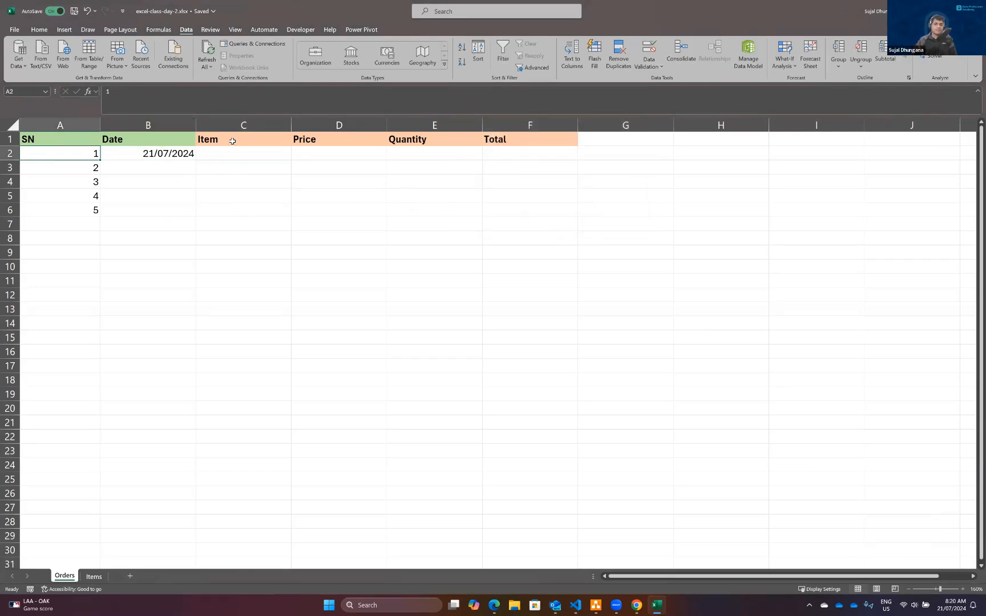
{"action": "left_click", "coordinate": [233, 141]}
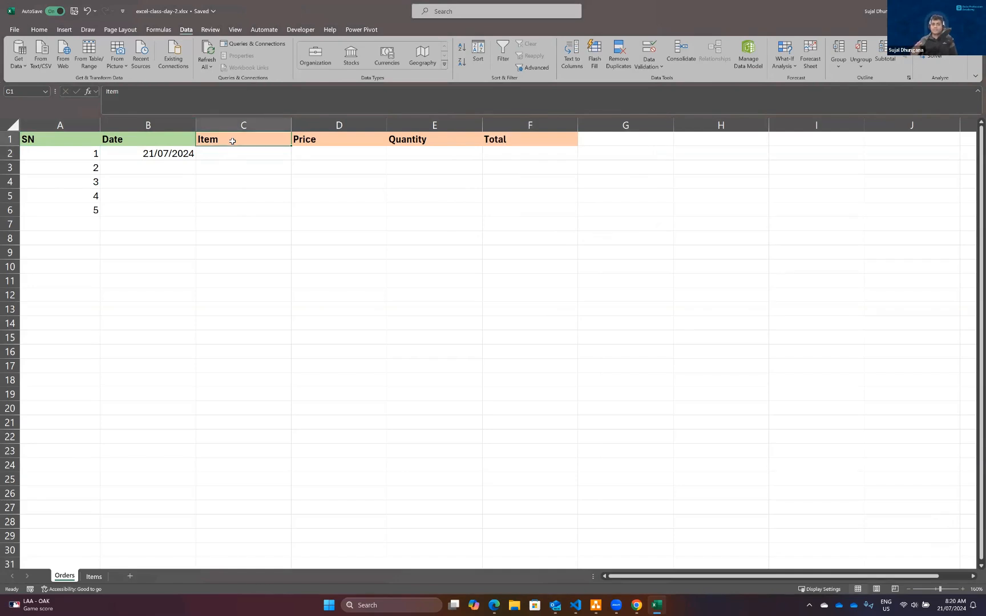
{"action": "left_click", "coordinate": [172, 90]}
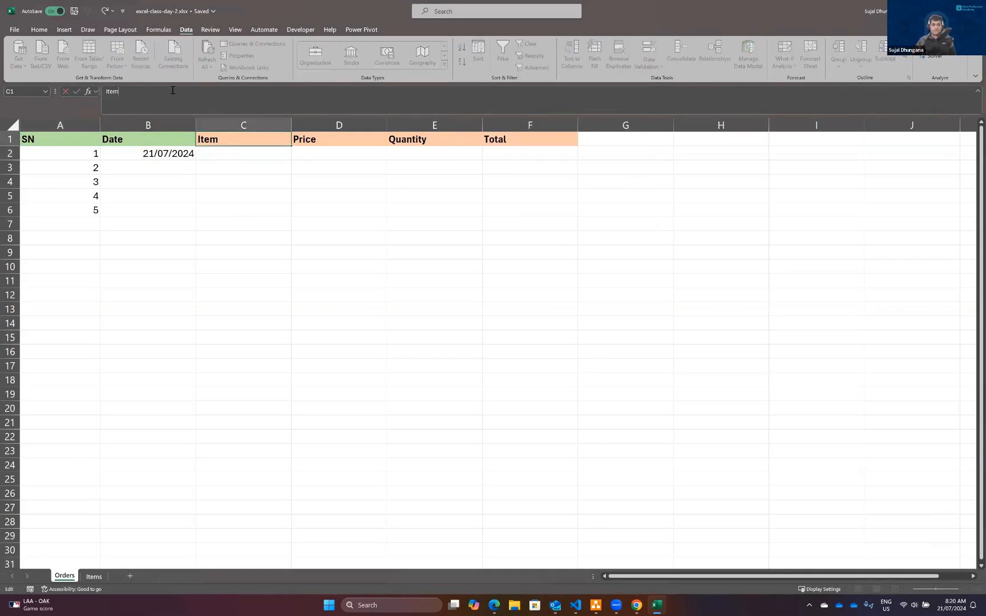
{"action": "type", "text": "Id"}
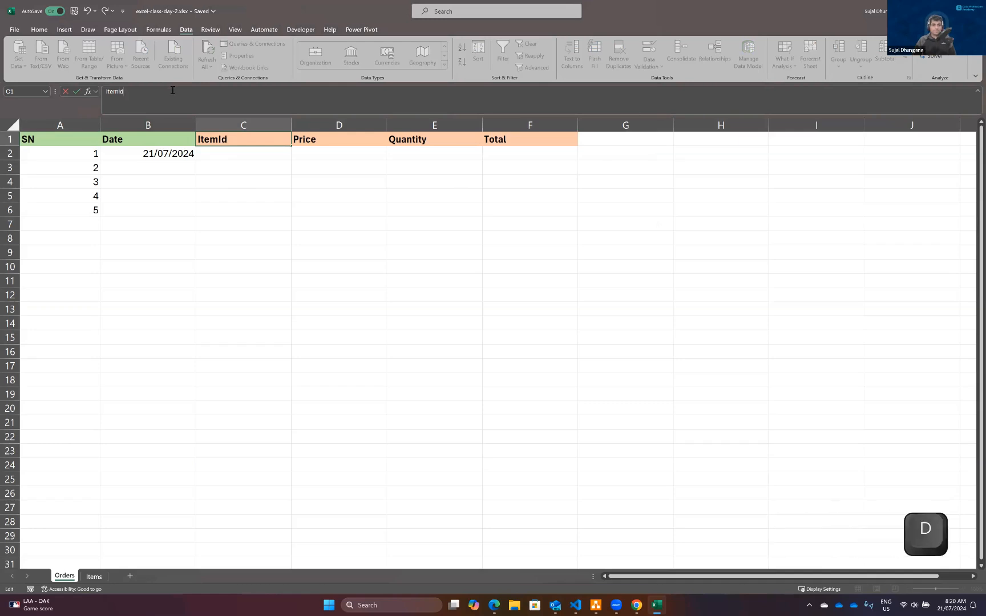
{"action": "key", "text": "Return"}
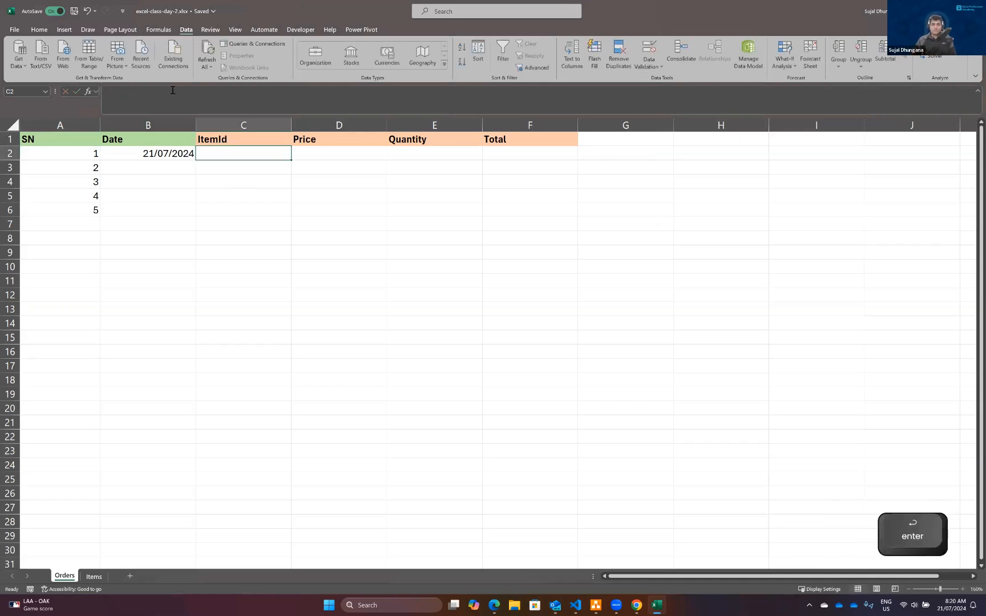
Insert a new column before Price and give it the header Item Name in cell D1.
{"action": "left_click", "coordinate": [314, 122]}
{"action": "right_click", "coordinate": [316, 123]}
{"action": "left_click", "coordinate": [359, 216]}
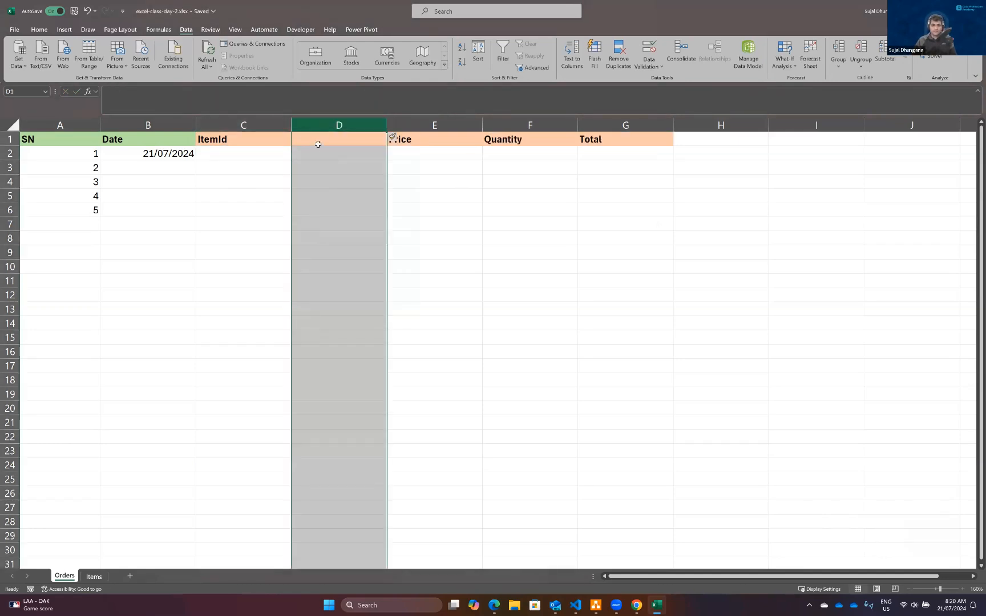
{"action": "left_click", "coordinate": [319, 136]}
{"action": "type", "text": "Item Name"}
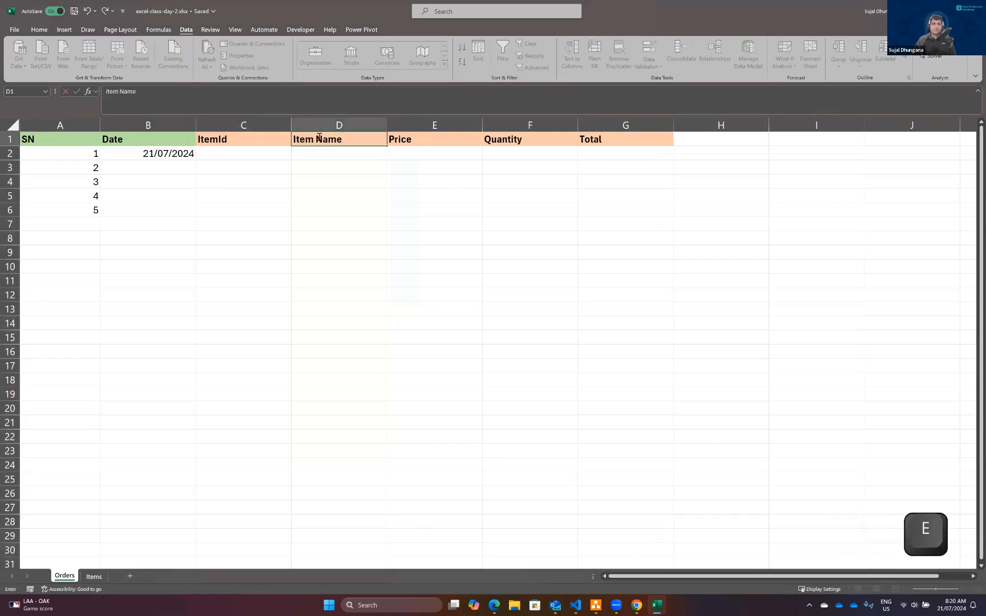
{"action": "key", "text": "Down"}
{"action": "key", "text": "Left"}
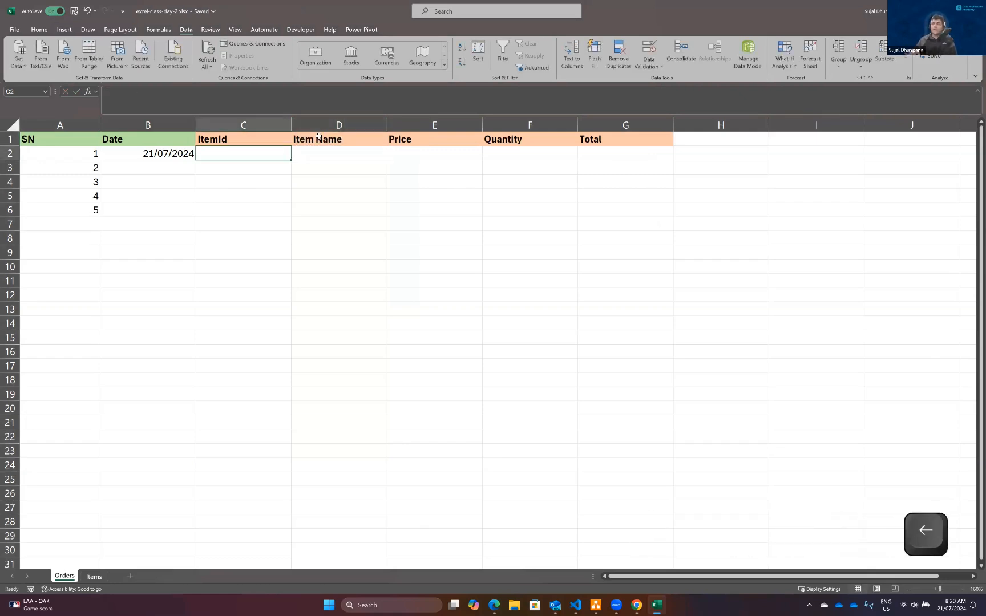
Review the ItemID values on the Items sheet against the ItemId column of the Orders sheet.
{"action": "left_click", "coordinate": [242, 137]}
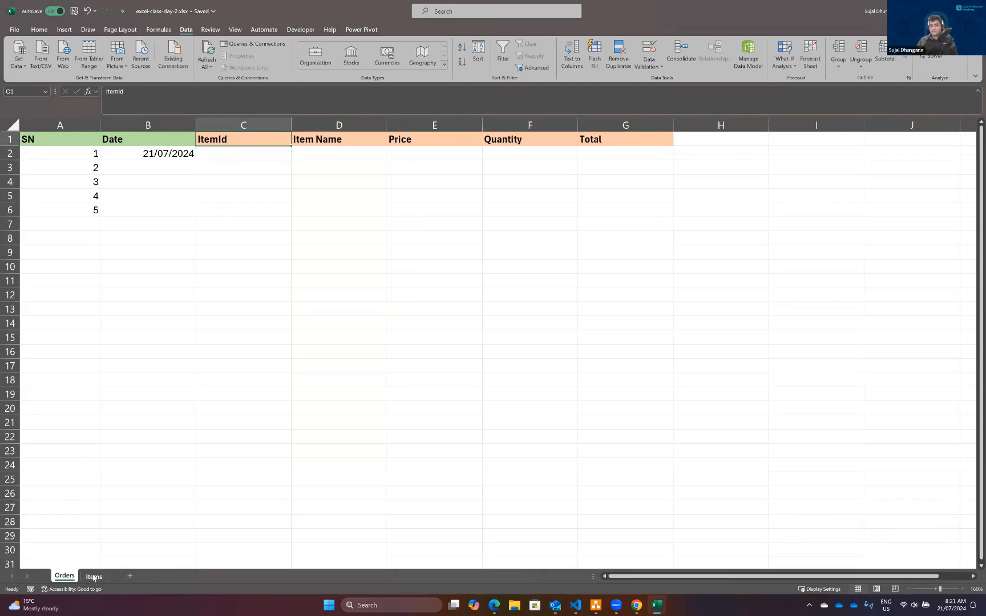
{"action": "key", "text": "ctrl+Page_Down"}
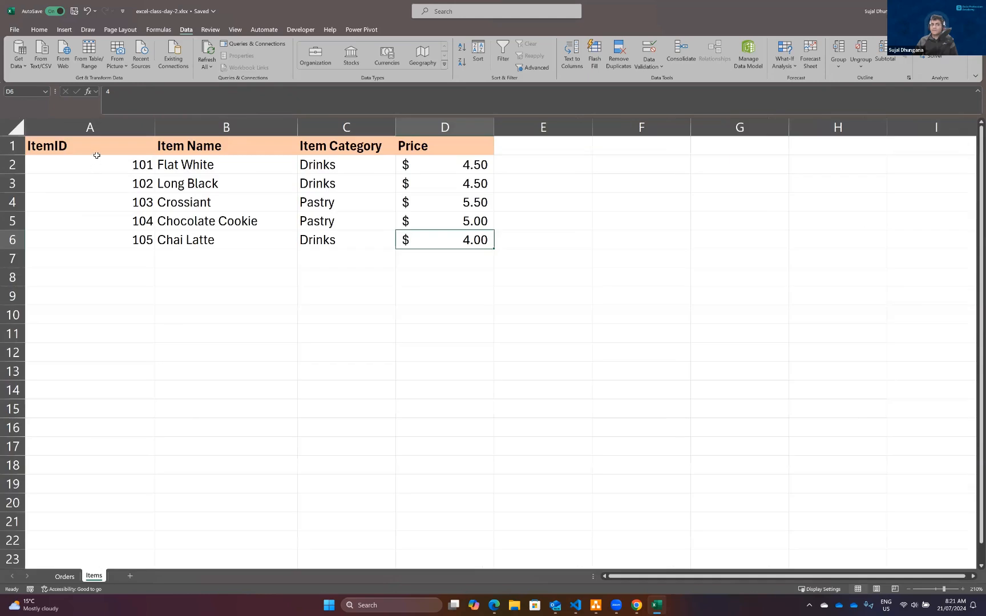
{"action": "left_click_drag", "start_coordinate": [98, 153], "coordinate": [109, 235]}
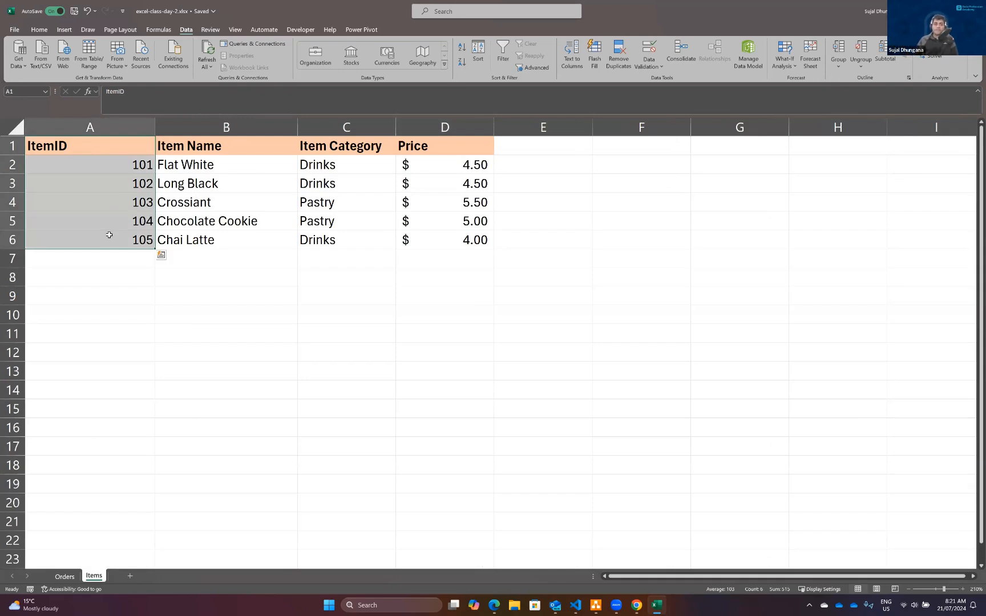
{"action": "left_click", "coordinate": [63, 578]}
{"action": "left_click_drag", "start_coordinate": [220, 151], "coordinate": [235, 213]}
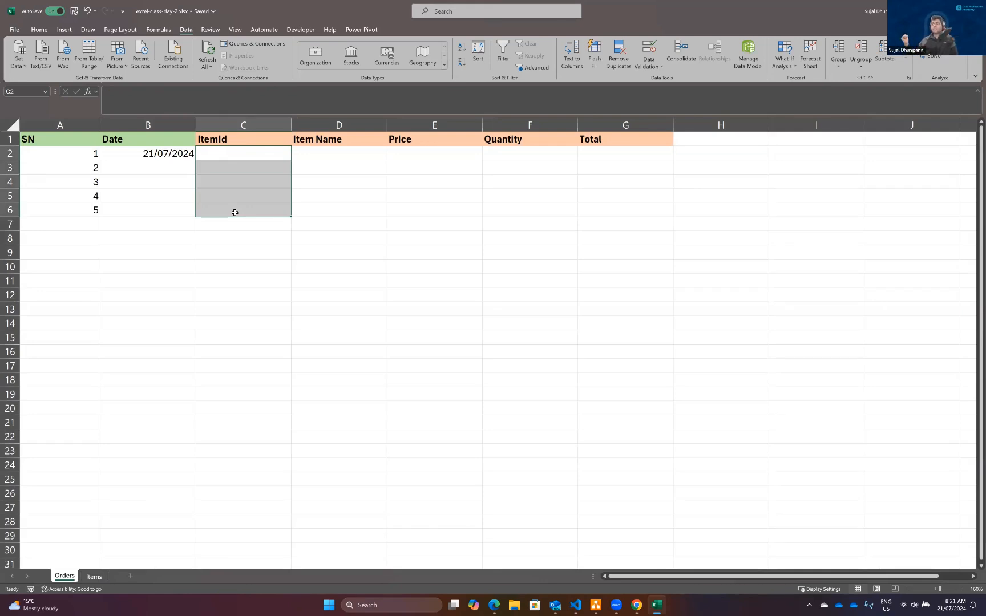
Extend the SN number series from cells A2 to A6 down to cell A10.
{"action": "left_click", "coordinate": [67, 153]}
{"action": "key", "text": "ctrl+shift+Down"}
{"action": "left_click_drag", "start_coordinate": [100, 217], "coordinate": [95, 277]}
{"action": "left_click", "coordinate": [161, 227]}
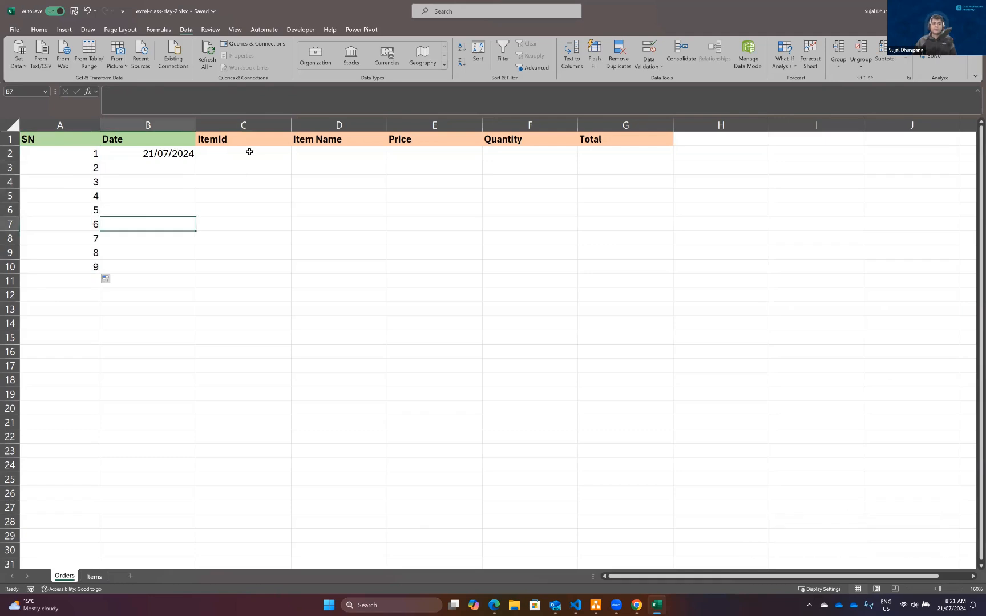
Start a data validation rule on cells C2 to C10 of the ItemId column that allows only values from a list.
{"action": "left_click", "coordinate": [249, 152]}
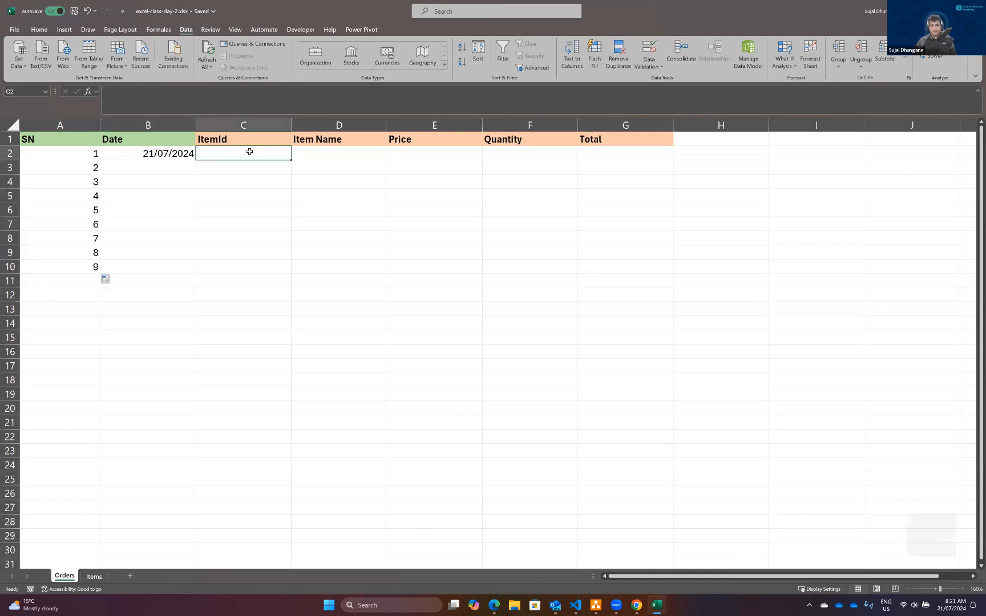
{"action": "key", "text": "ctrl+shift+Down"}
{"action": "key", "text": "ctrl+shift+Up"}
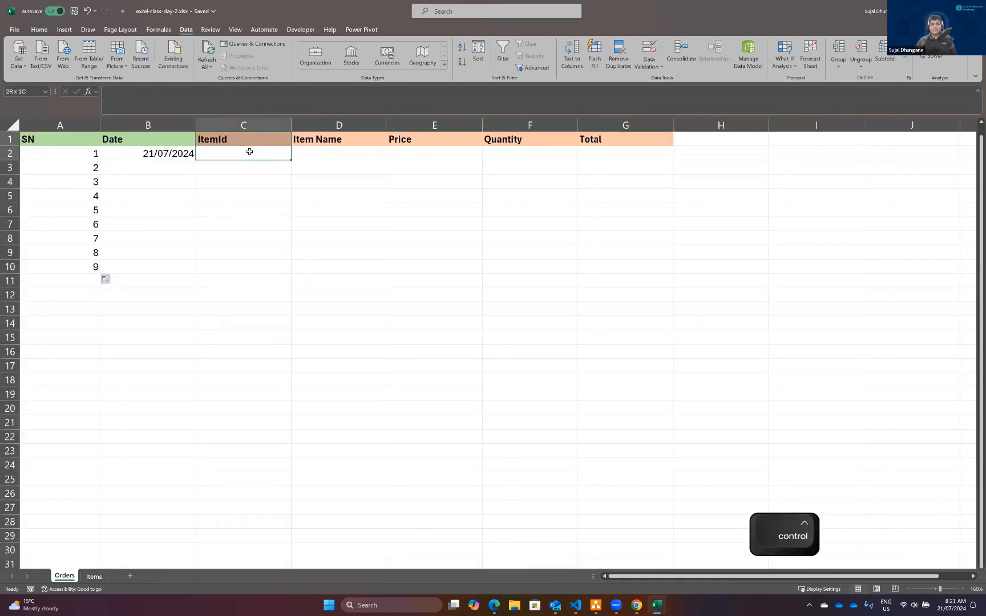
{"action": "key", "text": "shift+Down"}
{"action": "key", "text": "shift+Down"}
{"action": "key", "text": "shift+Down"}
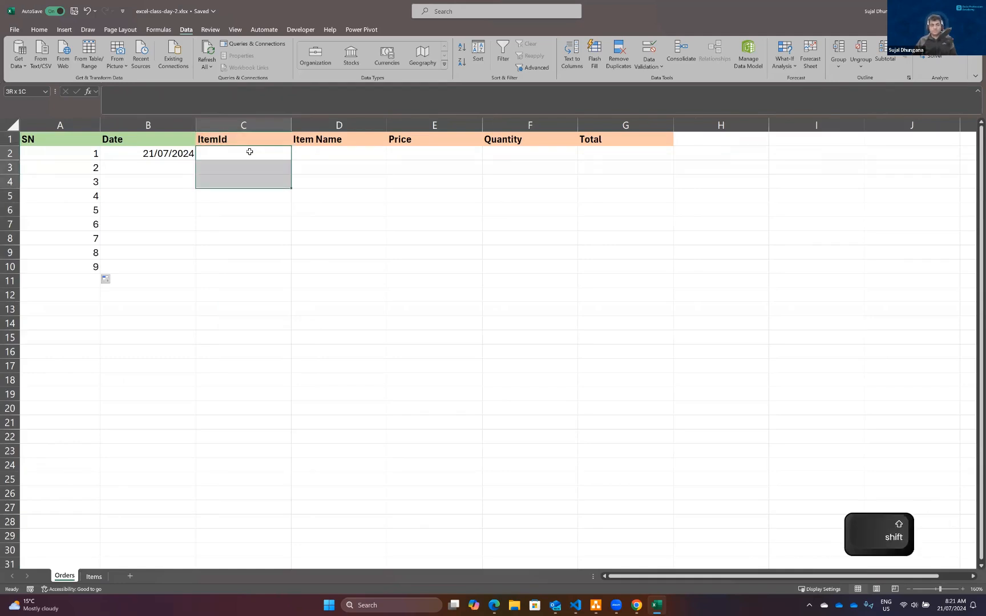
{"action": "key", "text": "shift+Down"}
{"action": "key", "text": "shift+Down"}
{"action": "key", "text": "shift+Down"}
{"action": "key", "text": "shift+Down"}
{"action": "key", "text": "shift+Down"}
{"action": "key", "text": "shift+Down"}
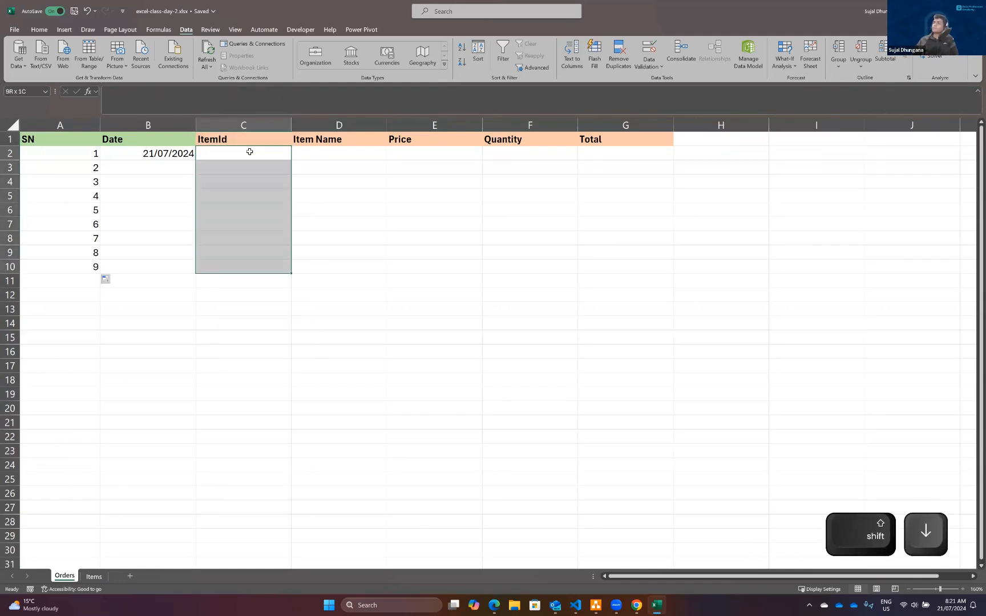
{"action": "left_click", "coordinate": [650, 50]}
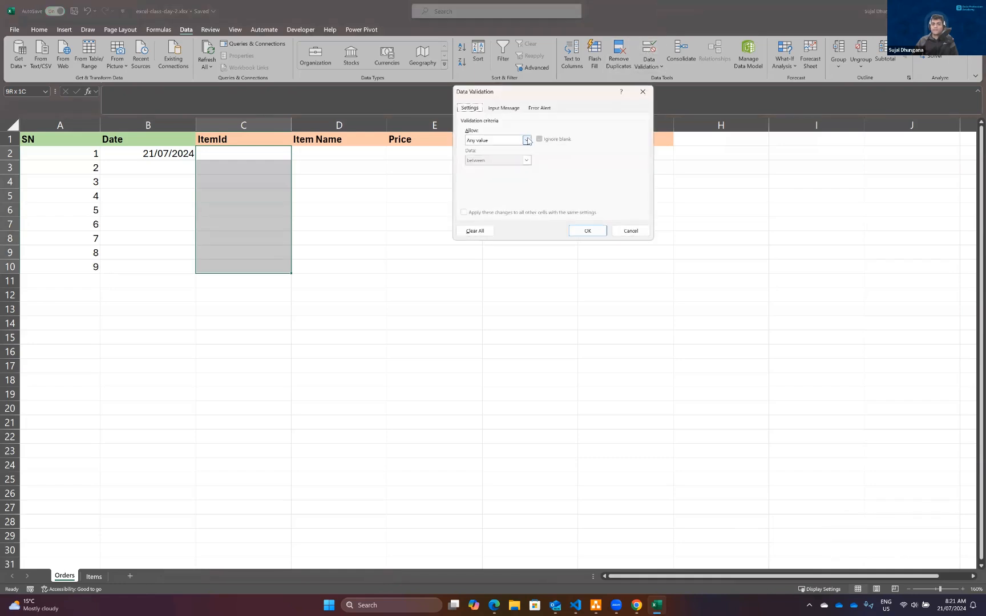
{"action": "left_click", "coordinate": [528, 141]}
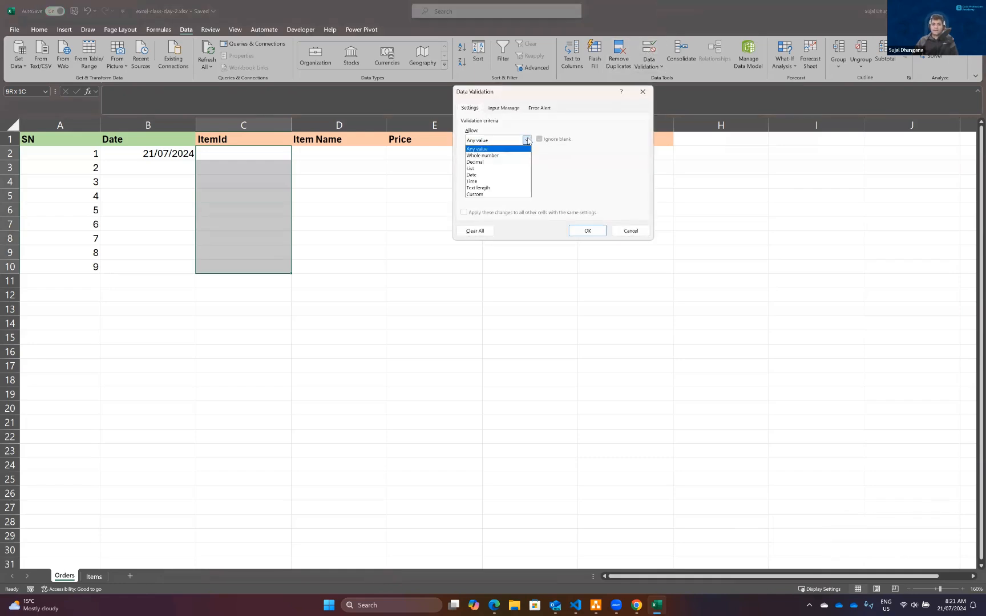
{"action": "left_click", "coordinate": [472, 168]}
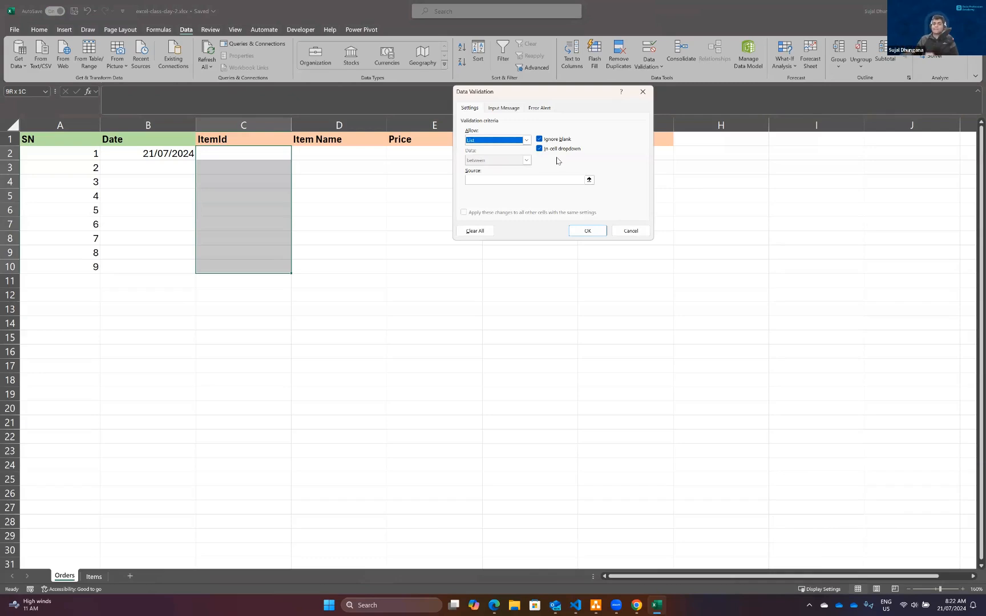
Set the ItemId rule's list source to cells A2 to A6 of the Items sheet.
{"action": "left_click", "coordinate": [589, 181]}
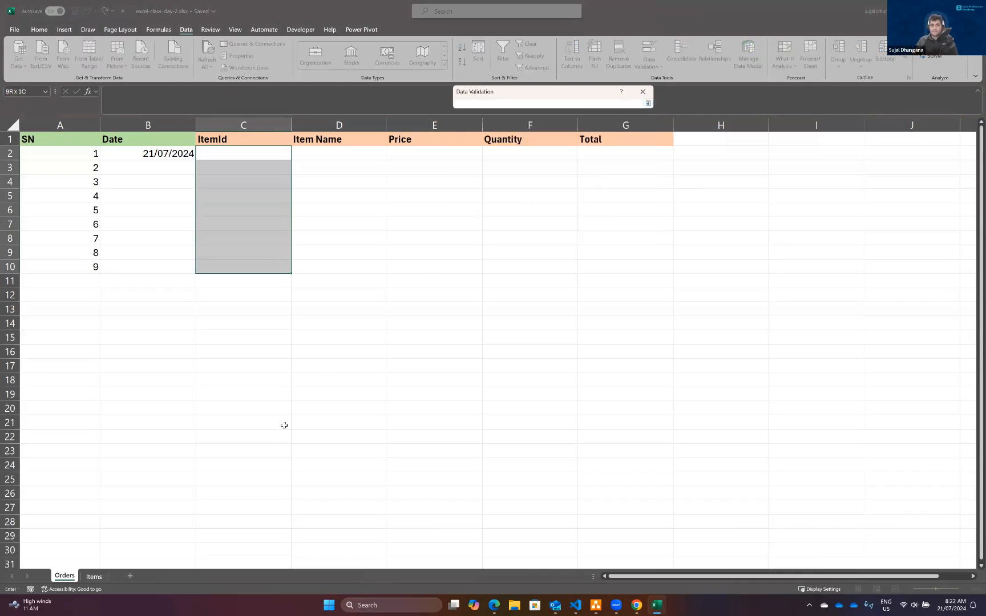
{"action": "left_click", "coordinate": [97, 578]}
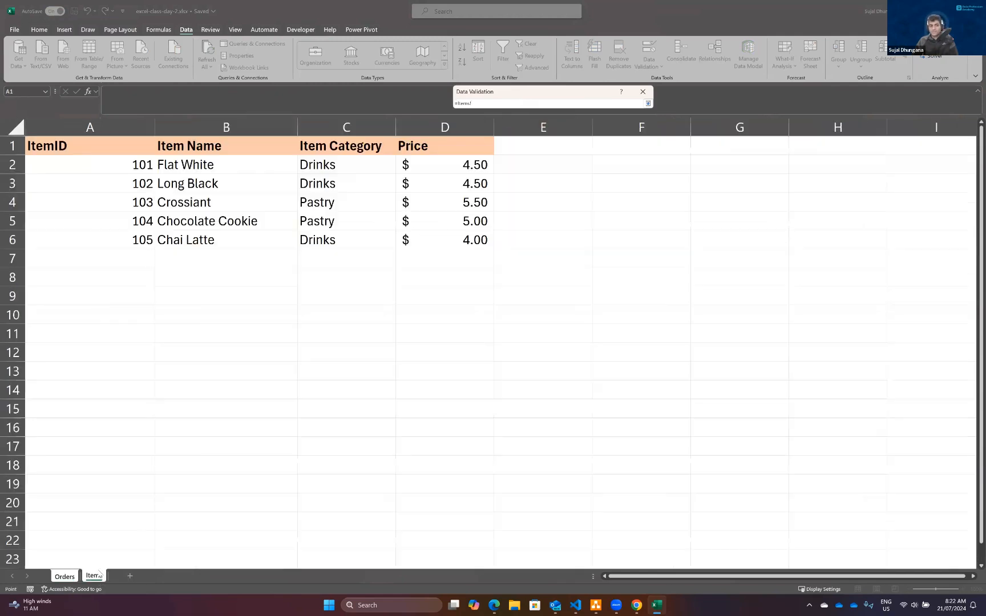
{"action": "left_click", "coordinate": [110, 163]}
{"action": "left_click_drag", "start_coordinate": [111, 180], "coordinate": [111, 234]}
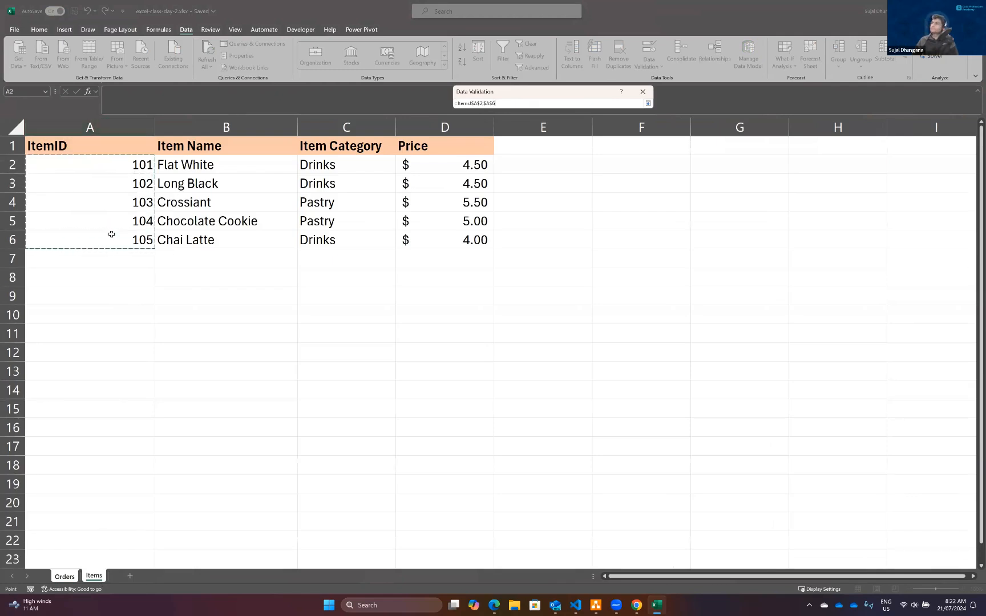
{"action": "key", "text": "Return"}
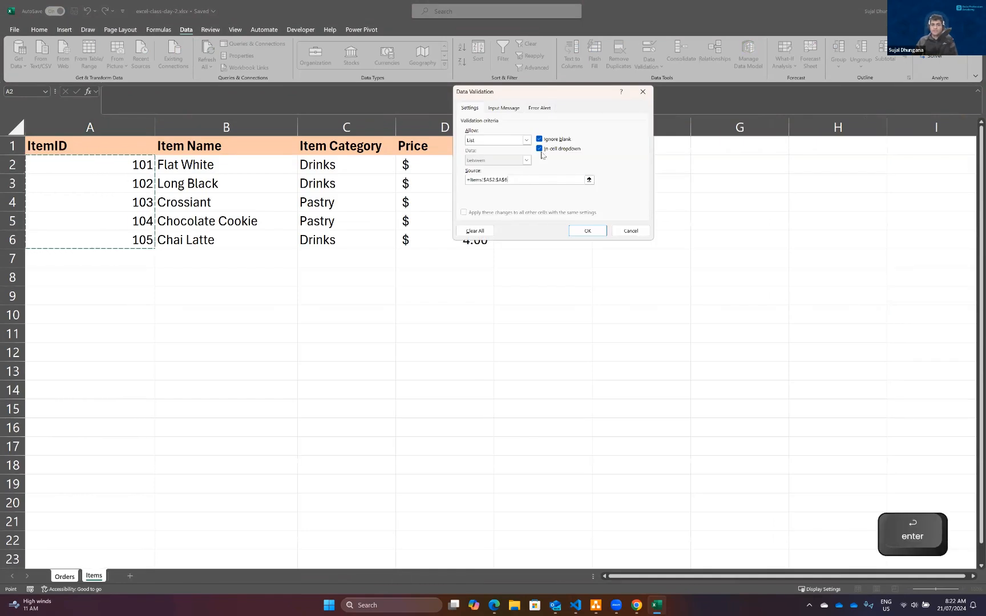
Title the ItemId rule's input message "Item Doesn't Exist".
{"action": "left_click", "coordinate": [504, 109]}
{"action": "left_click", "coordinate": [490, 155]}
{"action": "type", "text": "Thge"}
{"action": "key", "text": "BackSpace"}
{"action": "key", "text": "BackSpace"}
{"action": "key", "text": "BackSpace"}
{"action": "key", "text": "BackSpace"}
{"action": "key", "text": "BackSpace"}
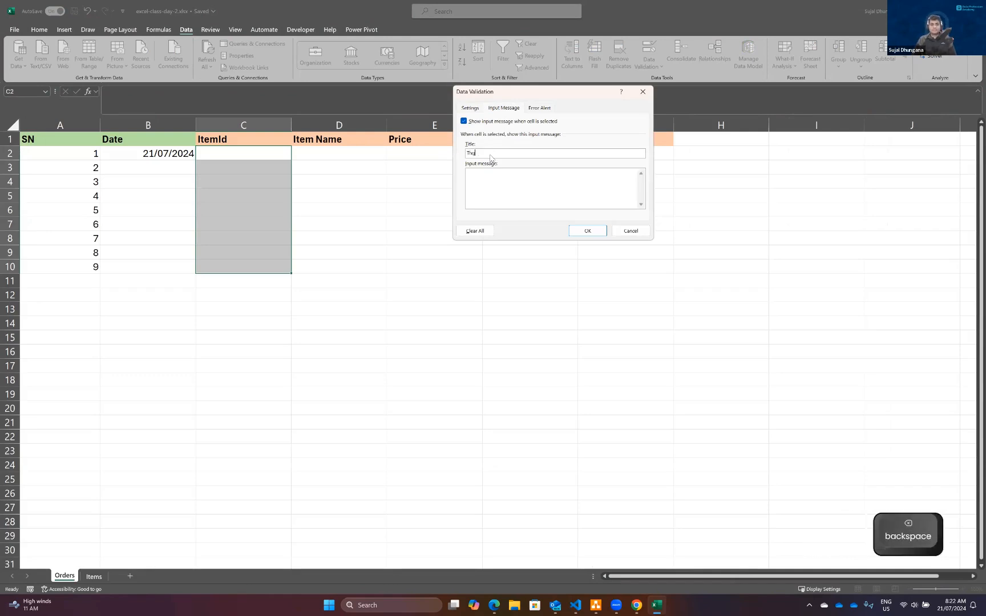
{"action": "type", "text": "Item D"}
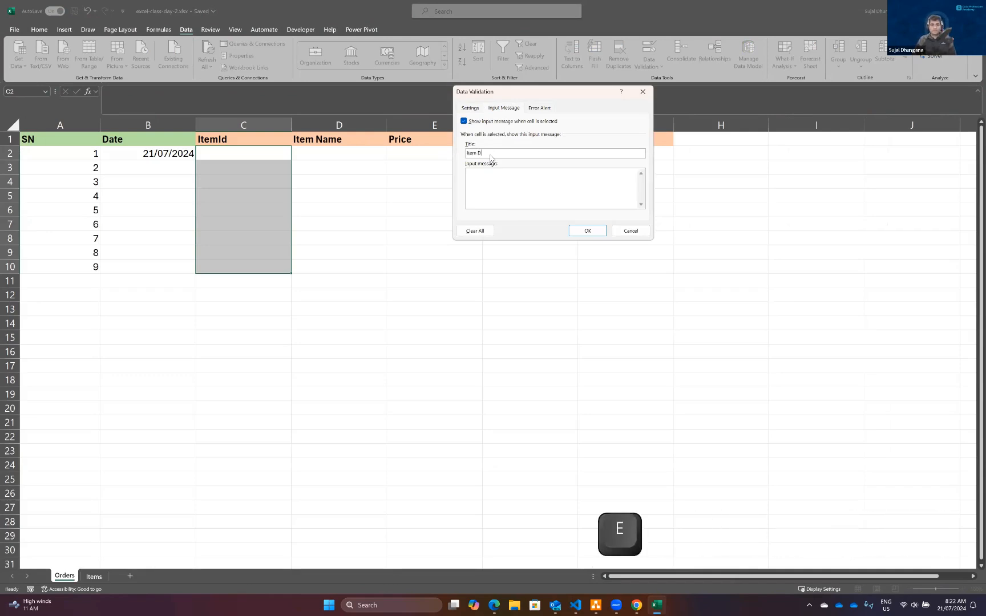
{"action": "type", "text": "oesn't Exist"}
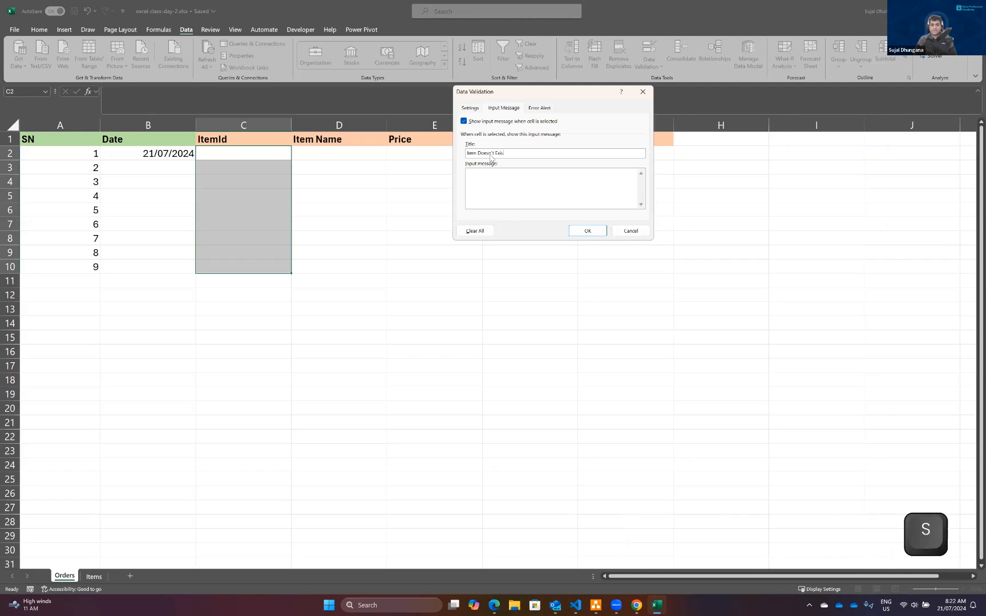
Write "The item id needs to exist in the items table." as the text of the rule's input message.
{"action": "left_click", "coordinate": [497, 179]}
{"action": "type", "text": "The i"}
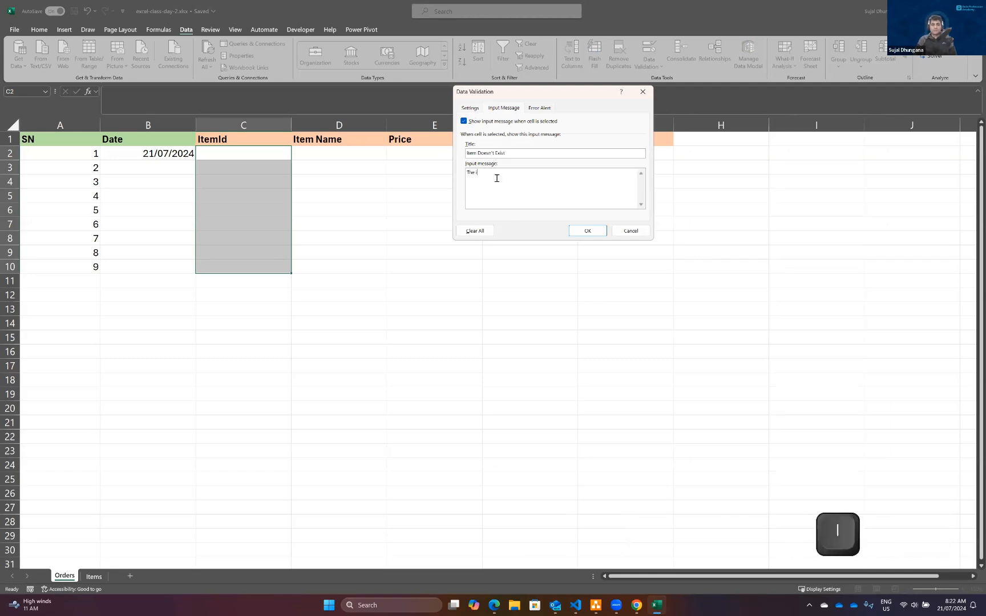
{"action": "type", "text": "tem id needs to"}
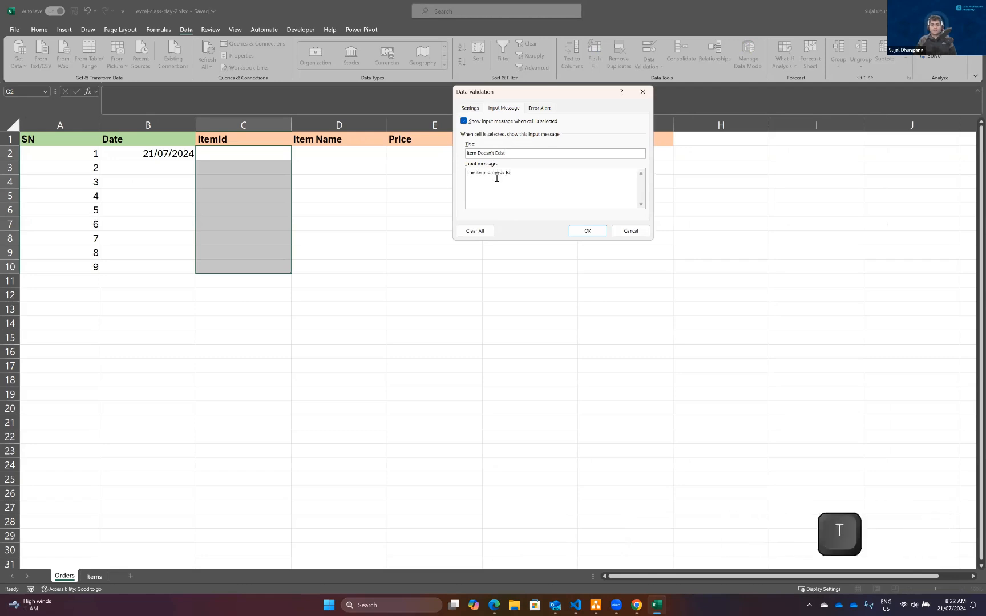
{"action": "type", "text": " exist in the"}
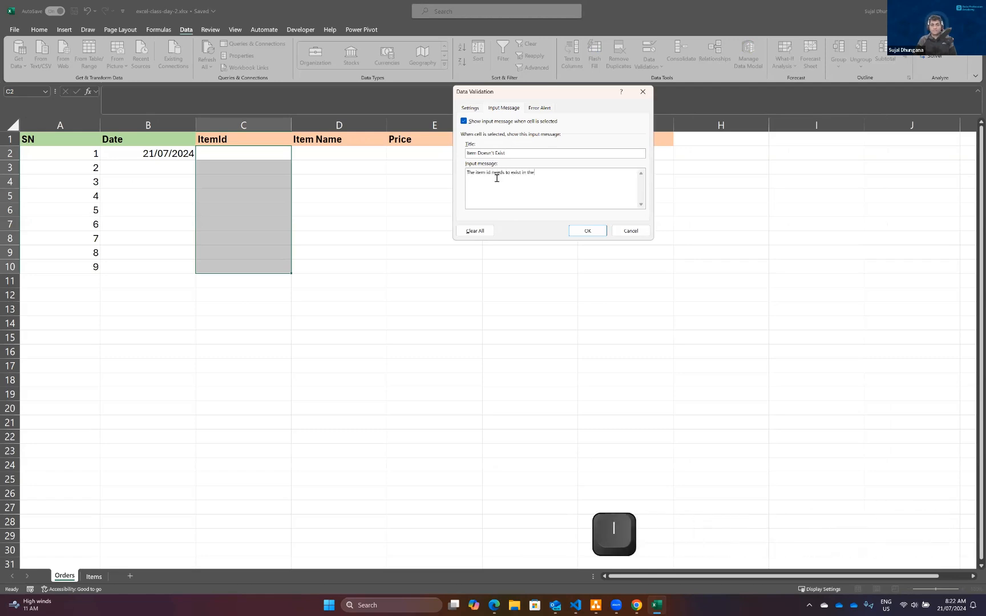
{"action": "type", "text": " items table."}
Move the title and text from the input message to the Stop error alert, and apply the ItemId validation rule.
{"action": "left_click", "coordinate": [539, 108]}
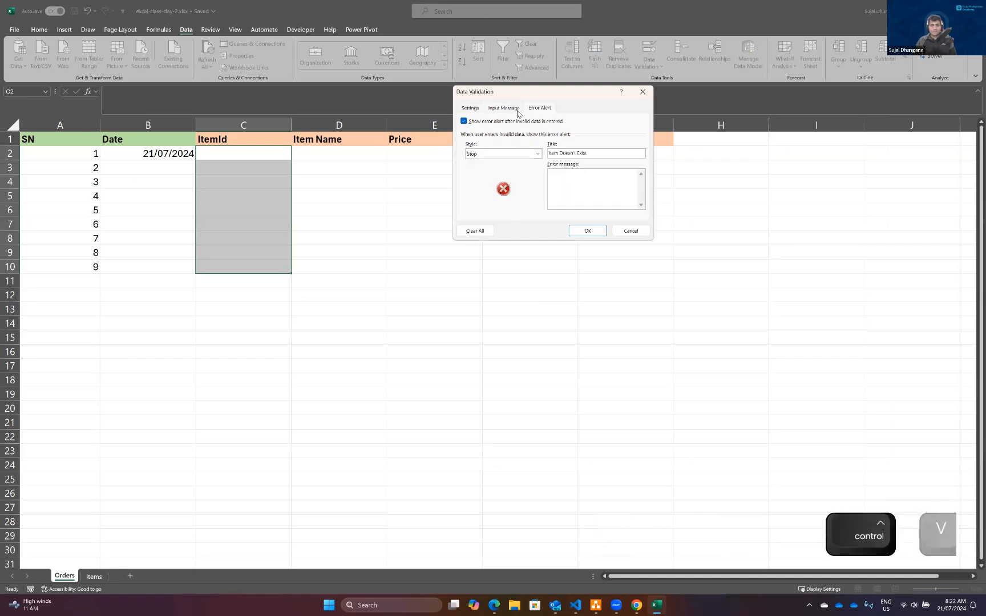
{"action": "left_click", "coordinate": [504, 107]}
{"action": "key", "text": "ctrl+a"}
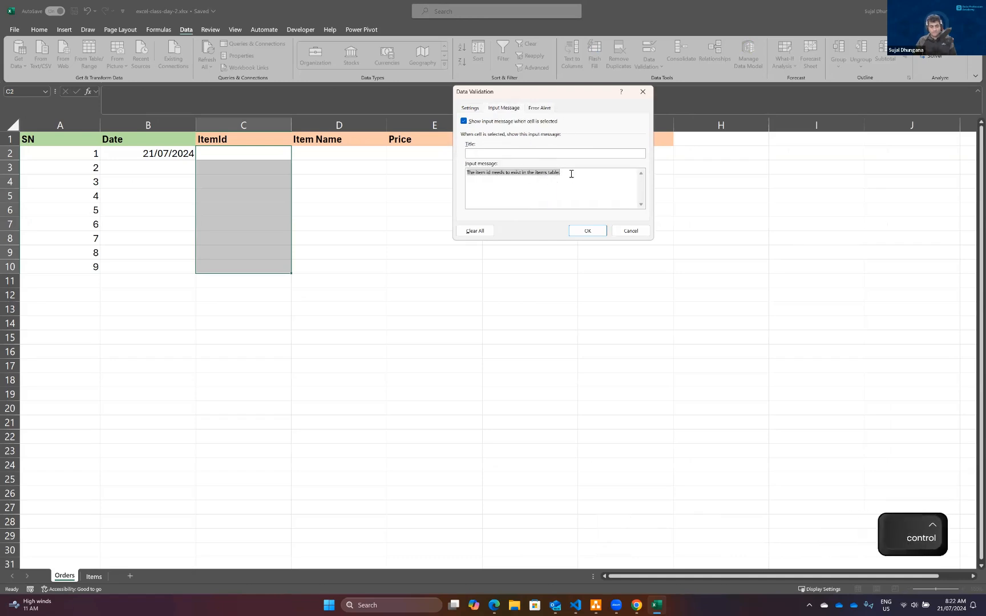
{"action": "key", "text": "ctrl+x"}
{"action": "left_click", "coordinate": [529, 110]}
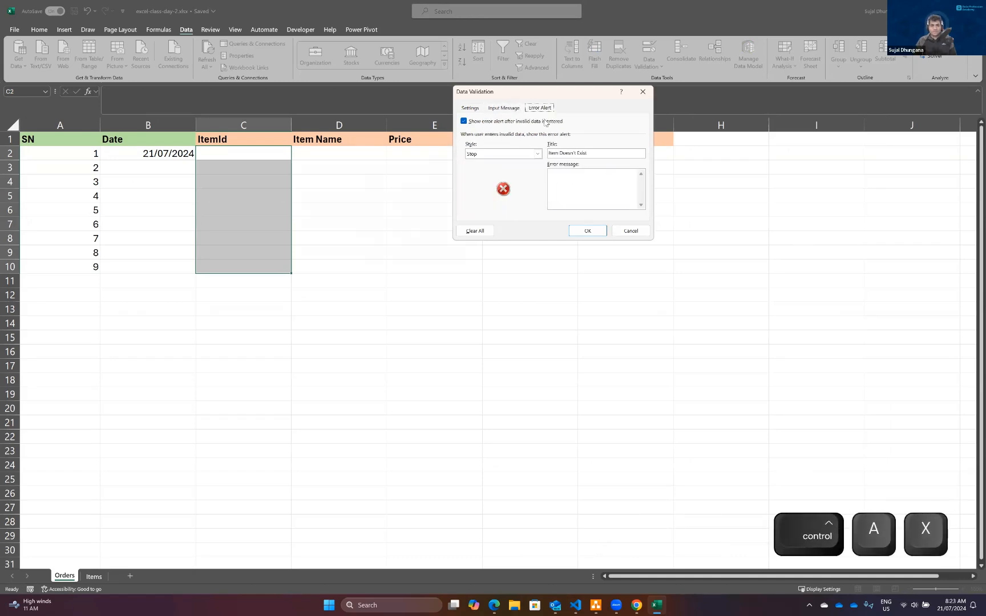
{"action": "left_click", "coordinate": [580, 173]}
{"action": "key", "text": "ctrl+v"}
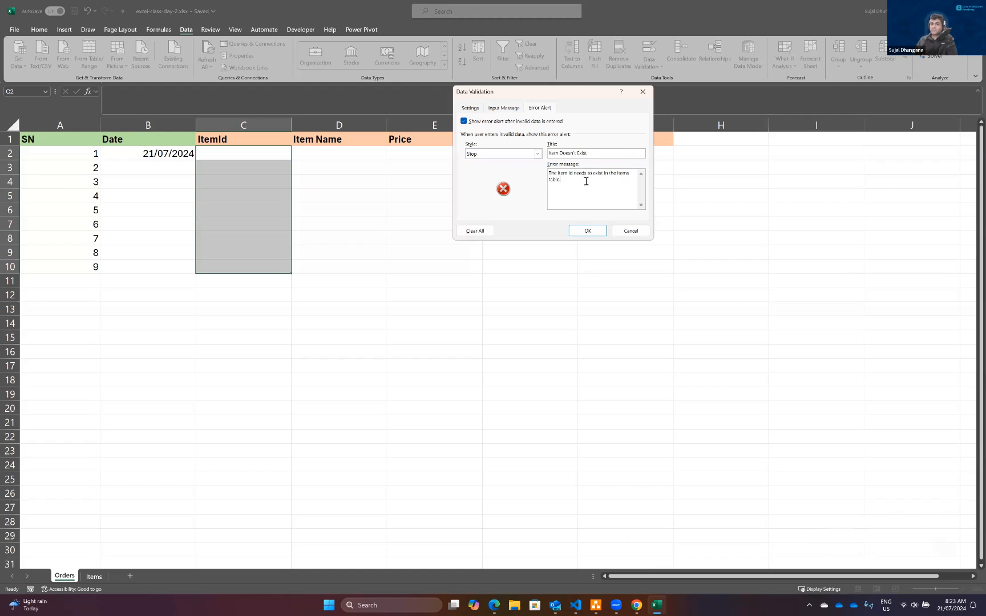
{"action": "left_click", "coordinate": [504, 109]}
{"action": "left_click", "coordinate": [470, 108]}
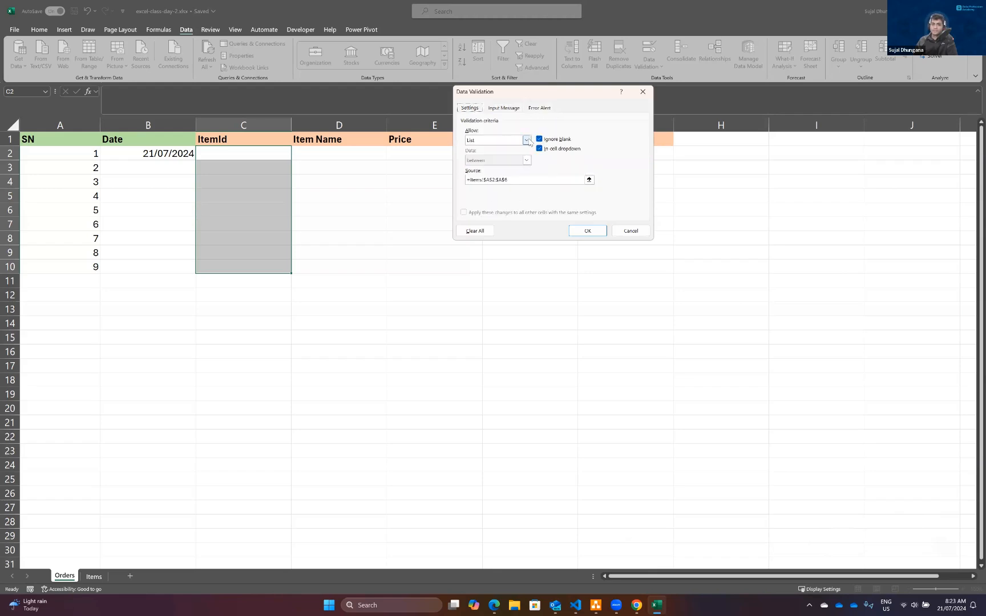
{"action": "left_click", "coordinate": [585, 231]}
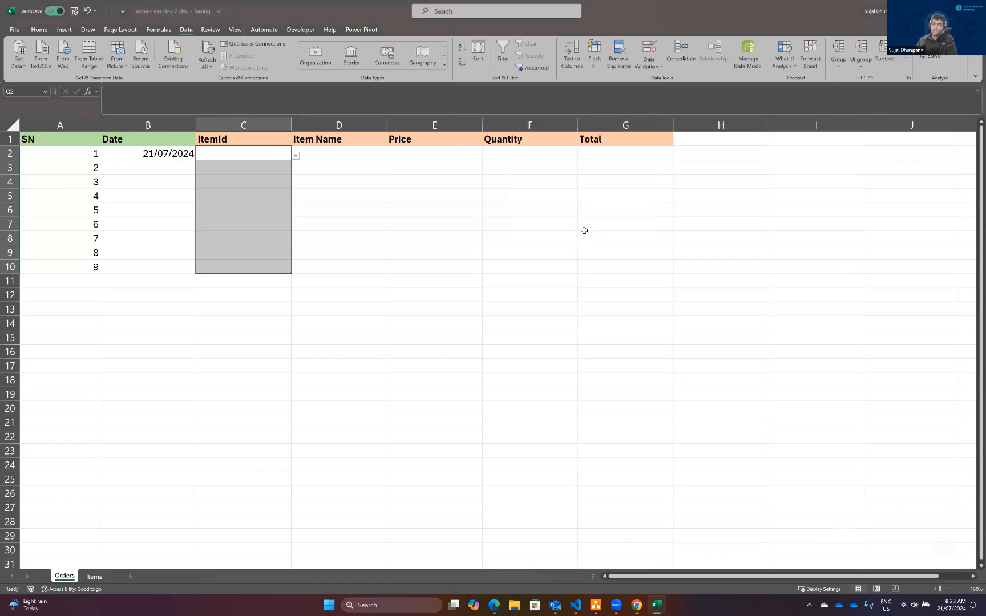
Choose ItemId 102 for cell C2 and 103 for cell C3 from the validation list.
{"action": "left_click", "coordinate": [244, 153]}
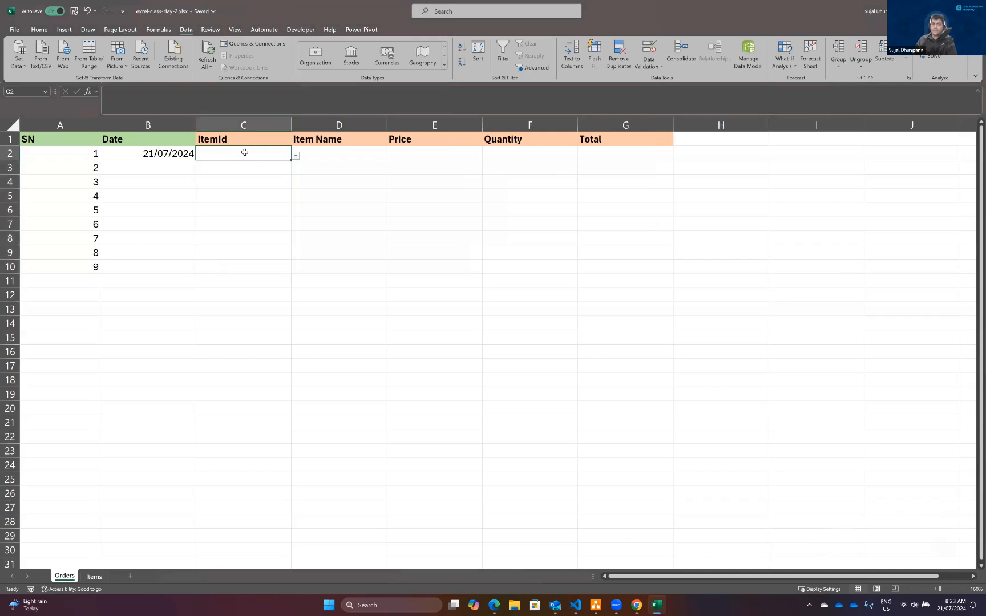
{"action": "left_click", "coordinate": [296, 157]}
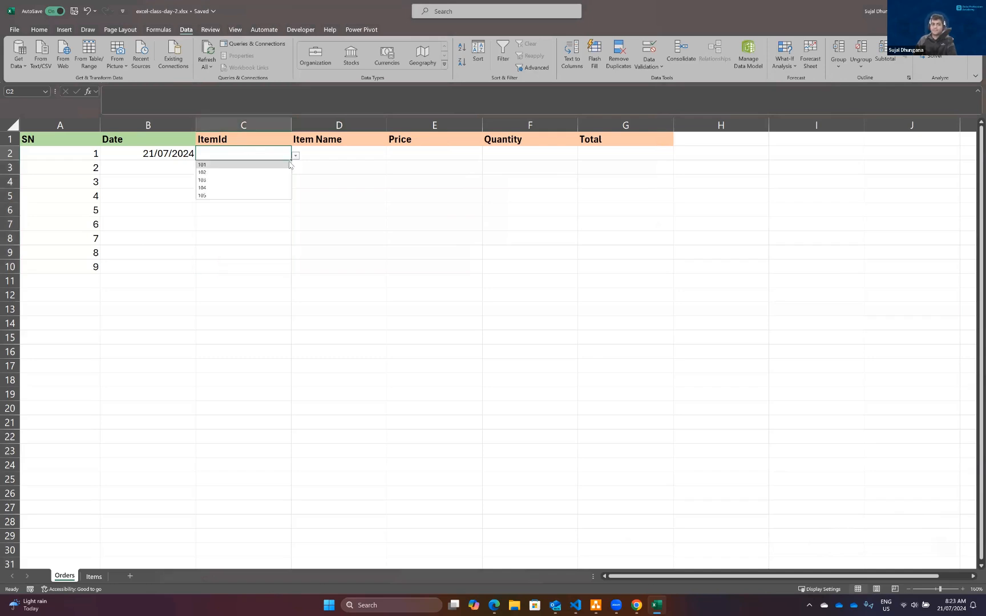
{"action": "left_click", "coordinate": [233, 173]}
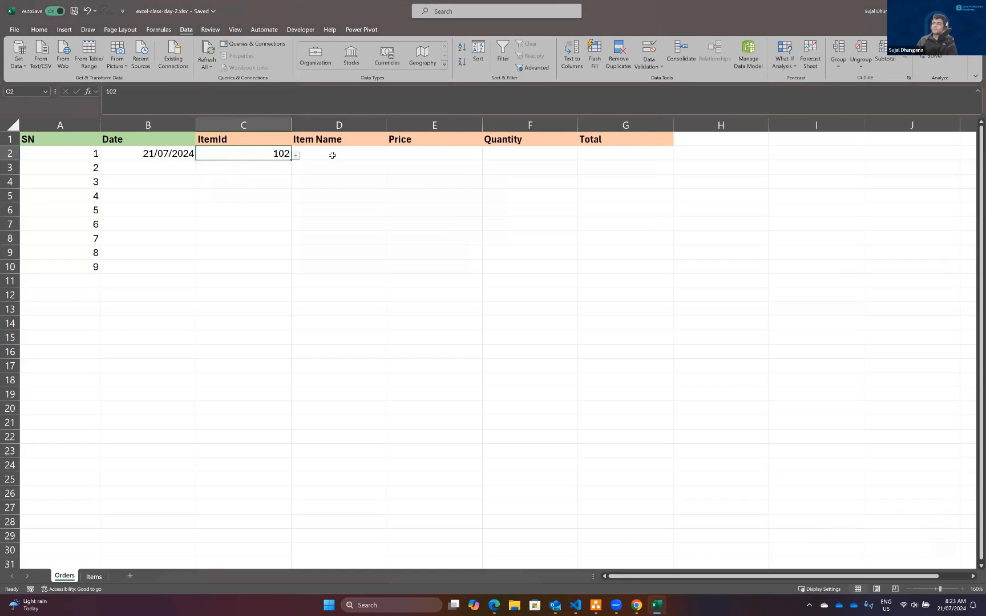
{"action": "left_click", "coordinate": [270, 167]}
{"action": "left_click", "coordinate": [296, 170]}
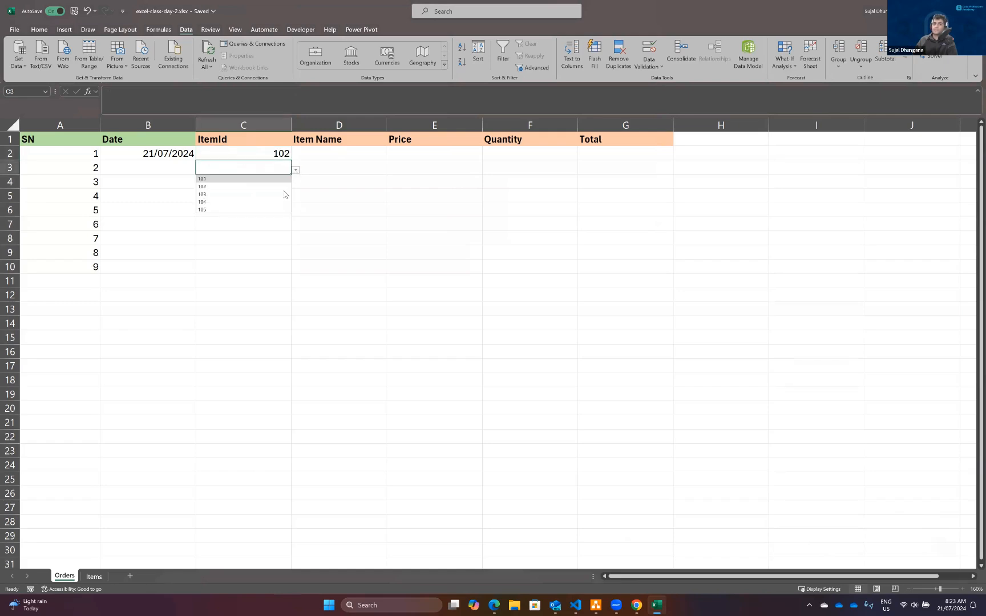
{"action": "left_click", "coordinate": [253, 195]}
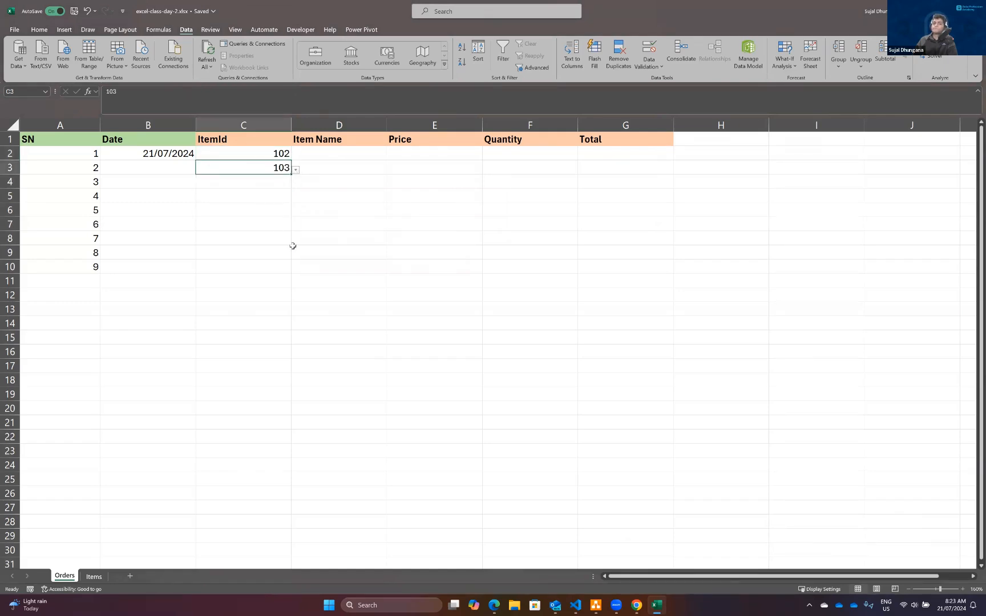
Enter 101 as the ItemId in cell C4.
{"action": "left_click", "coordinate": [269, 187]}
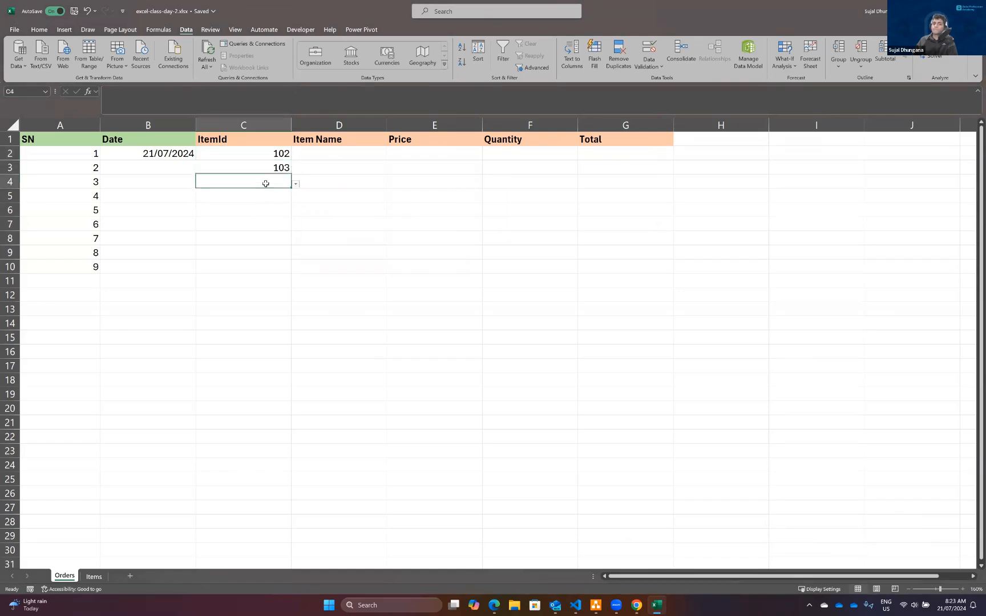
{"action": "left_click", "coordinate": [270, 152]}
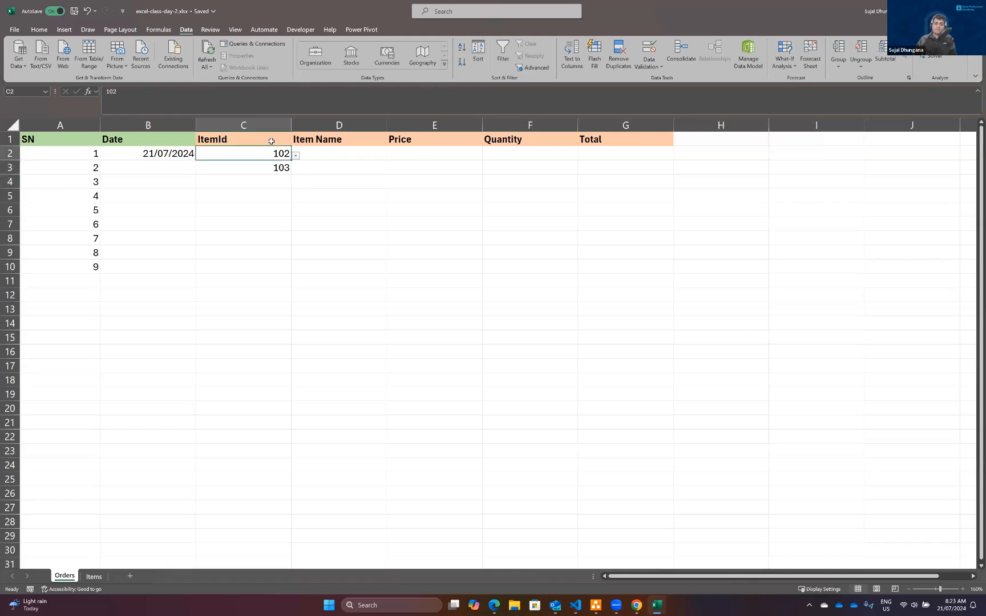
{"action": "left_click", "coordinate": [261, 169]}
{"action": "left_click", "coordinate": [276, 180]}
{"action": "type", "text": "101"}
{"action": "key", "text": "Return"}
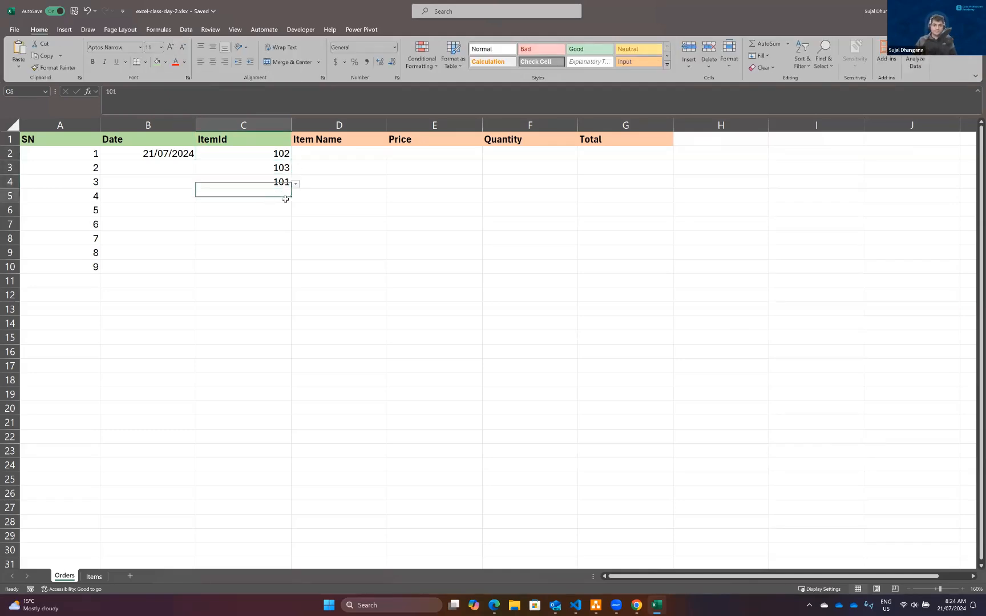
Fill ItemId cells C5 to C10 with 103, 103, 102, 104, 103 and 102.
{"action": "left_click", "coordinate": [296, 197]}
{"action": "left_click", "coordinate": [233, 222]}
{"action": "key", "text": "Return"}
{"action": "left_click", "coordinate": [296, 212]}
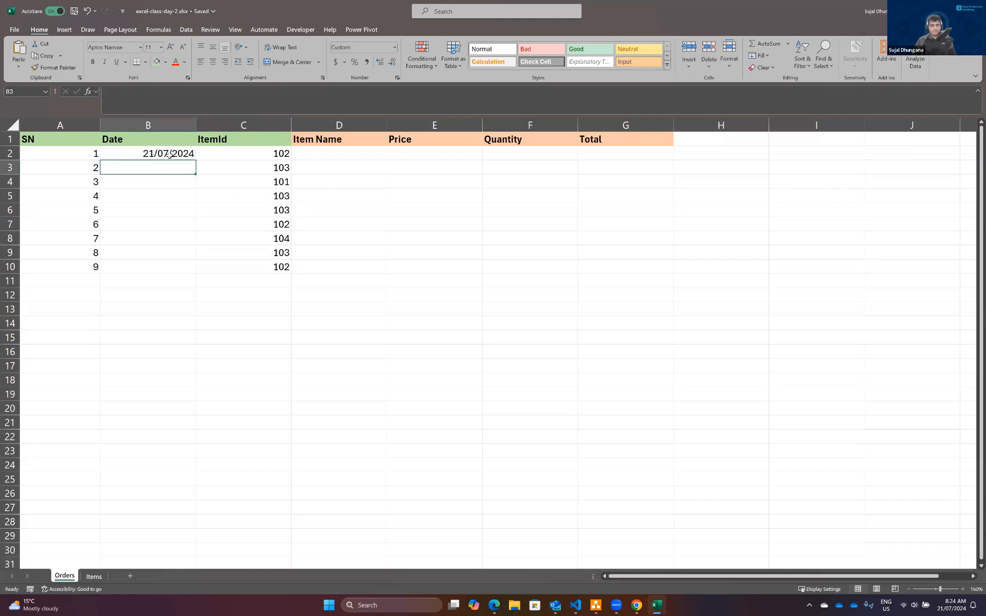
Extend the date in cell B2 down to cell B10 as a daily series.
{"action": "left_click", "coordinate": [168, 154]}
{"action": "left_click_drag", "start_coordinate": [198, 159], "coordinate": [194, 268]}
{"action": "left_click", "coordinate": [165, 210]}
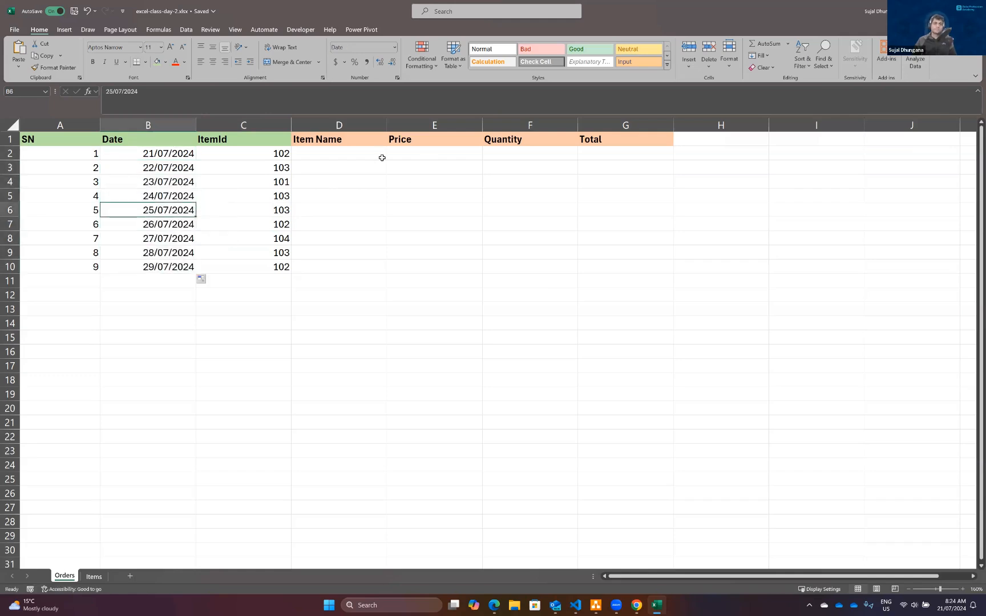
{"action": "left_click", "coordinate": [342, 155]}
{"action": "key", "text": "Left"}
{"action": "key", "text": "Left"}
{"action": "key", "text": "Down"}
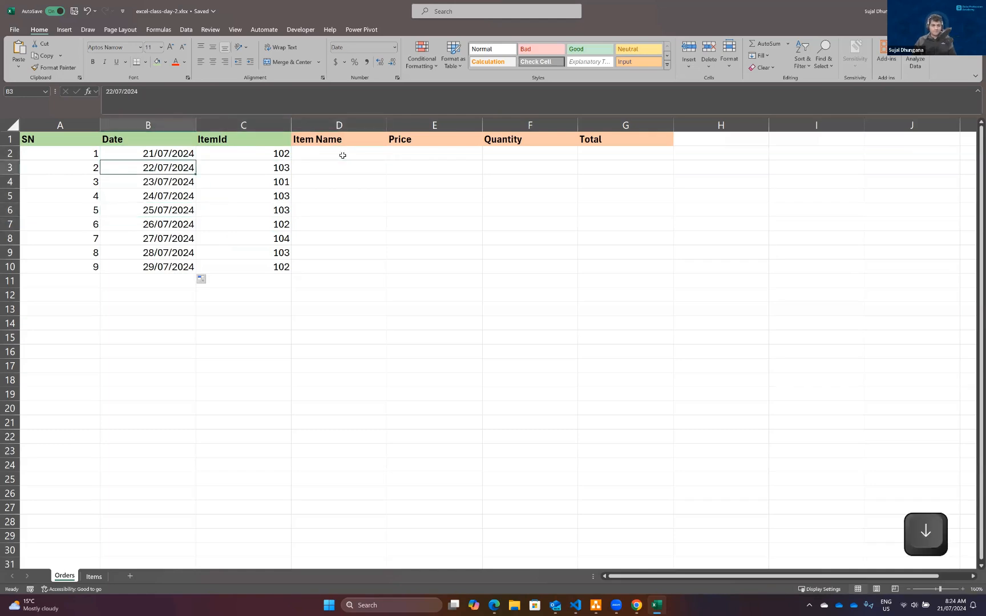
{"action": "key", "text": "Down"}
{"action": "key", "text": "Up"}
{"action": "key", "text": "shift+Down"}
{"action": "key", "text": "shift+Down"}
{"action": "key", "text": "shift+Down"}
{"action": "key", "text": "shift+Down"}
{"action": "key", "text": "shift+Down"}
{"action": "key", "text": "shift+Down"}
{"action": "key", "text": "shift+Down"}
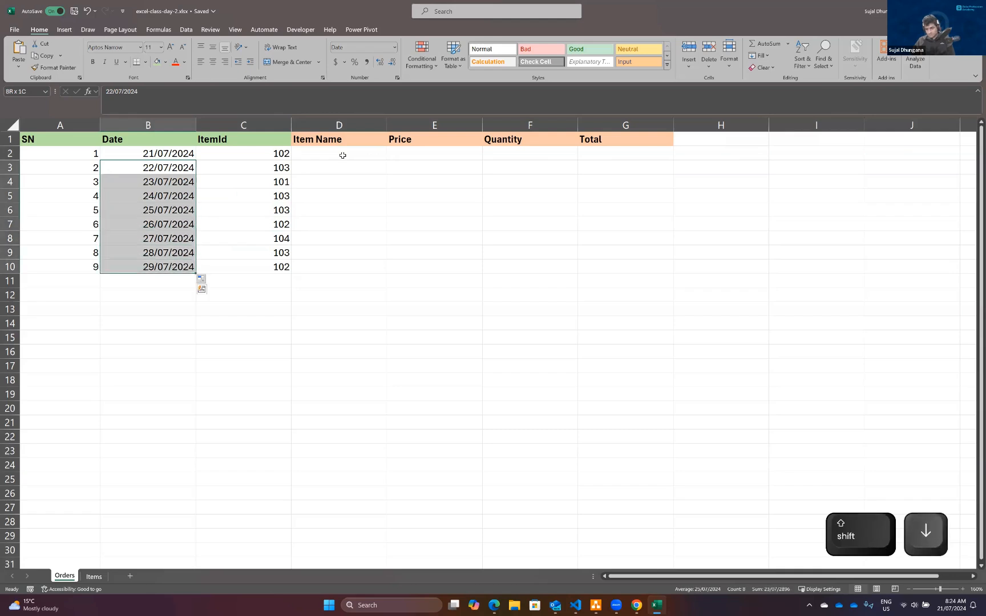
Change the date in cell B2 to 21/06/2024 and refill the daily series from it down to cell B10.
{"action": "key", "text": "Up"}
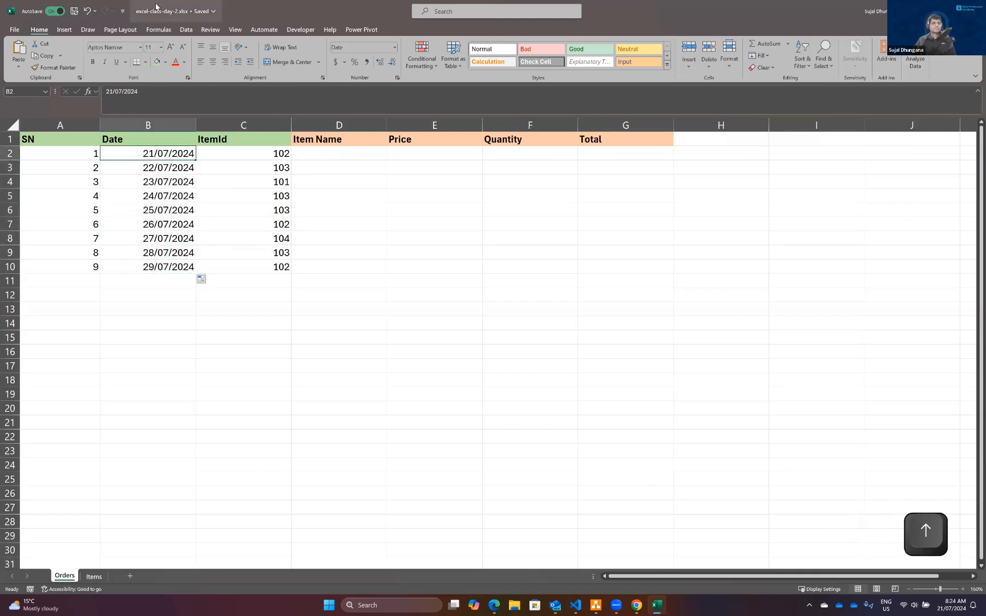
{"action": "left_click", "coordinate": [118, 89]}
{"action": "key", "text": "Right"}
{"action": "key", "text": "BackSpace"}
{"action": "type", "text": "6"}
{"action": "key", "text": "Return"}
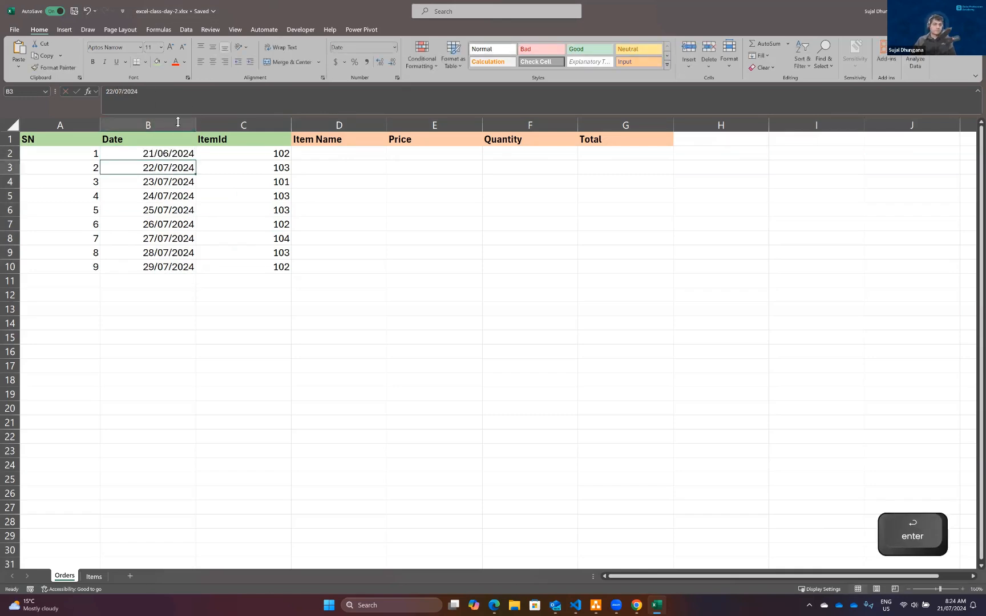
{"action": "left_click", "coordinate": [172, 154]}
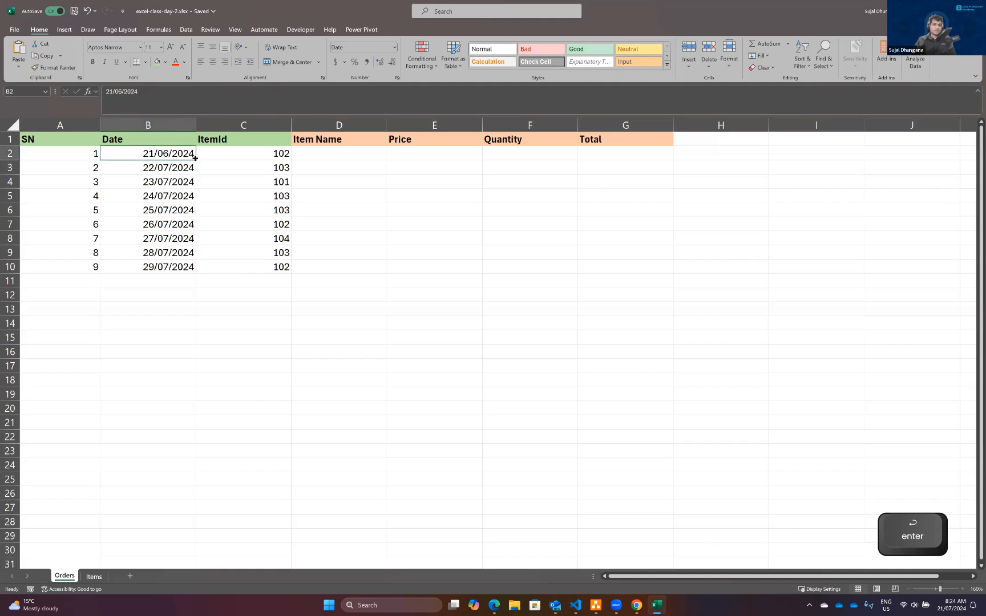
{"action": "left_click_drag", "start_coordinate": [194, 158], "coordinate": [200, 277]}
{"action": "left_click", "coordinate": [260, 154]}
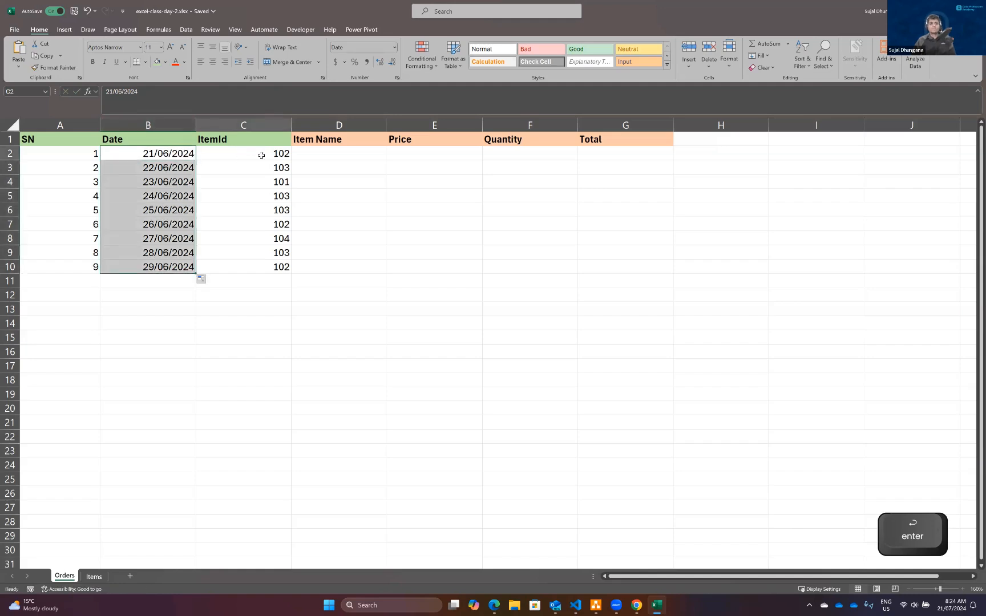
{"action": "left_click", "coordinate": [337, 153]}
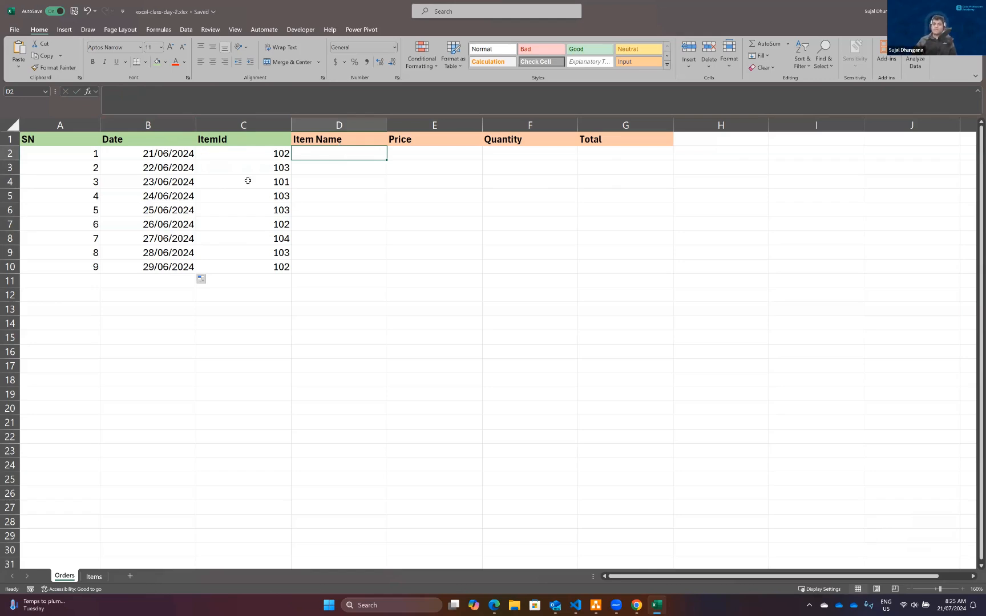
{"action": "left_click", "coordinate": [266, 126]}
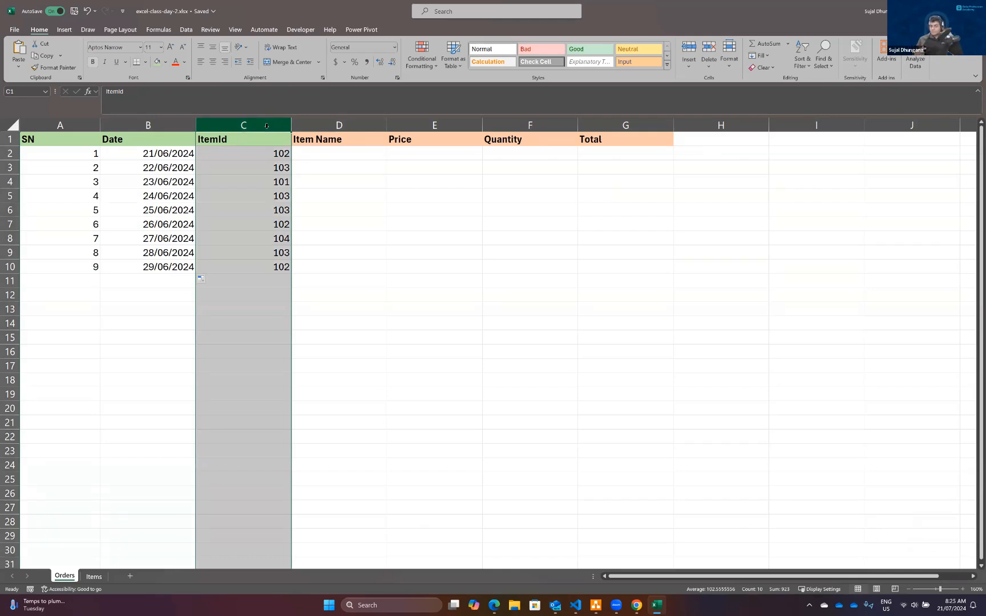
{"action": "left_click", "coordinate": [237, 153]}
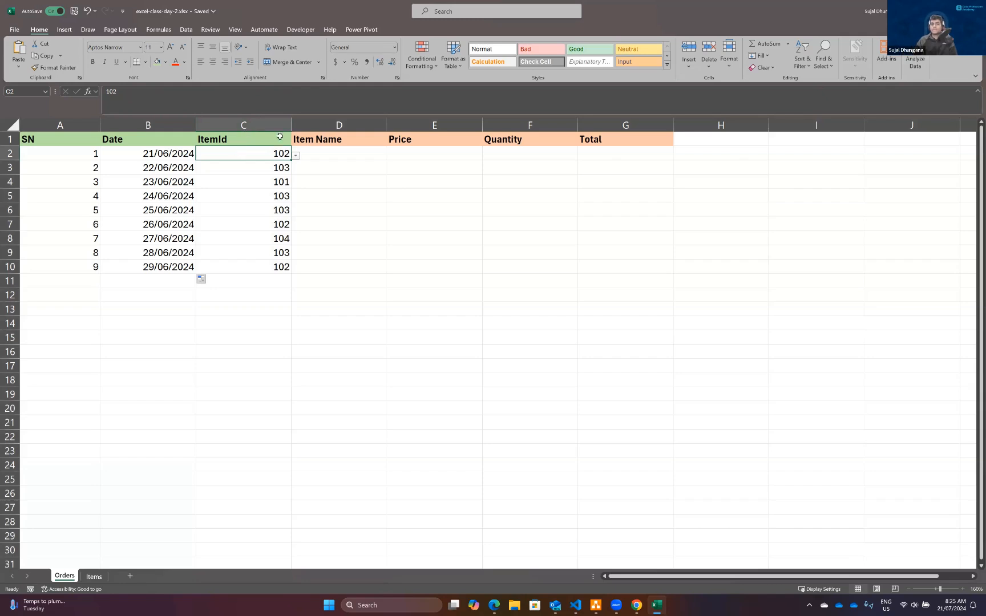
Start a VLOOKUP formula in cell D2 with C2 as the lookup value and Items!A2:D6 as the table array.
{"action": "left_click", "coordinate": [335, 154]}
{"action": "type", "text": "=VLO"}
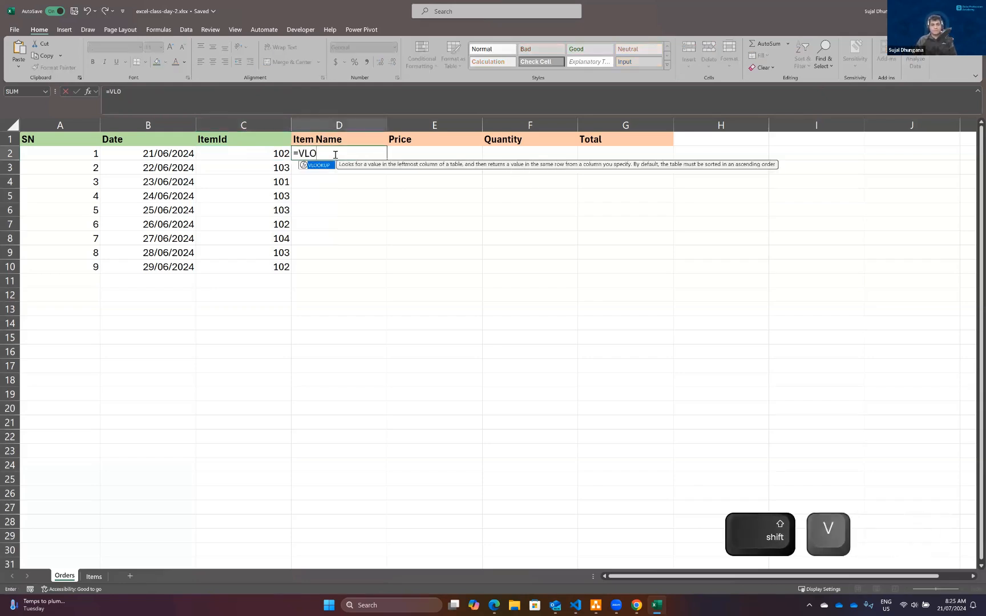
{"action": "key", "text": "Tab"}
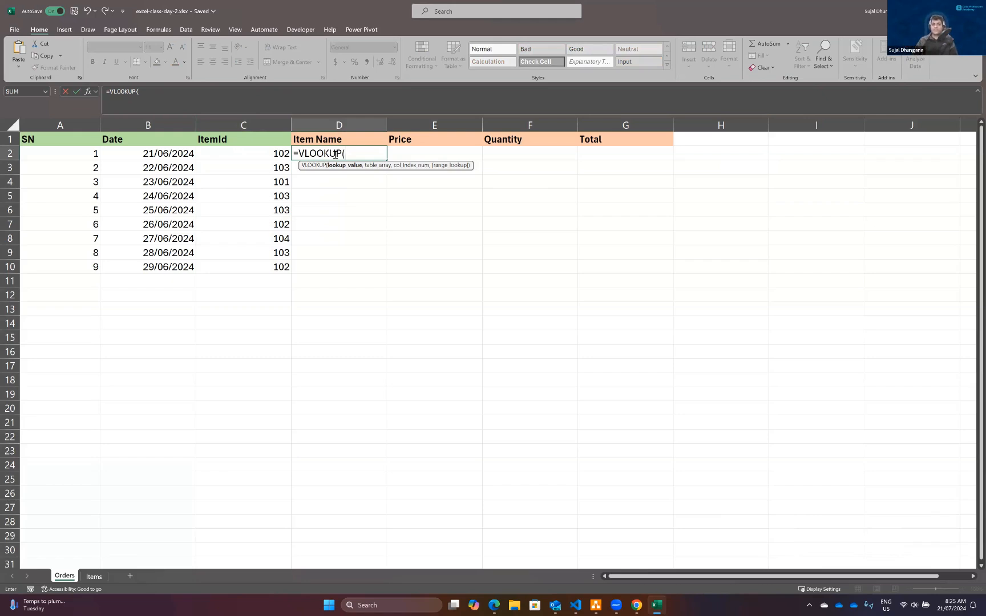
{"action": "left_click", "coordinate": [264, 156]}
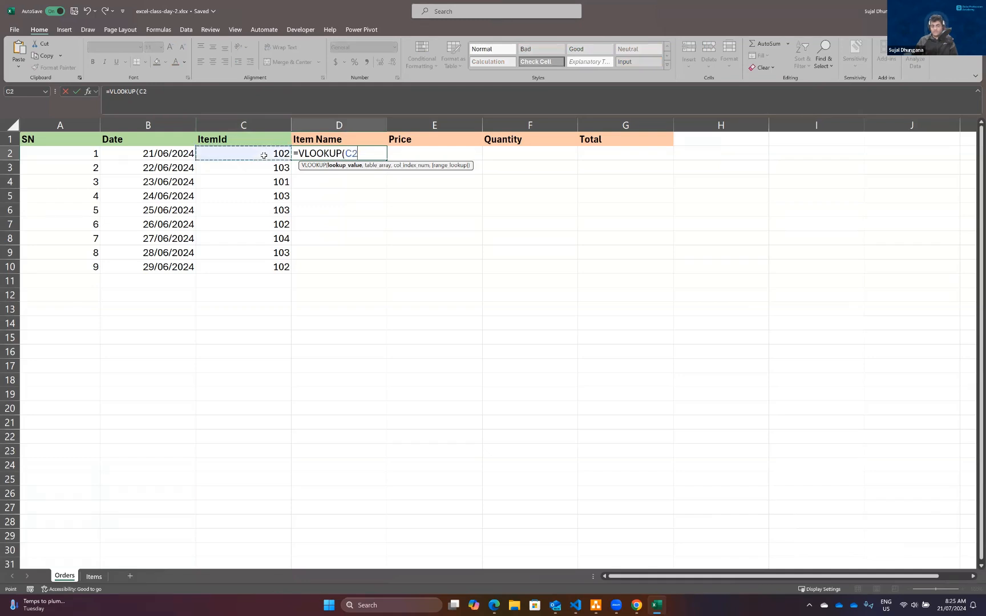
{"action": "type", "text": ","}
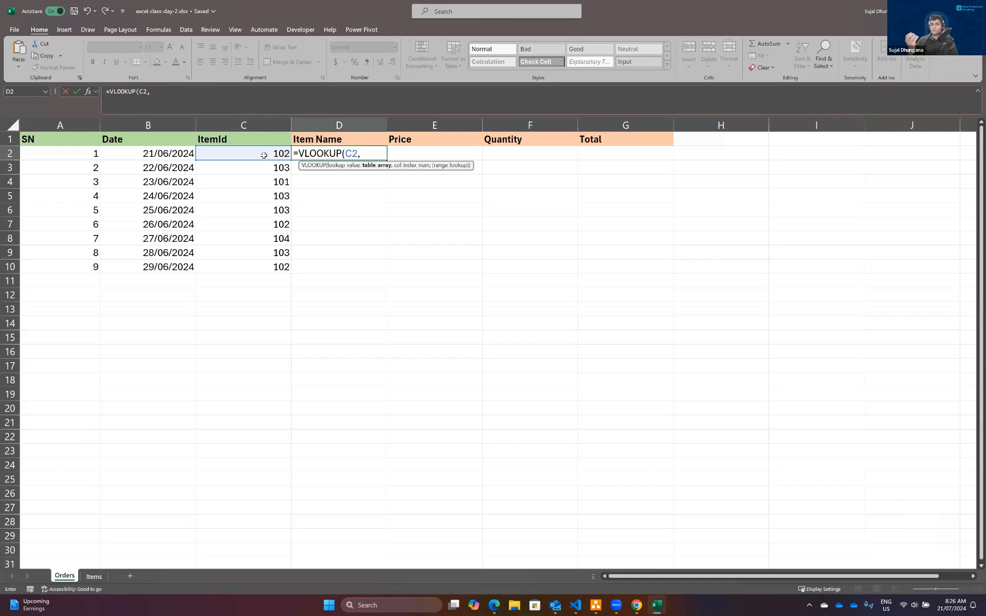
{"action": "left_click", "coordinate": [95, 576]}
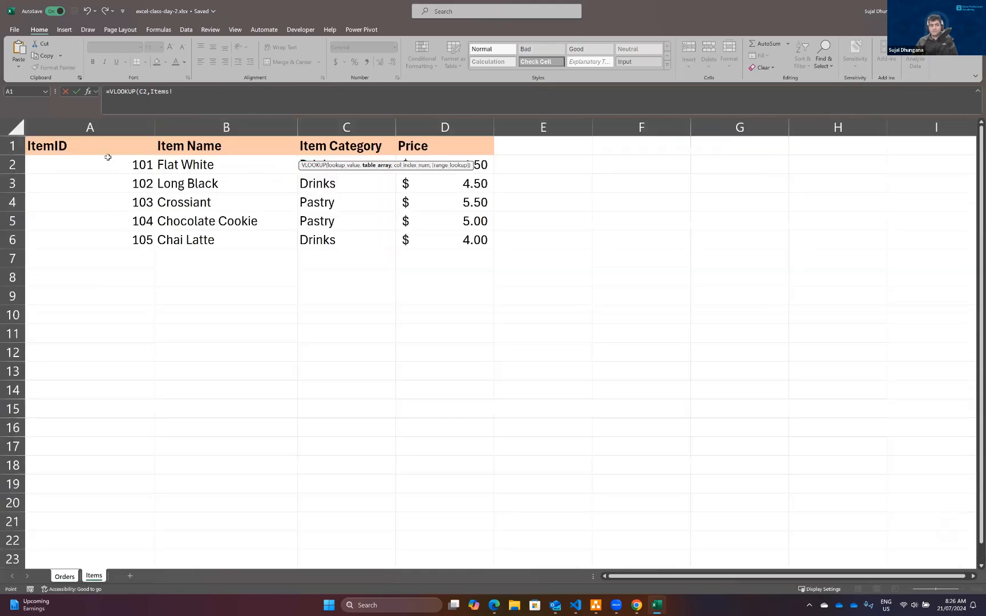
{"action": "left_click_drag", "start_coordinate": [101, 164], "coordinate": [443, 236]}
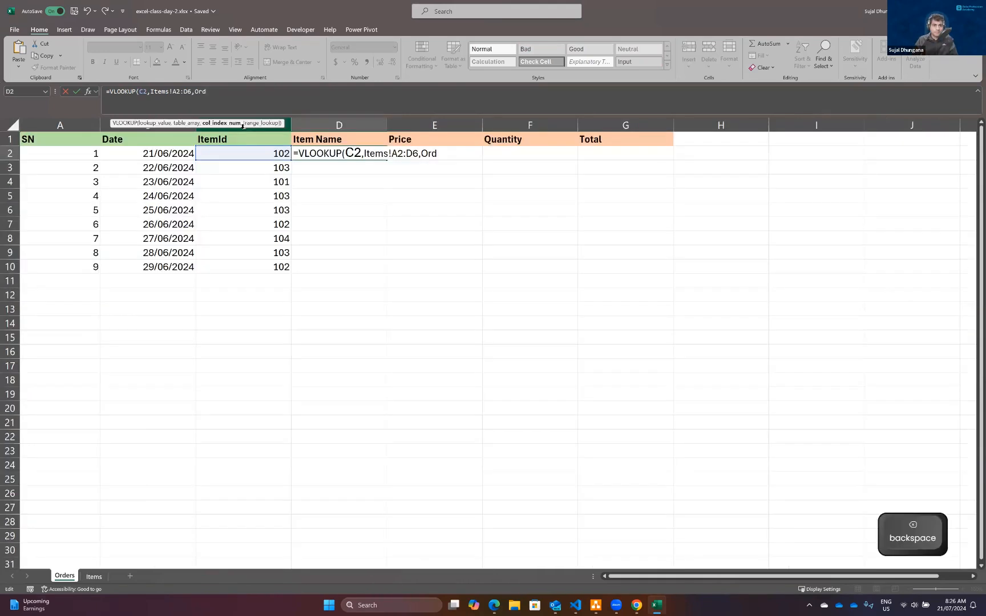
Remove the stray sheet references after the Items!A2:D6 table array in the D2 formula.
{"action": "key", "text": "BackSpace"}
{"action": "key", "text": "BackSpace"}
{"action": "key", "text": "BackSpace"}
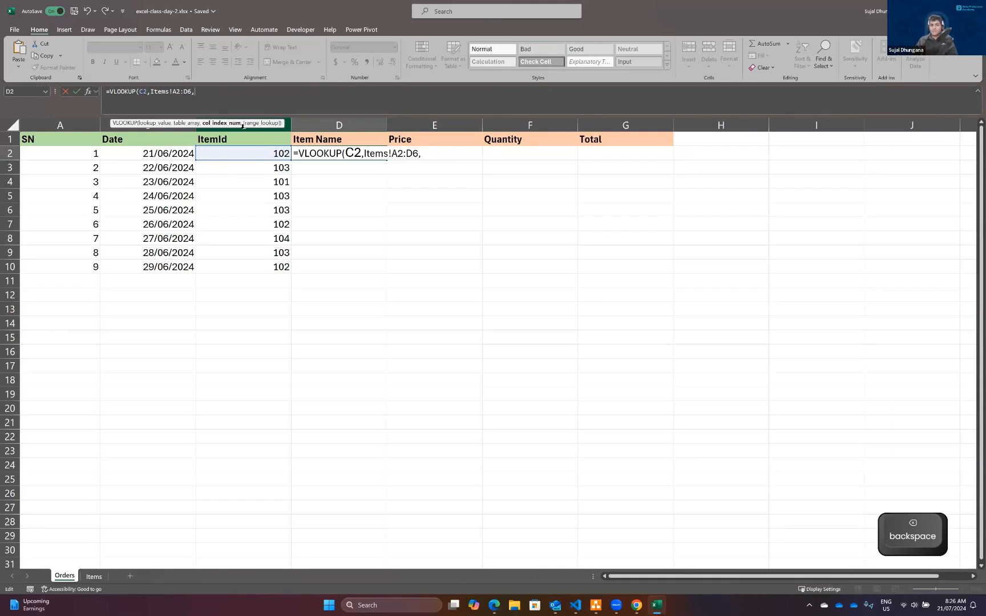
{"action": "left_click", "coordinate": [94, 576]}
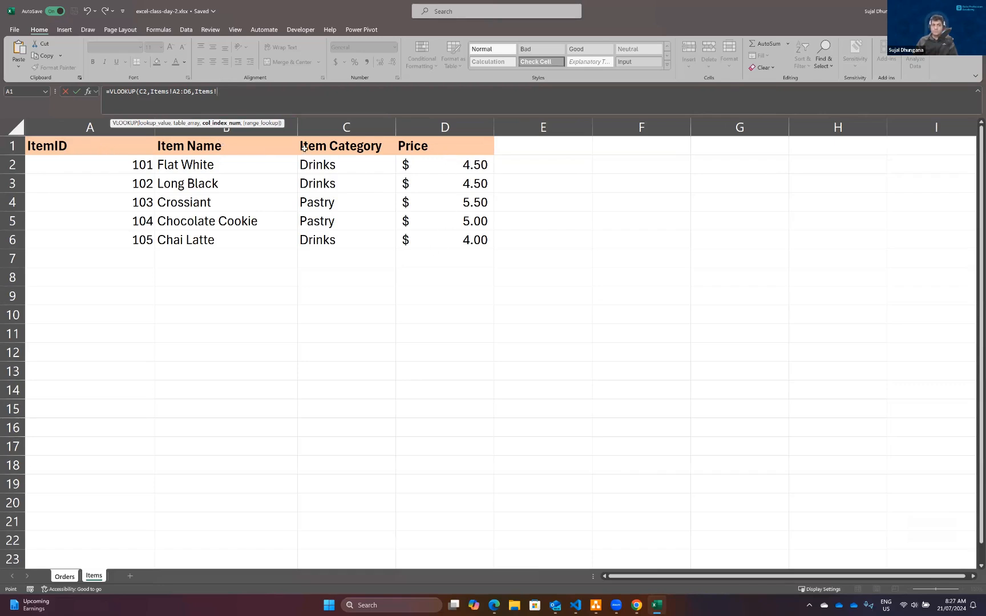
{"action": "left_click", "coordinate": [230, 89]}
{"action": "key", "text": "BackSpace"}
{"action": "key", "text": "BackSpace"}
{"action": "key", "text": "BackSpace"}
{"action": "key", "text": "BackSpace"}
{"action": "key", "text": "BackSpace"}
{"action": "key", "text": "BackSpace"}
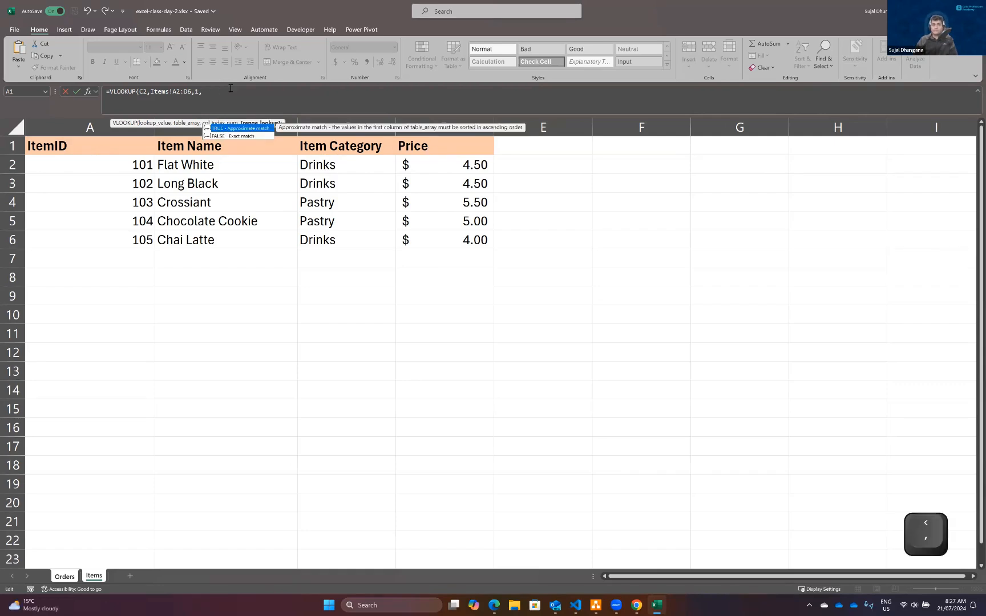
Complete the D2 VLOOKUP with column index 2 and FALSE for an exact match.
{"action": "type", "text": "1"}
{"action": "type", "text": "2"}
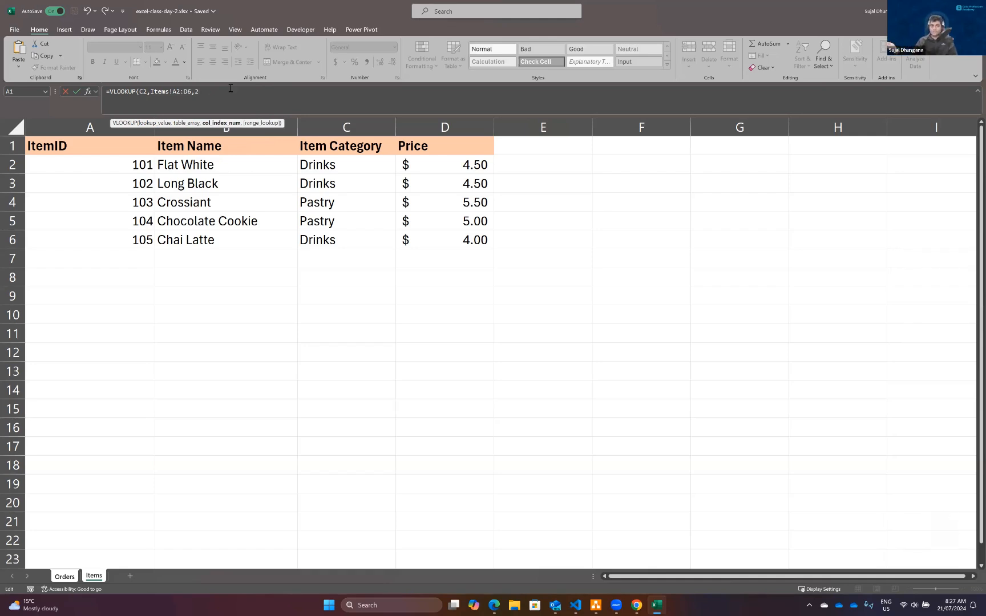
{"action": "type", "text": ","}
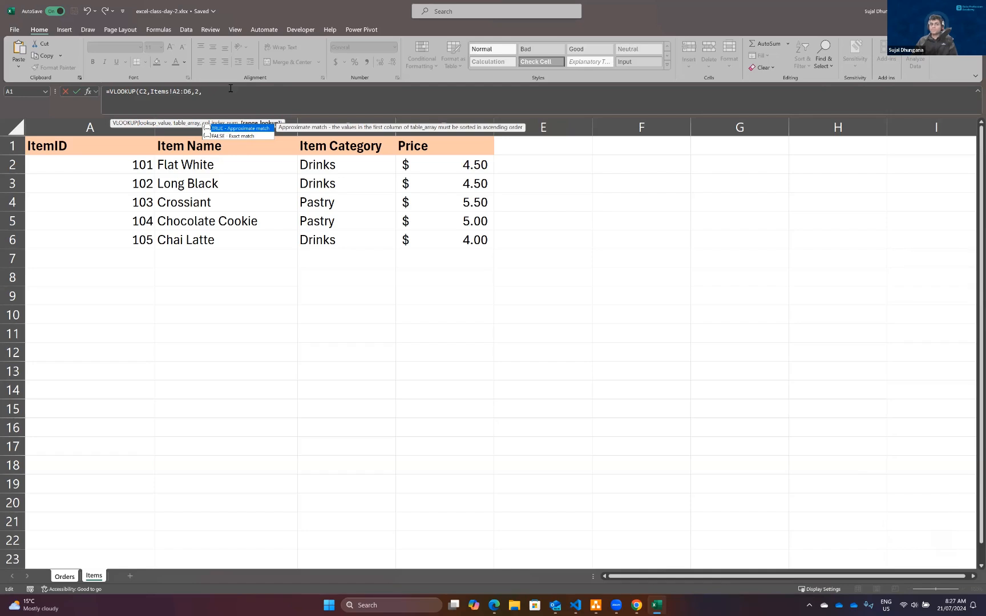
{"action": "type", "text": "F"}
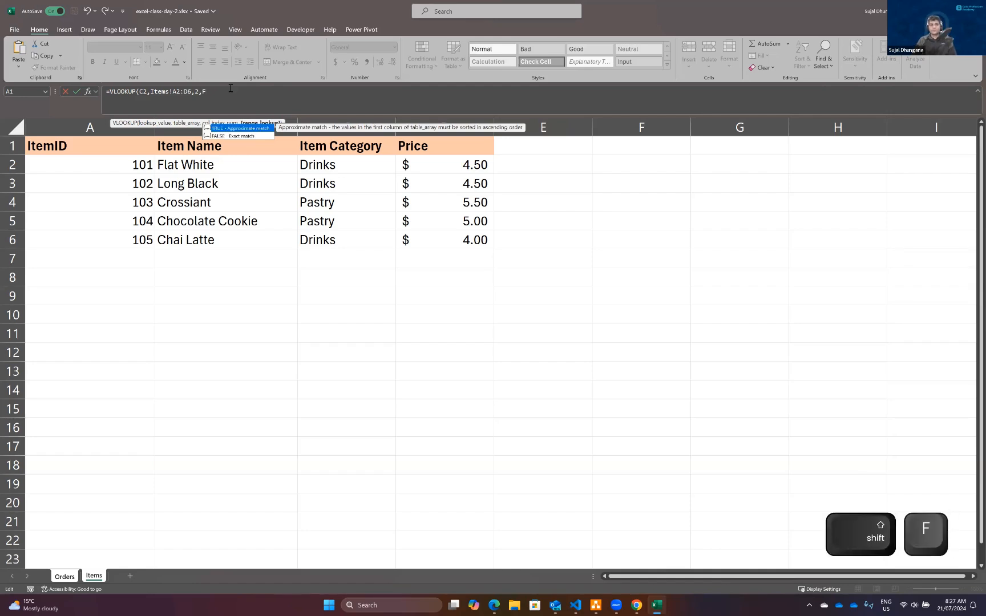
{"action": "type", "text": "ALS"}
{"action": "key", "text": "Tab"}
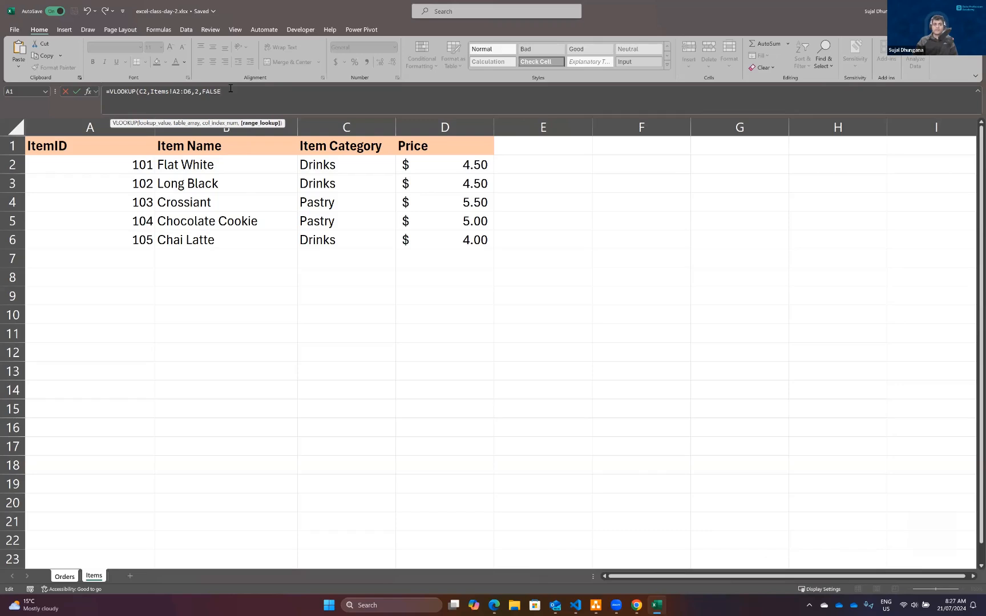
{"action": "type", "text": ")"}
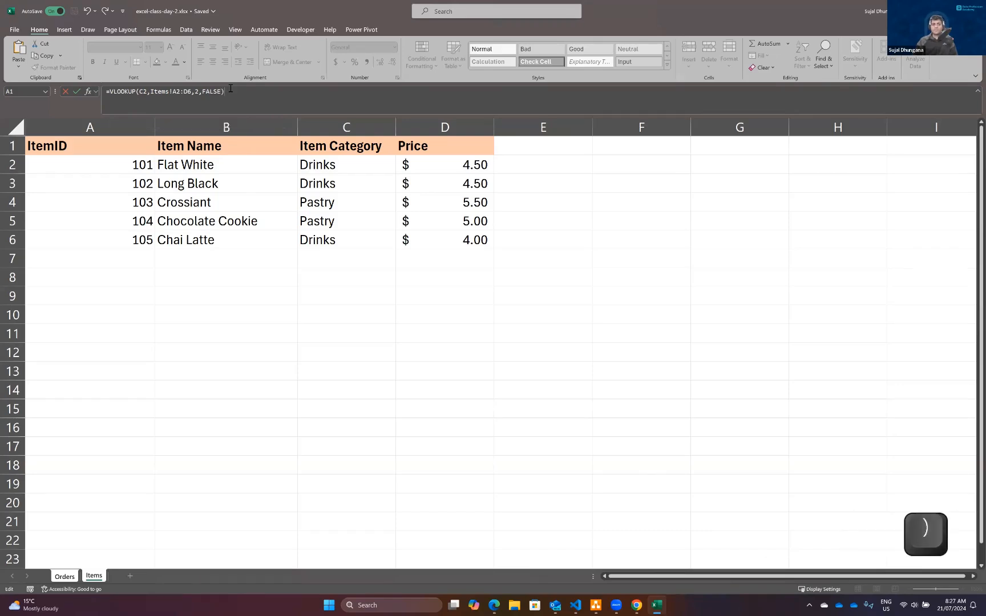
{"action": "key", "text": "Return"}
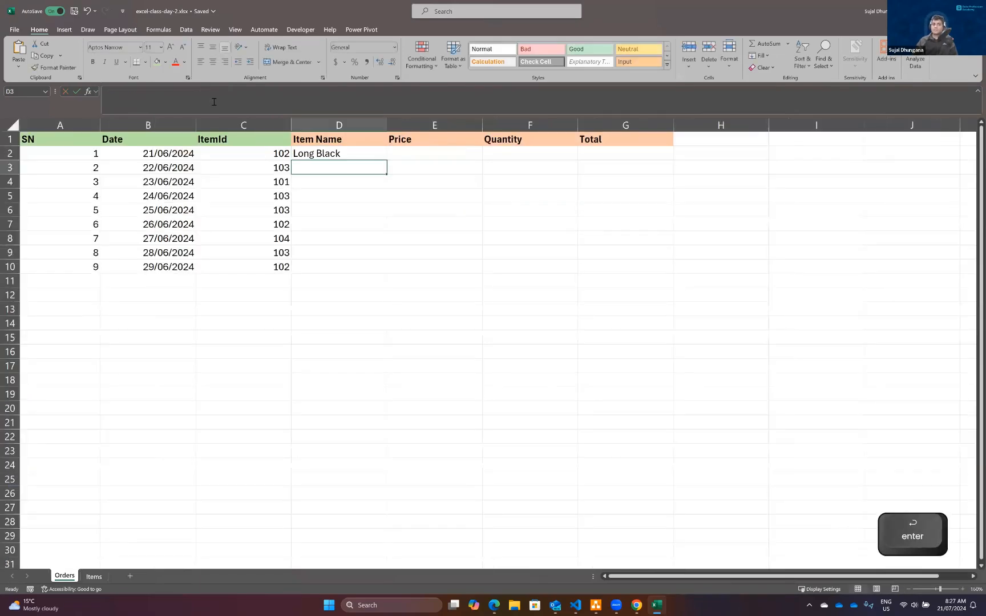
Review the D2 lookup formula and compare its result with the matching row on the Items sheet.
{"action": "left_click", "coordinate": [317, 155]}
{"action": "left_click", "coordinate": [247, 90]}
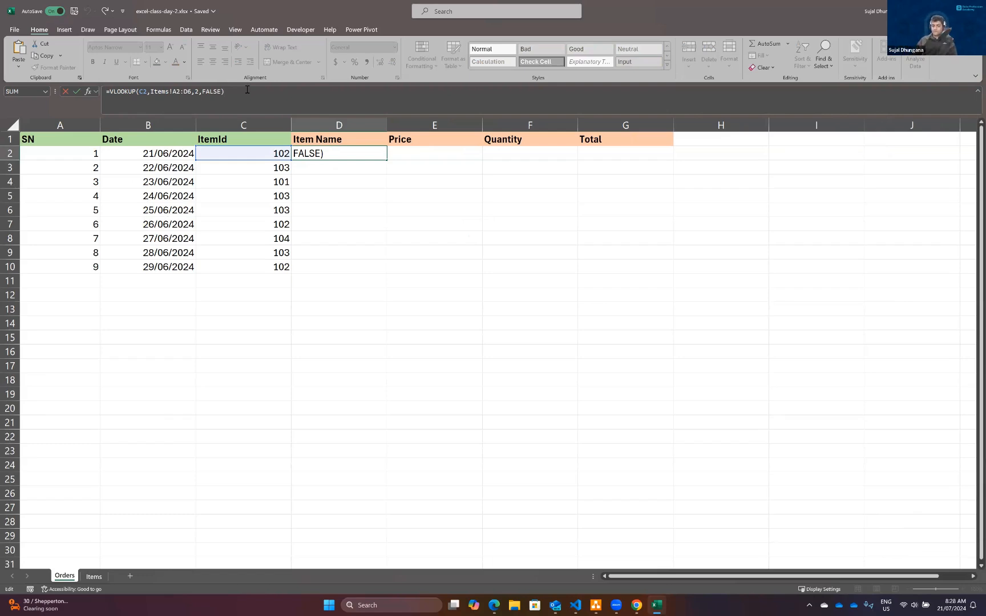
{"action": "key", "text": "Return"}
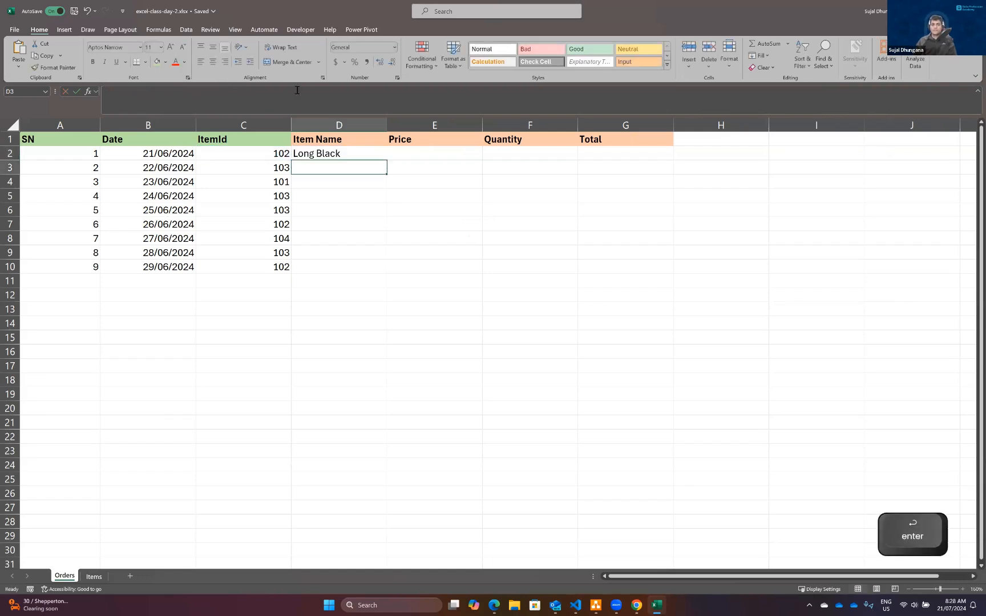
{"action": "double_click", "coordinate": [329, 154]}
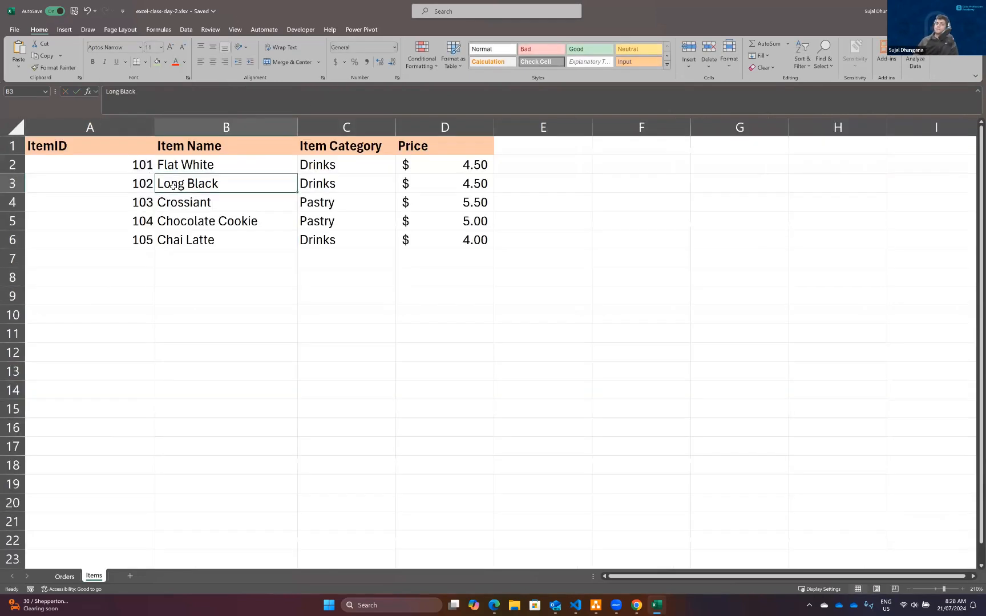
{"action": "left_click", "coordinate": [64, 576]}
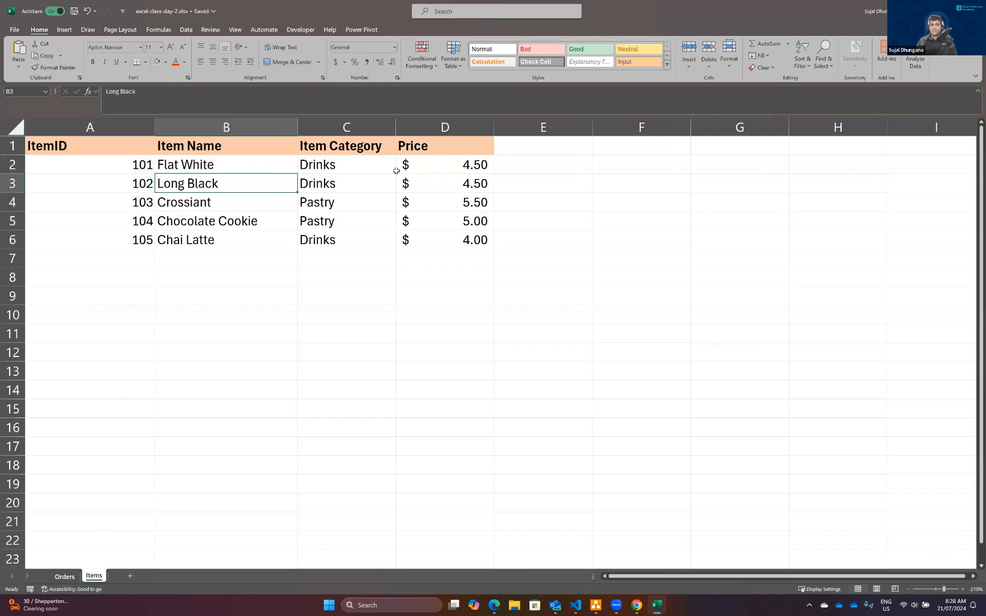
Fill the D2 formula down to D10 and compare the copied table range in D3 with the Items sheet.
{"action": "left_click_drag", "start_coordinate": [387, 161], "coordinate": [370, 263]}
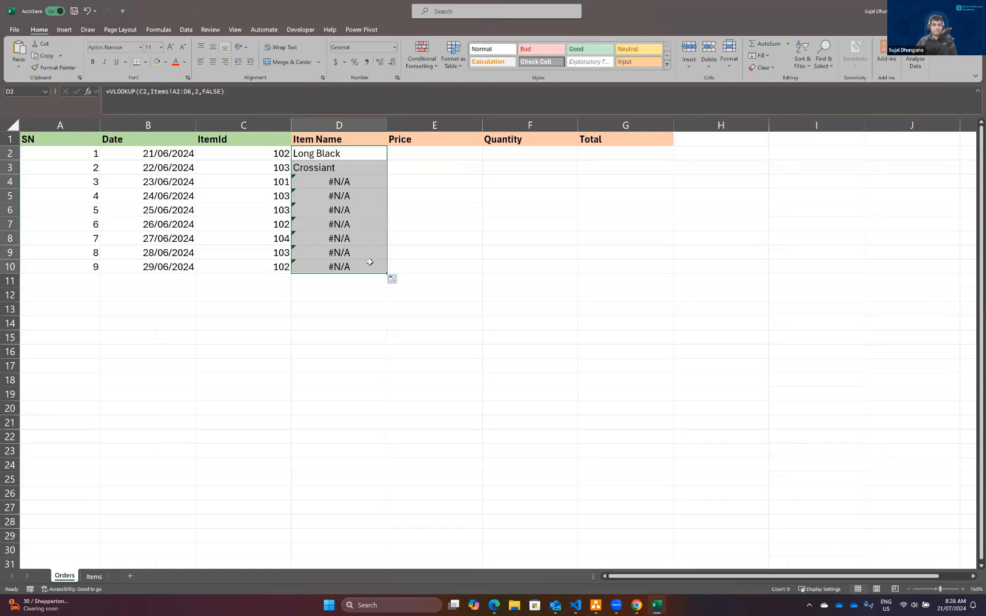
{"action": "key", "text": "Up"}
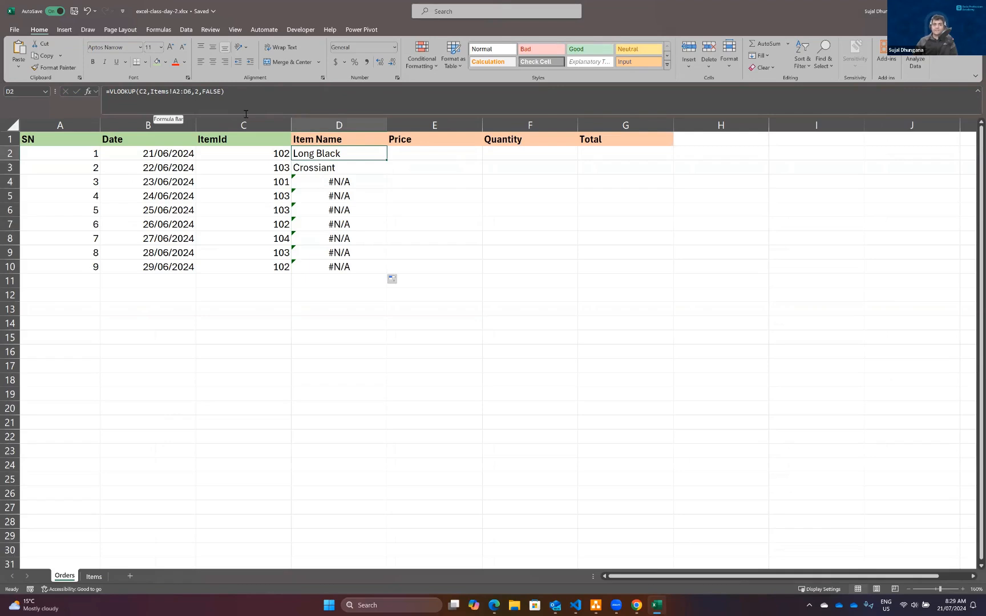
{"action": "key", "text": "Down"}
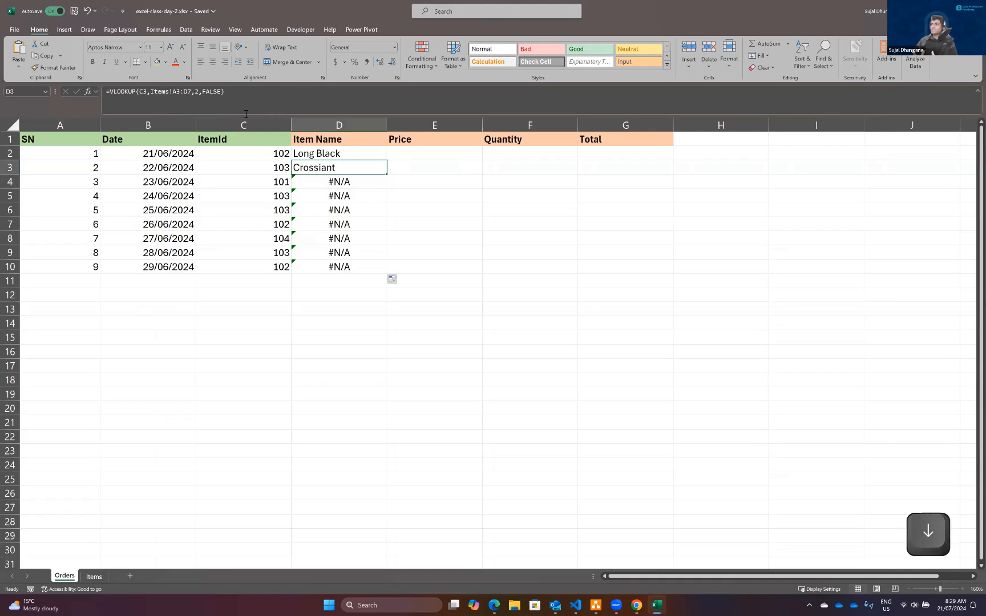
{"action": "left_click", "coordinate": [91, 577]}
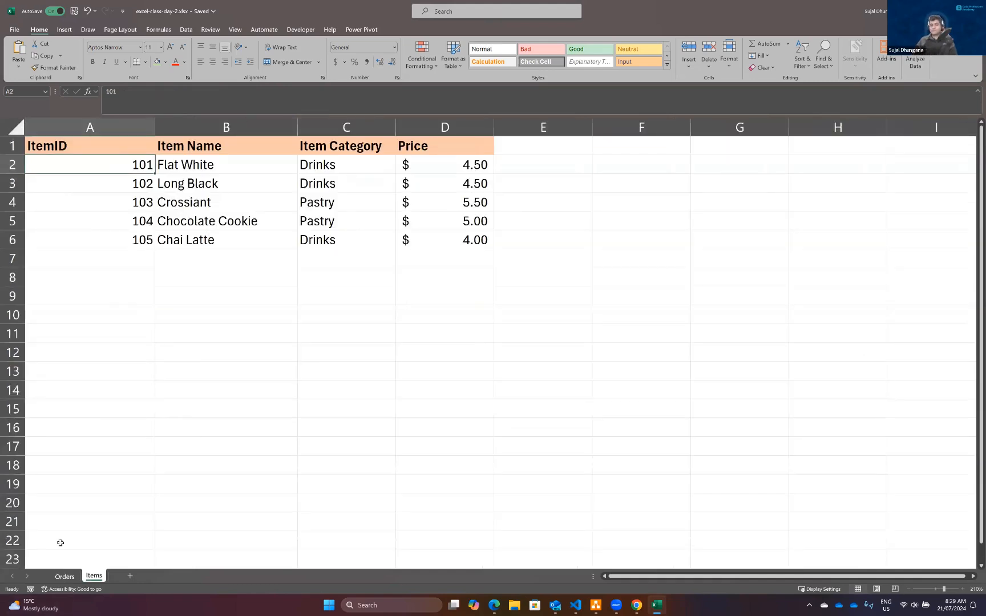
Make the table array in the Orders sheet's D2 formula absolute as Items!$A$2:$D$6.
{"action": "left_click", "coordinate": [65, 577]}
{"action": "left_click", "coordinate": [336, 153]}
{"action": "key", "text": "F2"}
{"action": "key", "text": "F4"}
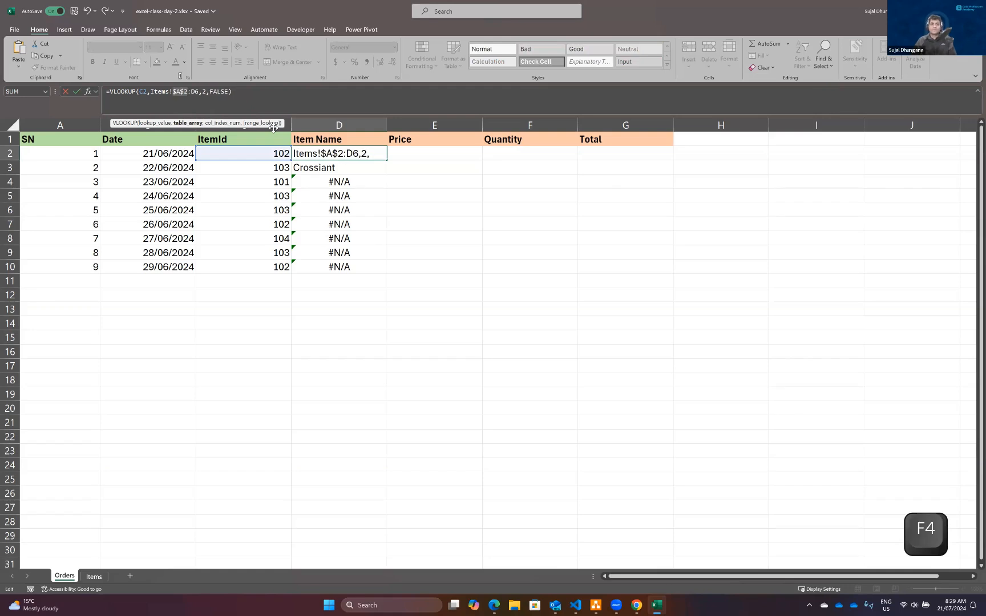
{"action": "key", "text": "Right"}
{"action": "key", "text": "Right"}
{"action": "key", "text": "F4"}
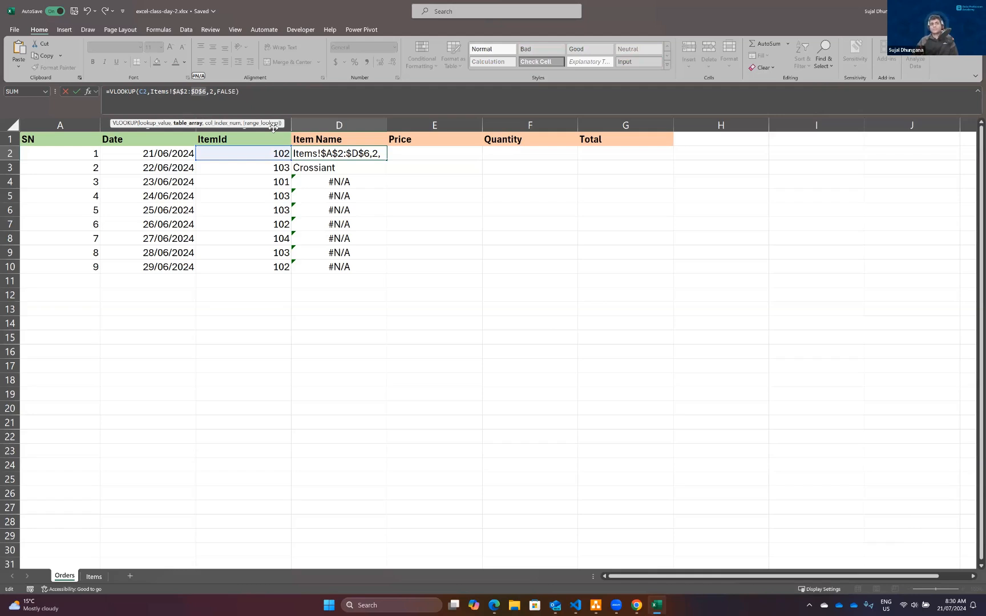
{"action": "left_click", "coordinate": [260, 93]}
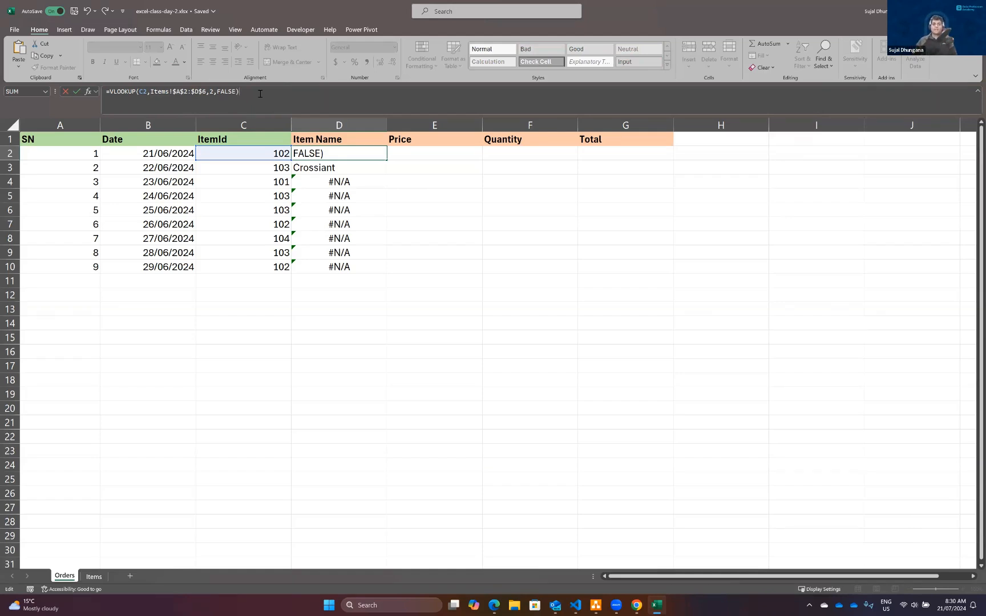
{"action": "key", "text": "Return"}
Fill the Item Name formula from D2 down to D10 and check the formula in the last row.
{"action": "left_click", "coordinate": [352, 151]}
{"action": "double_click", "coordinate": [387, 160]}
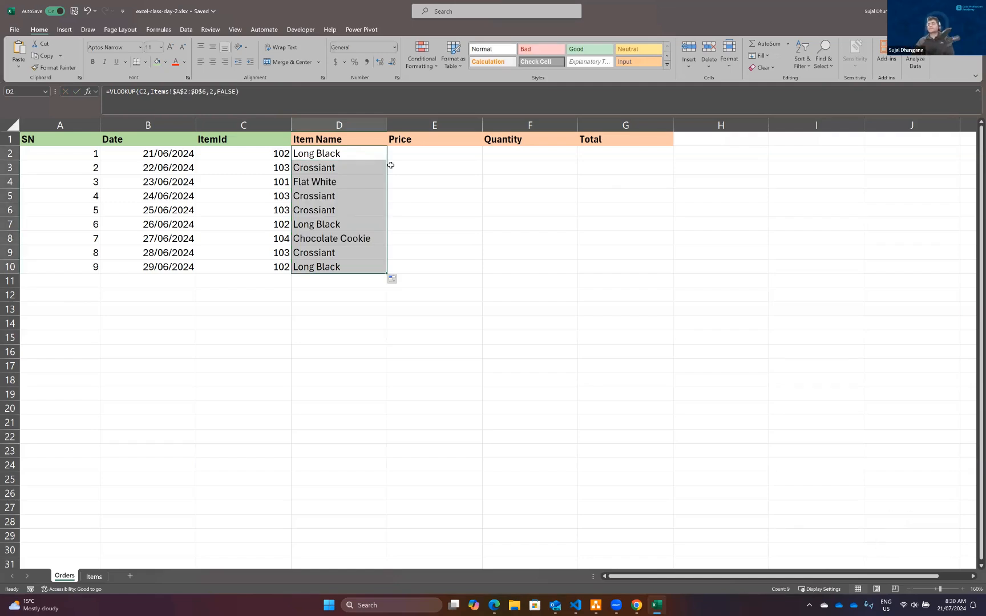
{"action": "left_click", "coordinate": [323, 270]}
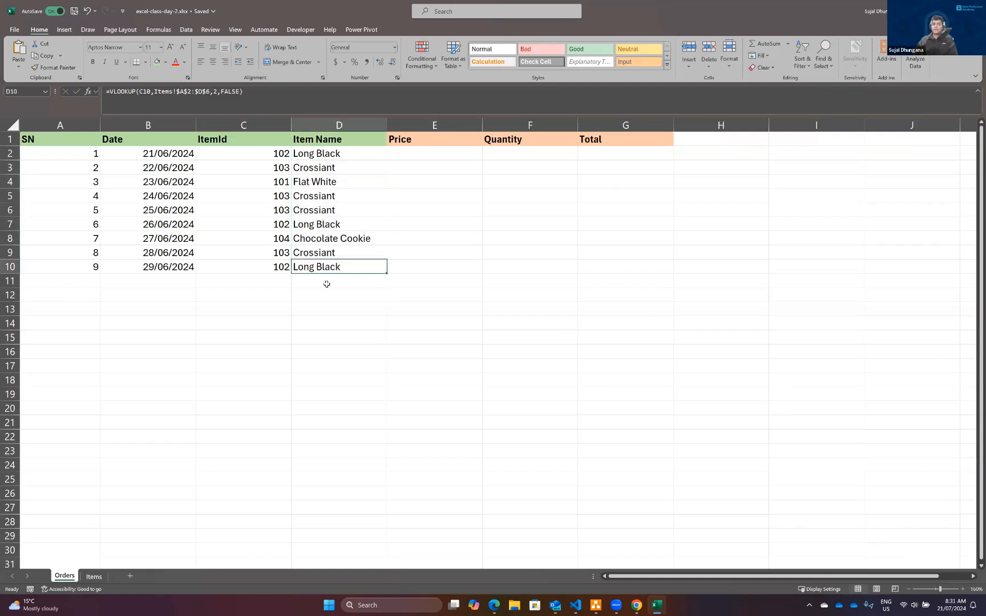
{"action": "left_click", "coordinate": [345, 154]}
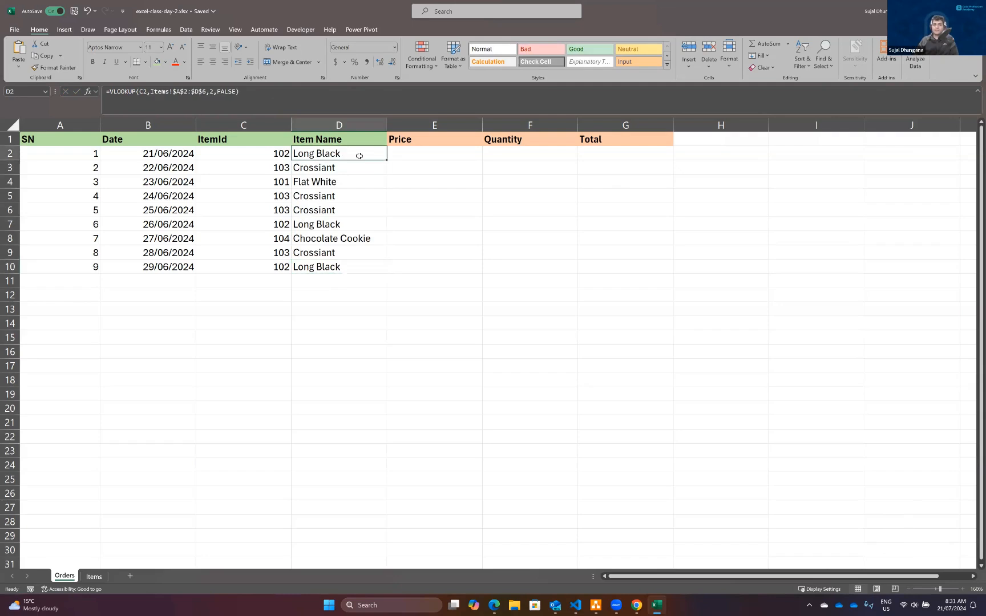
Copy the VLOOKUP formula text from D2 into the first Price cell, E2, keeping its cell references as written.
{"action": "left_click", "coordinate": [414, 155]}
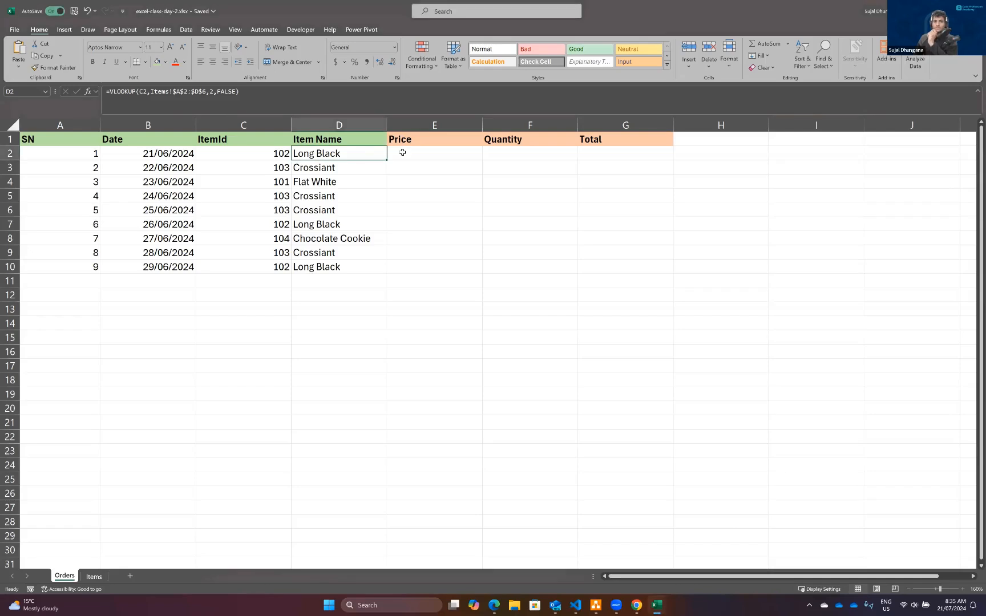
{"action": "left_click", "coordinate": [404, 154]}
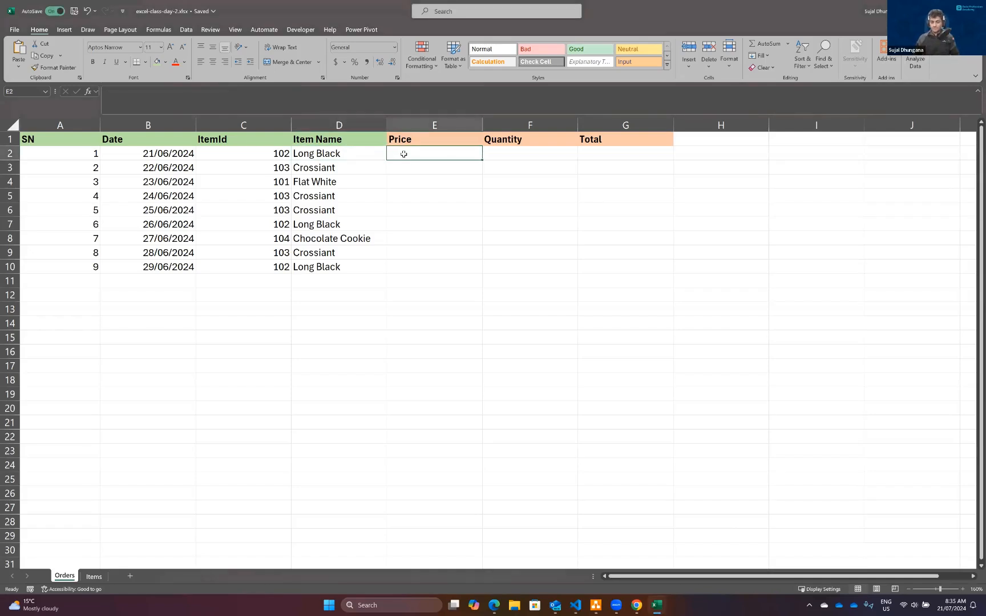
{"action": "left_click", "coordinate": [344, 154]}
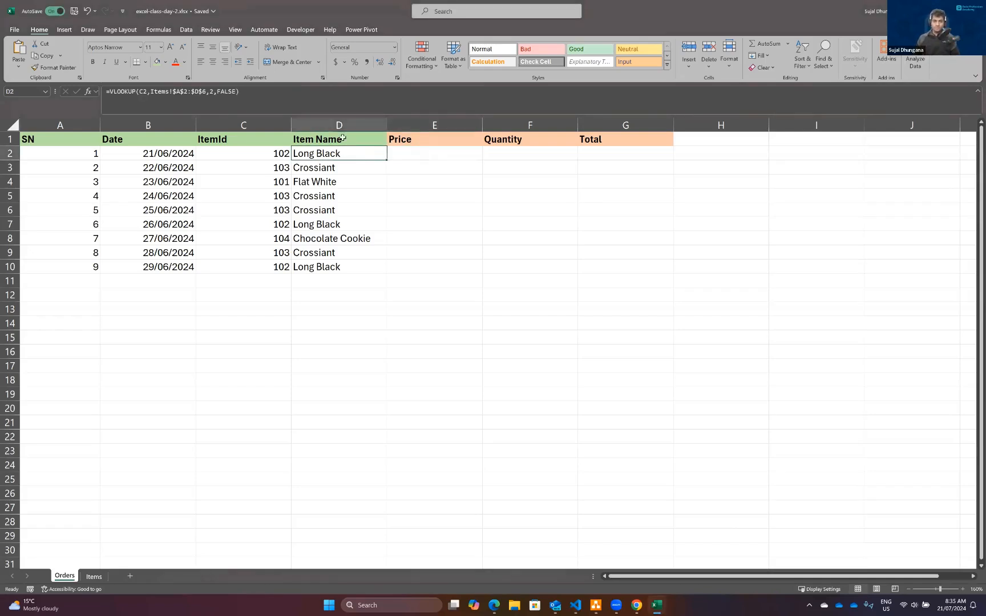
{"action": "left_click", "coordinate": [276, 94]}
{"action": "key", "text": "ctrl+a"}
{"action": "key", "text": "ctrl+c"}
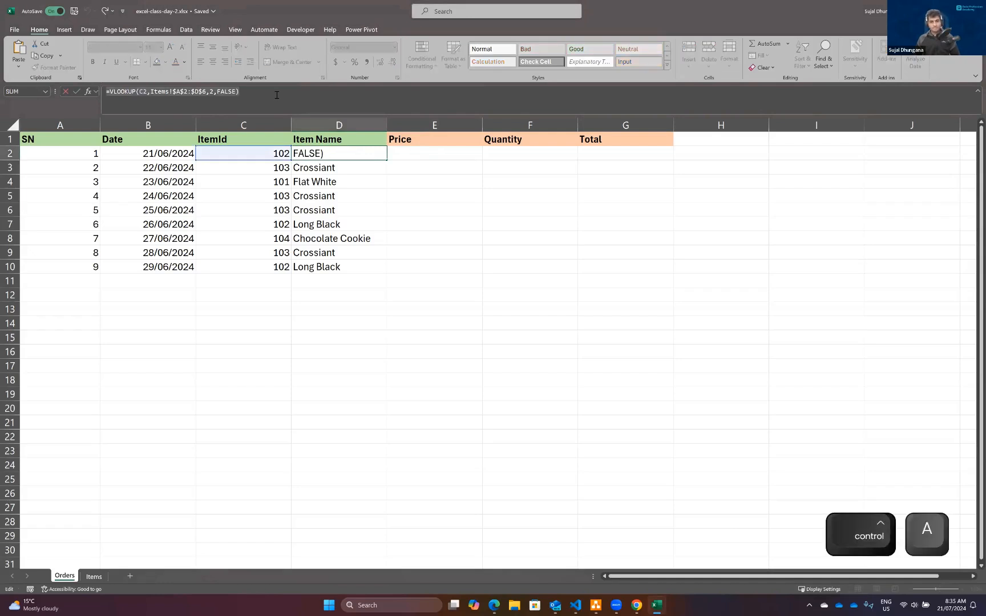
{"action": "key", "text": "Escape"}
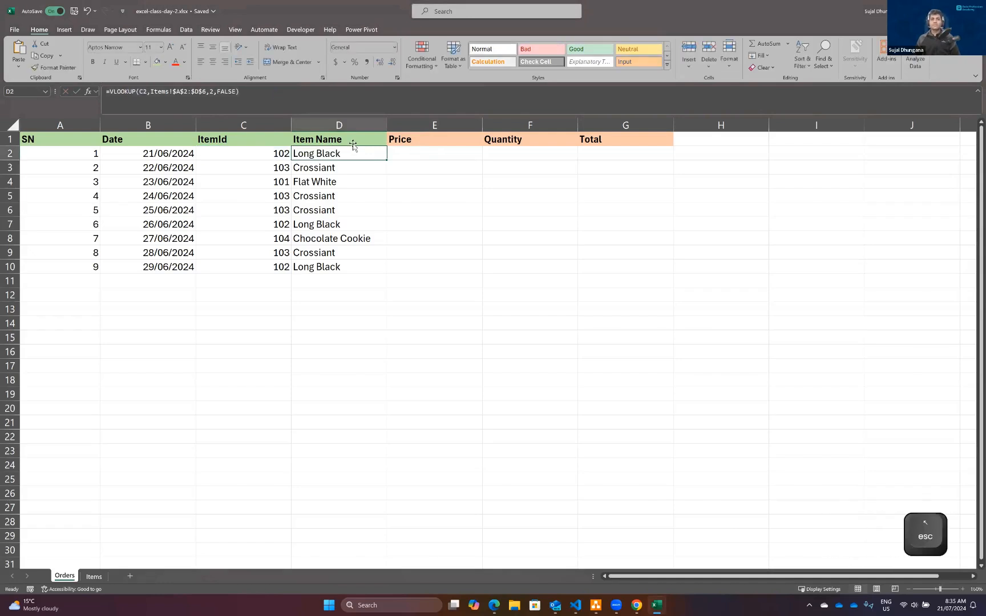
{"action": "left_click", "coordinate": [424, 151]}
{"action": "left_click", "coordinate": [351, 97]}
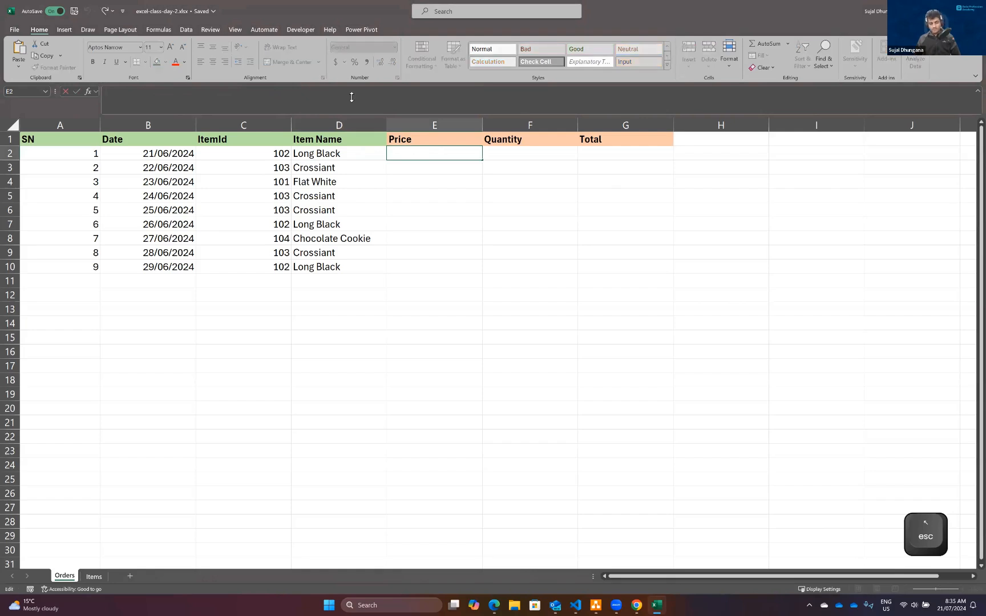
{"action": "key", "text": "ctrl+v"}
Set the column index in E2's lookup to 4, giving =VLOOKUP(C2,Items!$A$2:$D$6,4,FALSE).
{"action": "key", "text": "Left"}
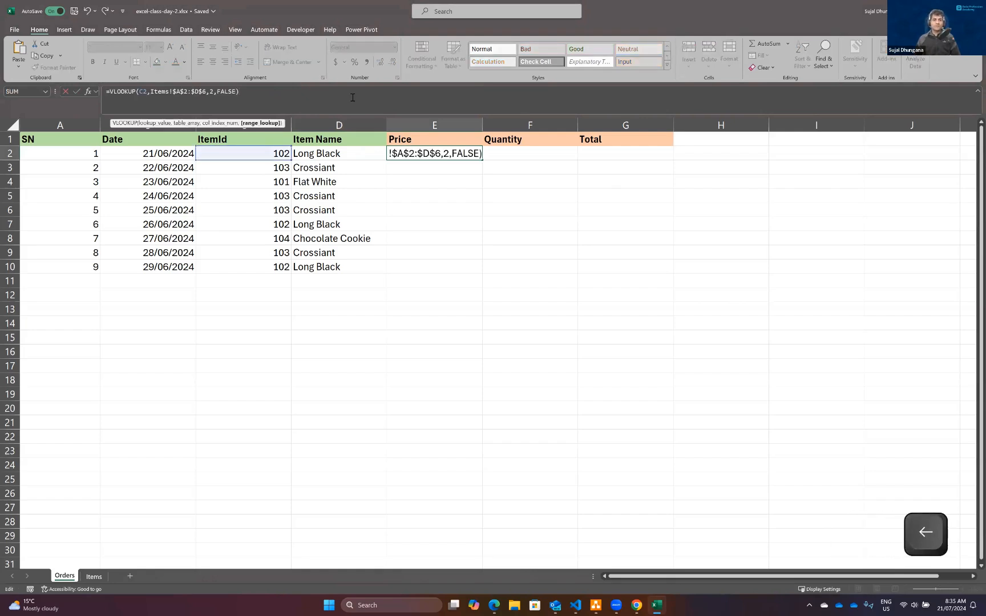
{"action": "key", "text": "Left"}
{"action": "key", "text": "Left"}
{"action": "key", "text": "Left"}
{"action": "key", "text": "Left"}
{"action": "key", "text": "Left"}
{"action": "key", "text": "Left"}
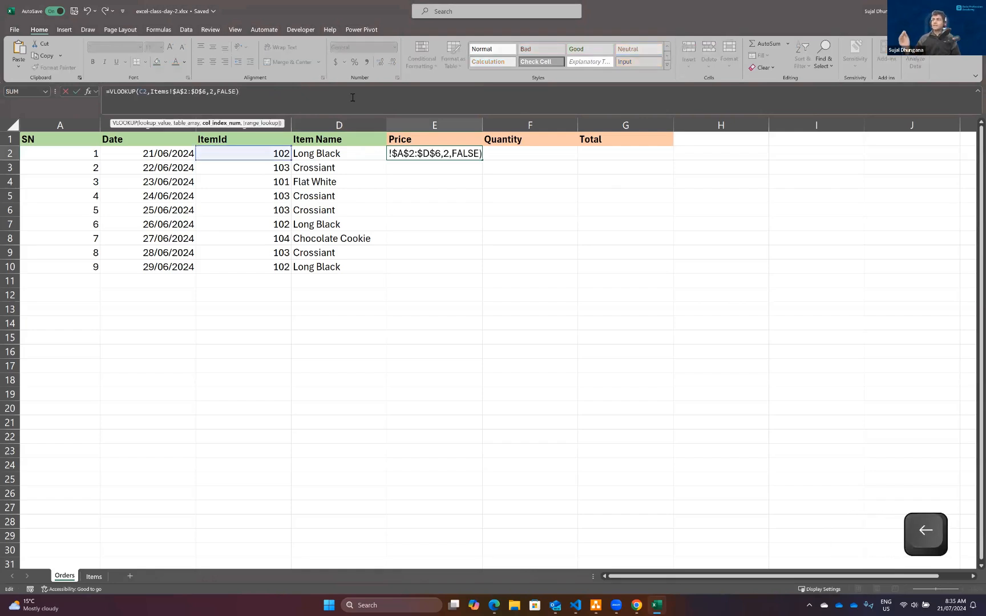
{"action": "key", "text": "BackSpace"}
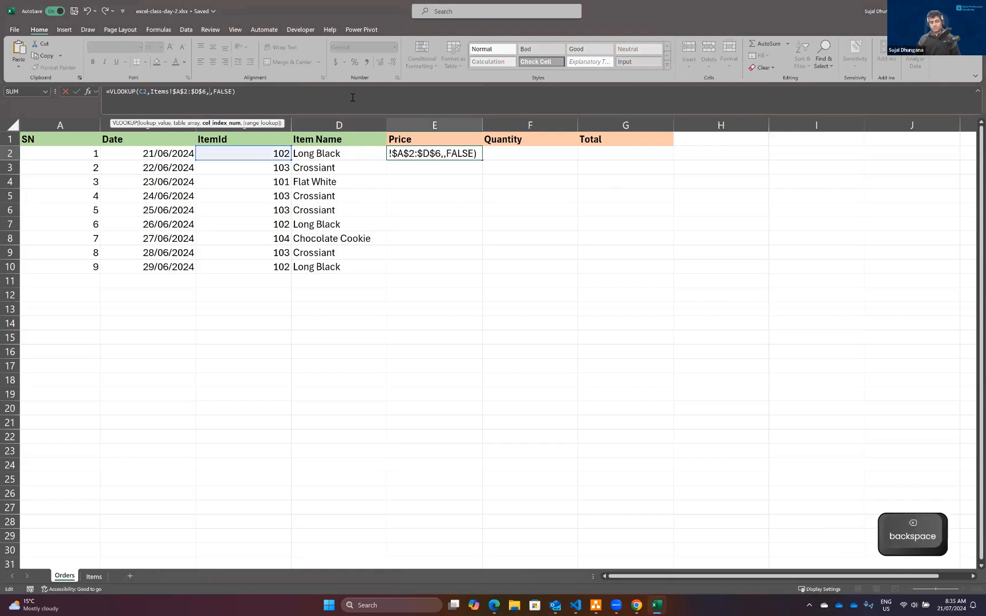
{"action": "type", "text": "4"}
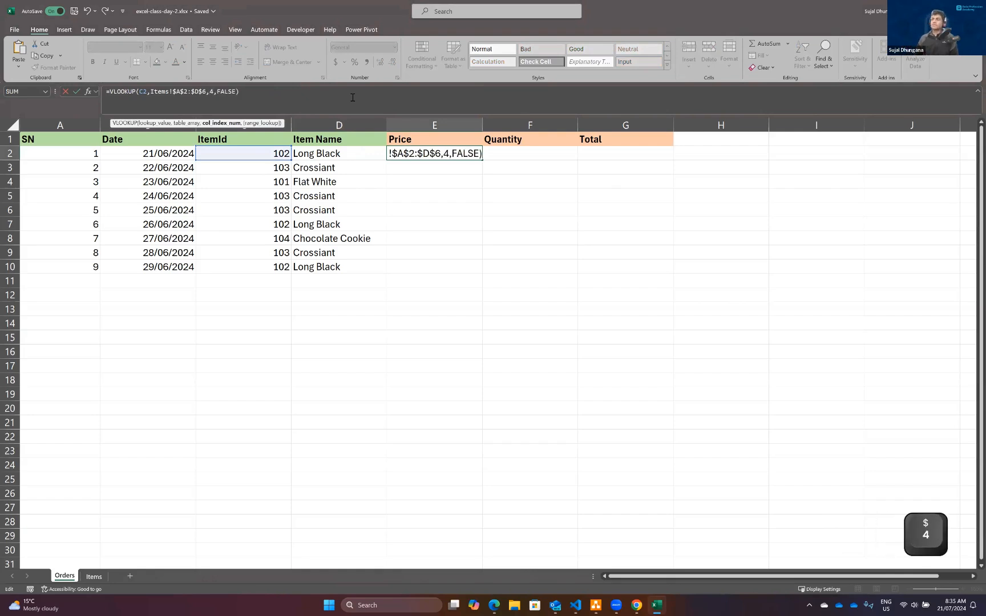
{"action": "left_click", "coordinate": [300, 93]}
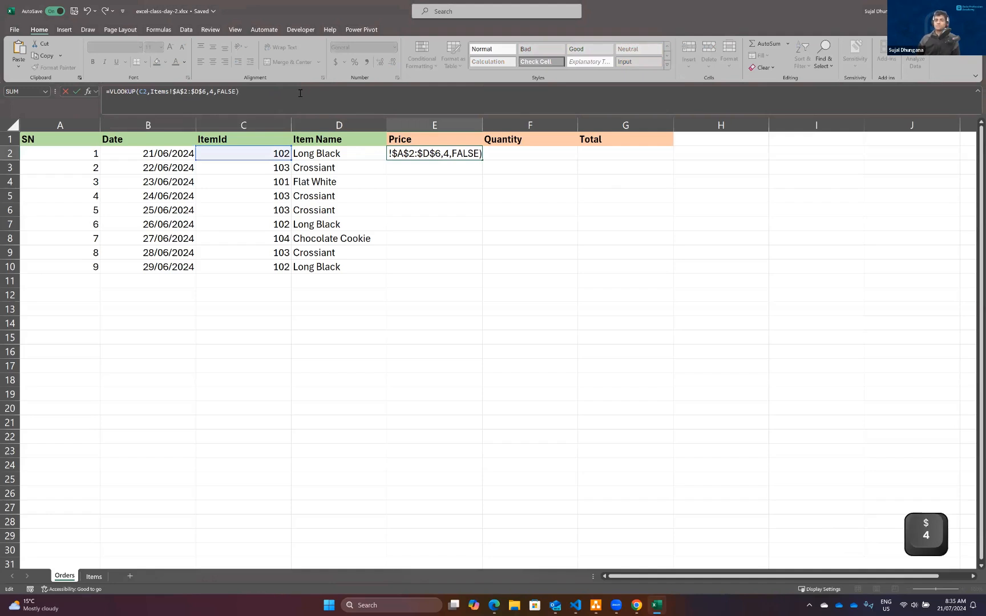
{"action": "key", "text": "Return"}
Fill the Price formula from E2 down to E10, compare it with the Items sheet, and apply the dollar Accounting format.
{"action": "left_click", "coordinate": [403, 159]}
{"action": "double_click", "coordinate": [482, 160]}
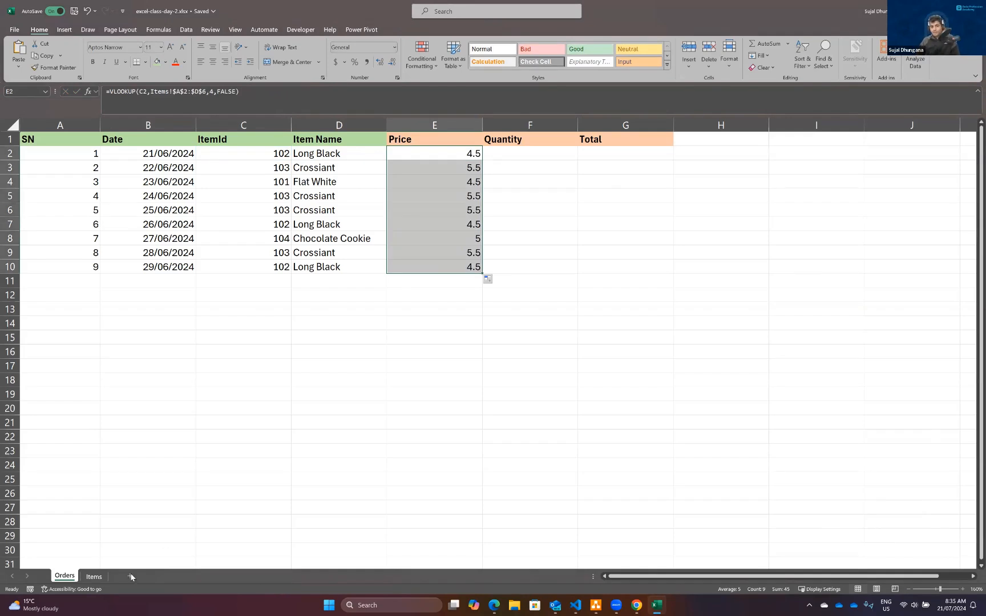
{"action": "key", "text": "ctrl+Page_Down"}
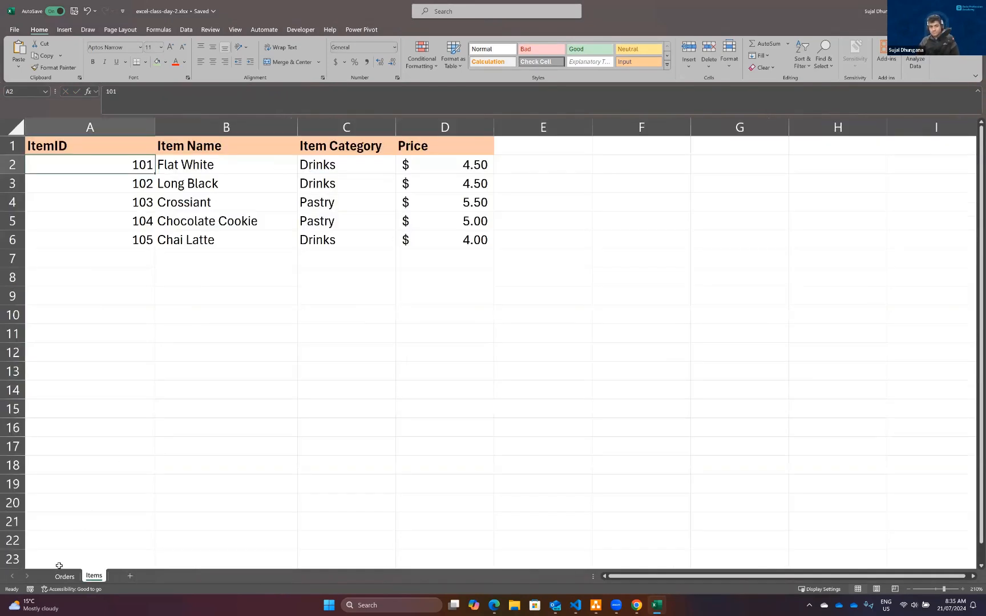
{"action": "key", "text": "ctrl+Page_Up"}
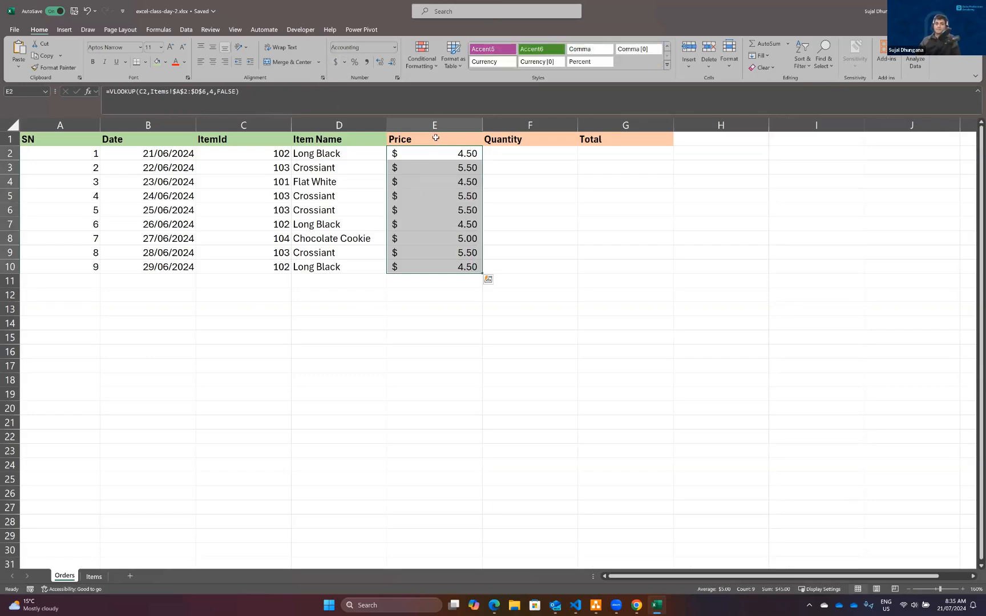
Shade the Price header cell E1 green like the headers of the completed columns.
{"action": "left_click", "coordinate": [436, 137]}
{"action": "left_click", "coordinate": [157, 62]}
{"action": "left_click", "coordinate": [528, 154]}
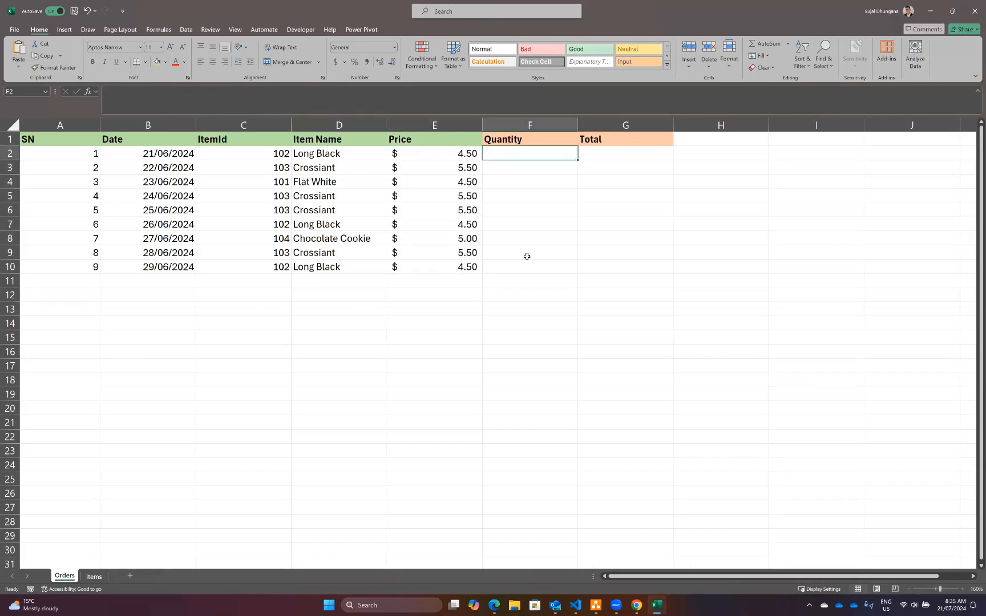
Set data validation on the Quantity cells F2:F10 to allow only whole numbers.
{"action": "key", "text": "ctrl+Down"}
{"action": "key", "text": "ctrl+Up"}
{"action": "key", "text": "Down"}
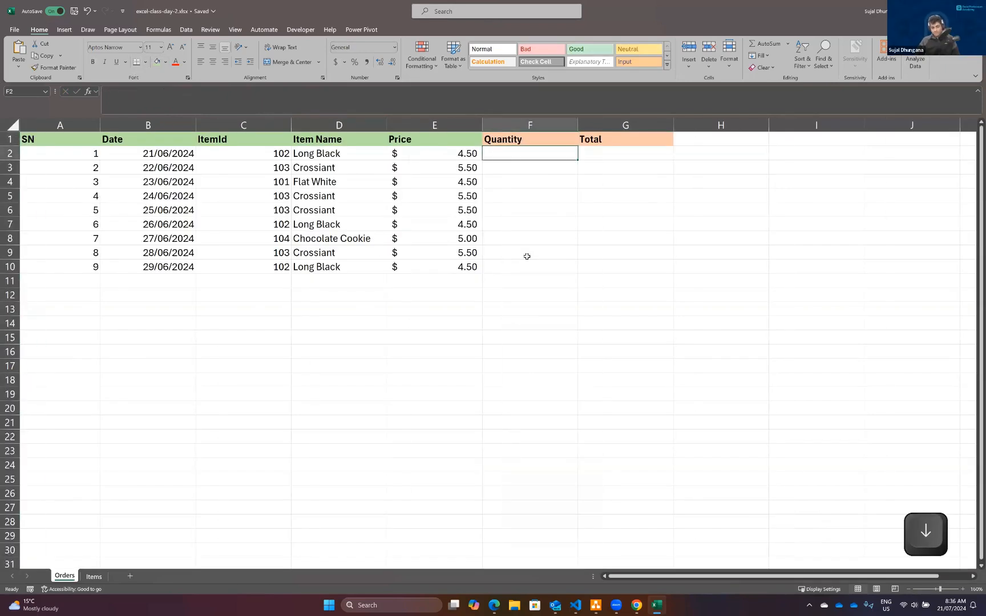
{"action": "key", "text": "shift+Down"}
{"action": "key", "text": "shift+Down"}
{"action": "key", "text": "shift+Down"}
{"action": "key", "text": "shift+Down"}
{"action": "key", "text": "shift+Down"}
{"action": "key", "text": "shift+Down"}
{"action": "key", "text": "shift+Down"}
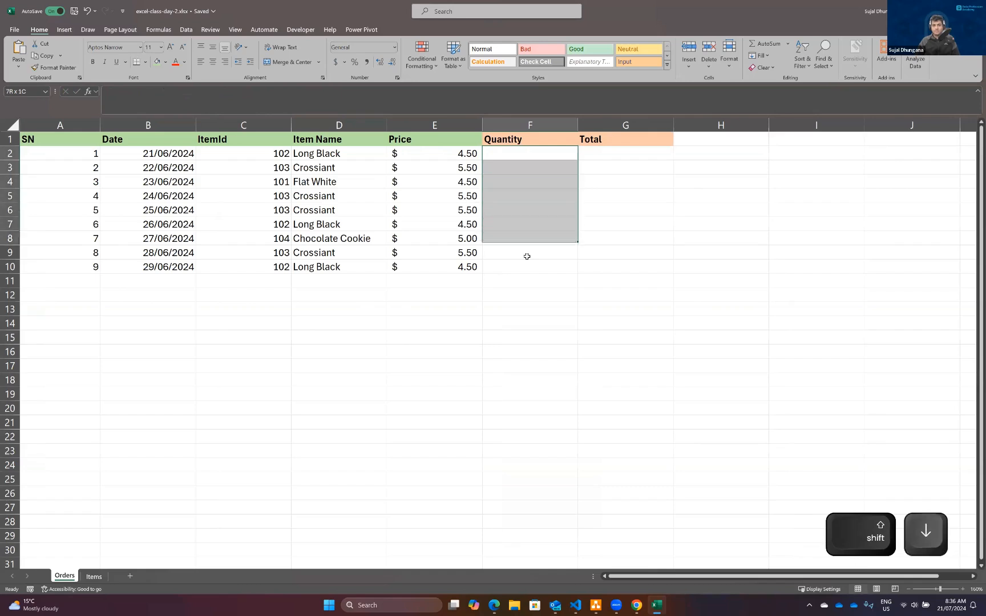
{"action": "key", "text": "shift+Down"}
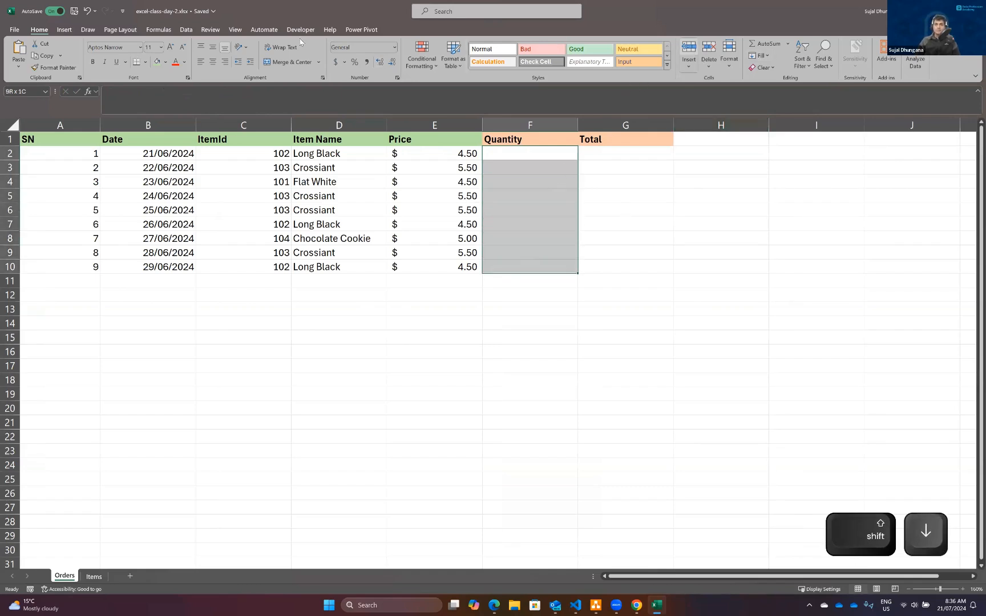
{"action": "left_click", "coordinate": [186, 29]}
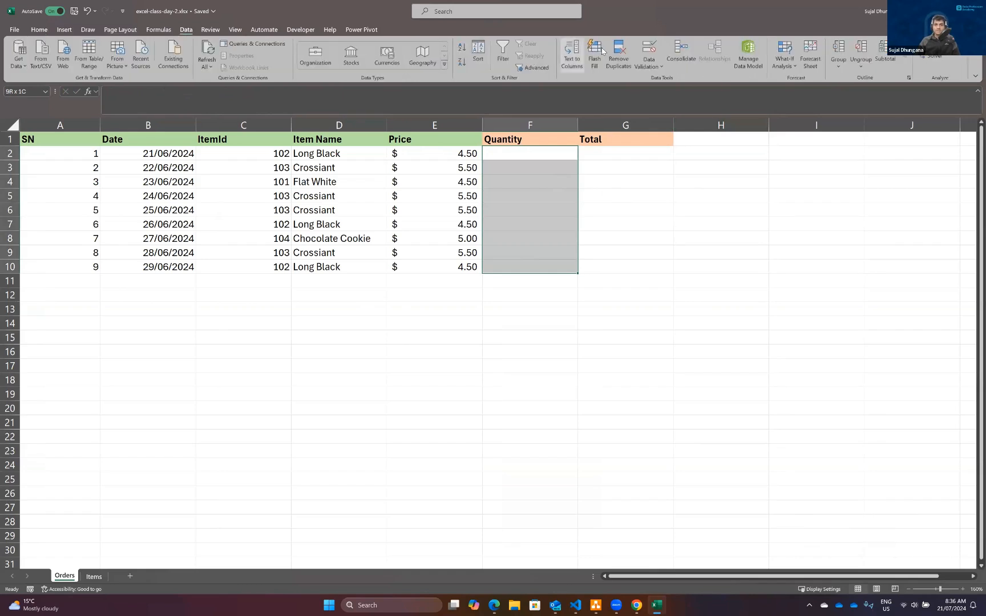
{"action": "left_click", "coordinate": [649, 48]}
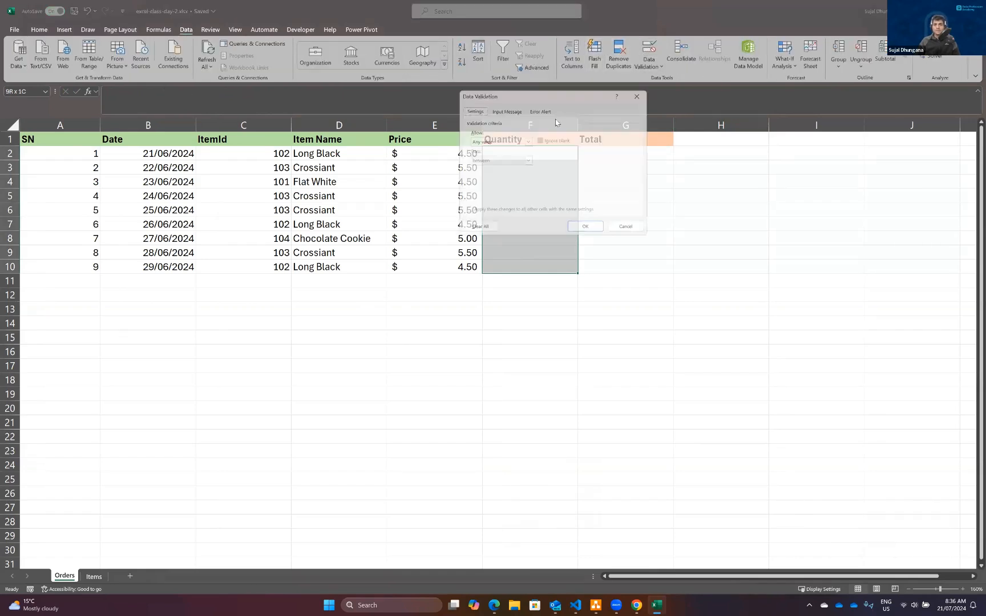
{"action": "left_click", "coordinate": [526, 140]}
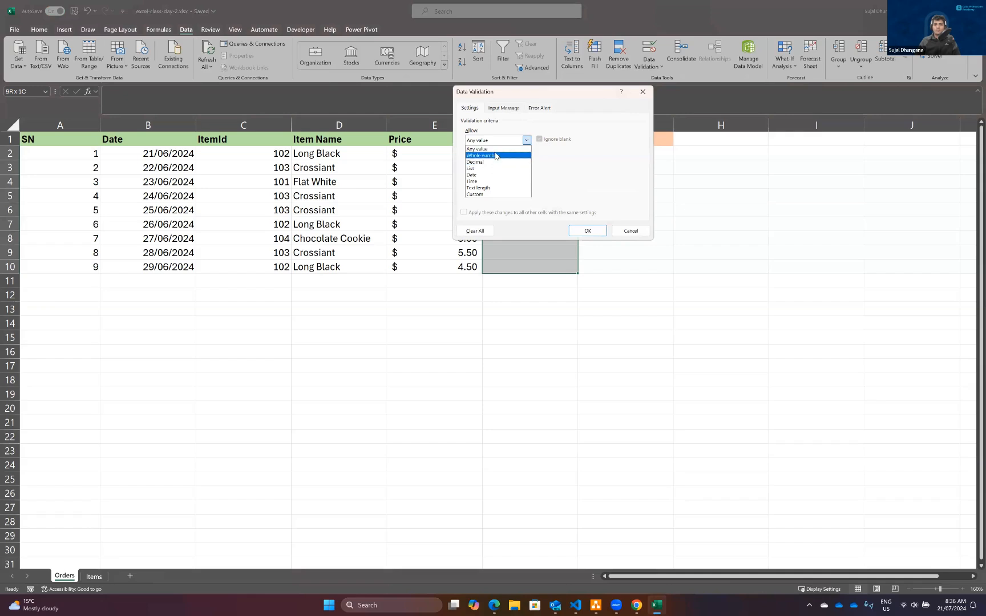
{"action": "left_click", "coordinate": [496, 156]}
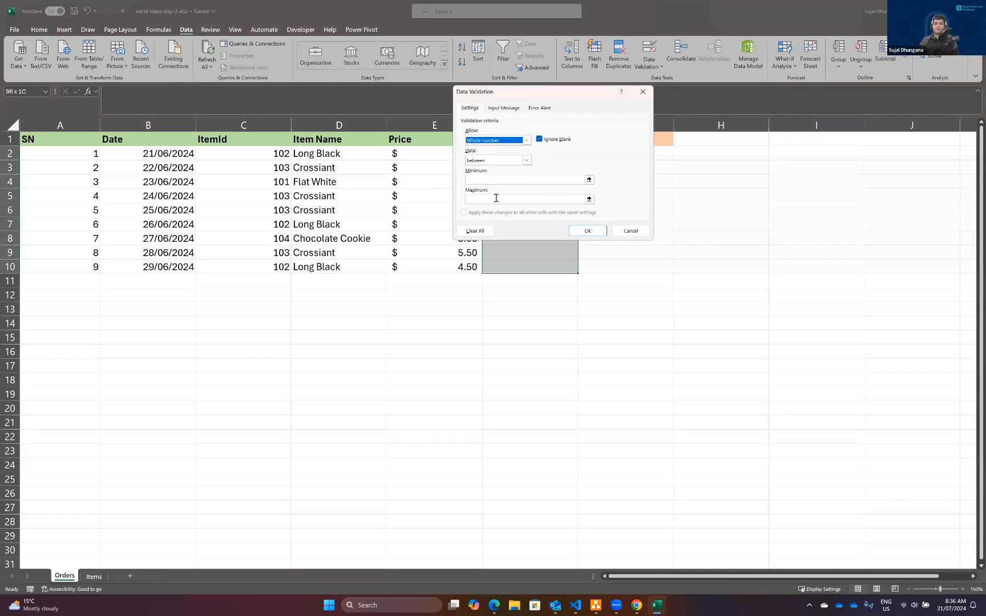
Limit the Quantity validation to a minimum of 1 and a maximum of 1000 and apply it.
{"action": "left_click", "coordinate": [505, 181]}
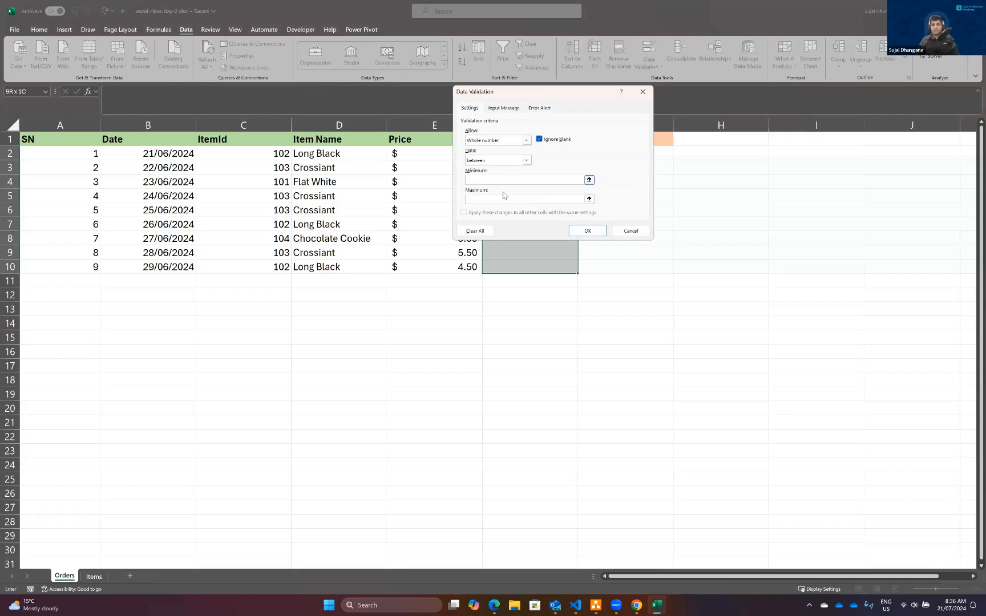
{"action": "type", "text": "1"}
{"action": "left_click", "coordinate": [501, 201]}
{"action": "type", "text": "1000"}
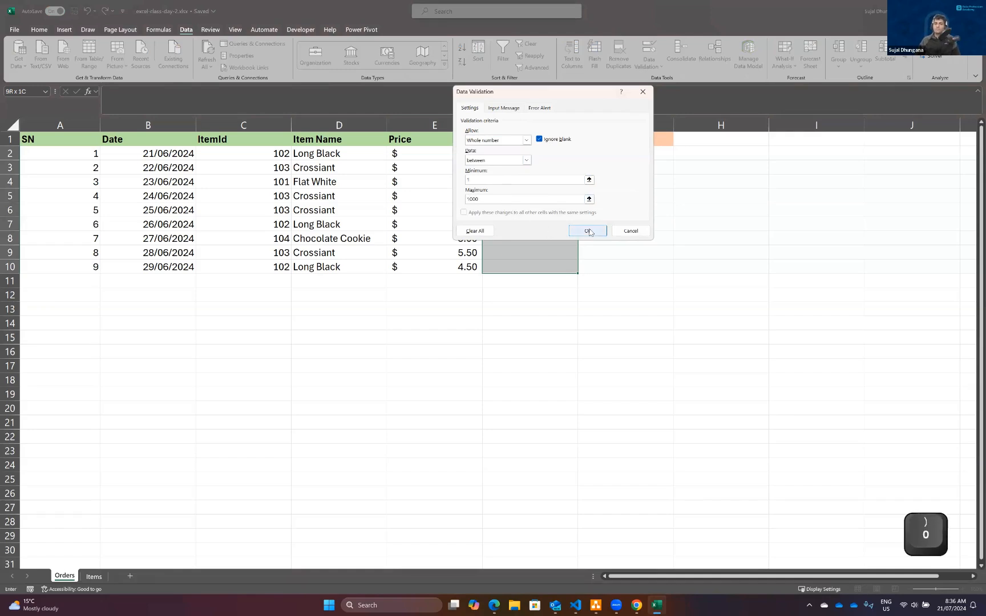
{"action": "left_click", "coordinate": [590, 232]}
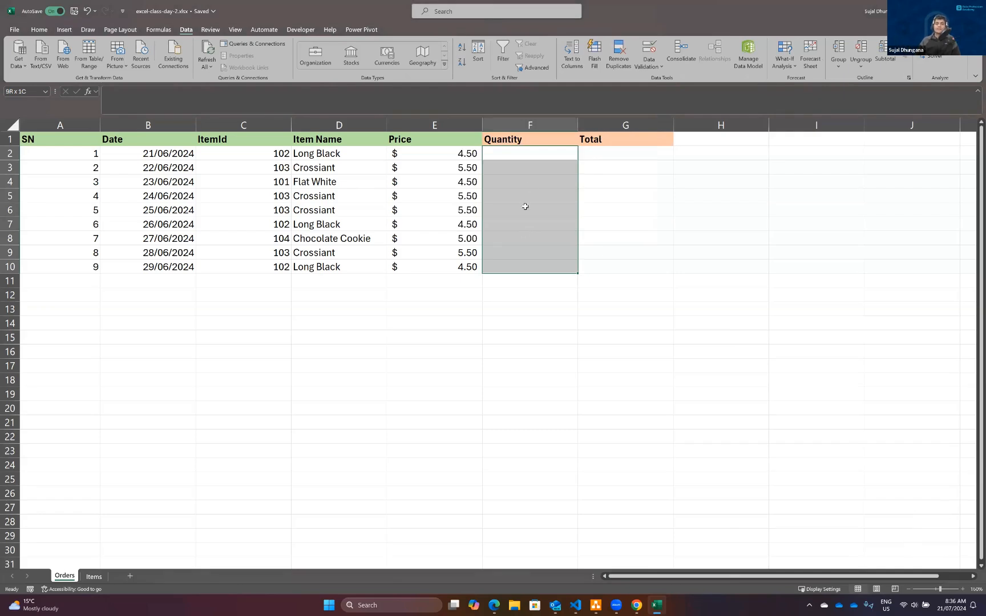
Enter the quantities 1, 2, 3, 2, 1, 4, 3, 2 and 6 in cells F2 to F10.
{"action": "left_click", "coordinate": [535, 152]}
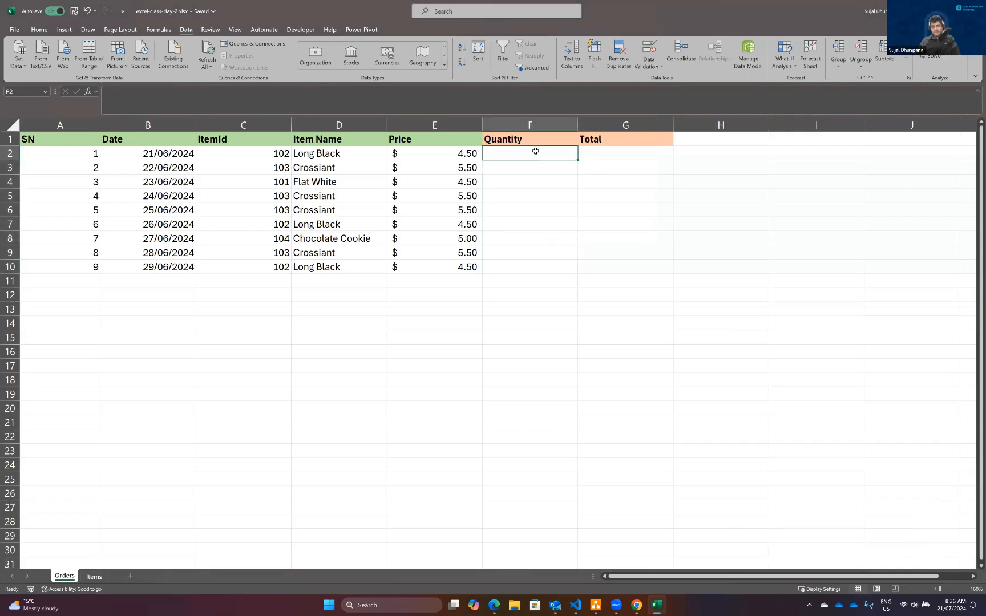
{"action": "type", "text": "1"}
{"action": "key", "text": "Return"}
{"action": "type", "text": "2"}
{"action": "key", "text": "Return"}
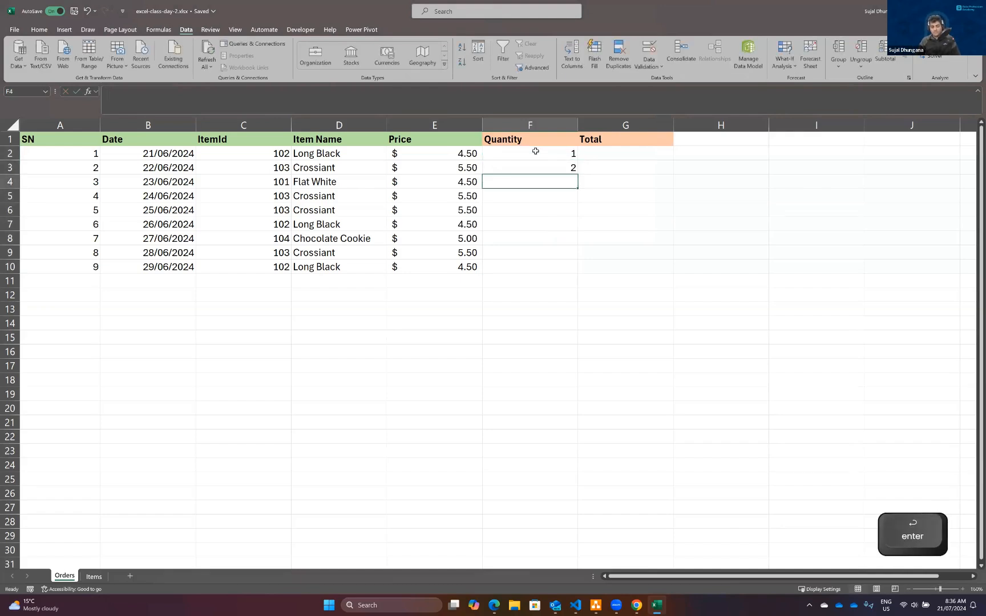
{"action": "type", "text": "3"}
{"action": "key", "text": "Return"}
{"action": "type", "text": "2"}
{"action": "key", "text": "Return"}
{"action": "type", "text": "1"}
{"action": "key", "text": "Return"}
{"action": "type", "text": "4"}
{"action": "key", "text": "Return"}
{"action": "type", "text": "3"}
{"action": "key", "text": "Return"}
{"action": "type", "text": "2"}
{"action": "key", "text": "Return"}
{"action": "type", "text": "6"}
{"action": "key", "text": "Return"}
Shade the Quantity header cell F1 green to match the completed columns.
{"action": "key", "text": "Up"}
{"action": "key", "text": "Up"}
{"action": "key", "text": "Up"}
{"action": "key", "text": "Up"}
{"action": "key", "text": "Up"}
{"action": "key", "text": "Up"}
{"action": "key", "text": "Up"}
{"action": "key", "text": "Up"}
{"action": "key", "text": "Up"}
{"action": "key", "text": "Up"}
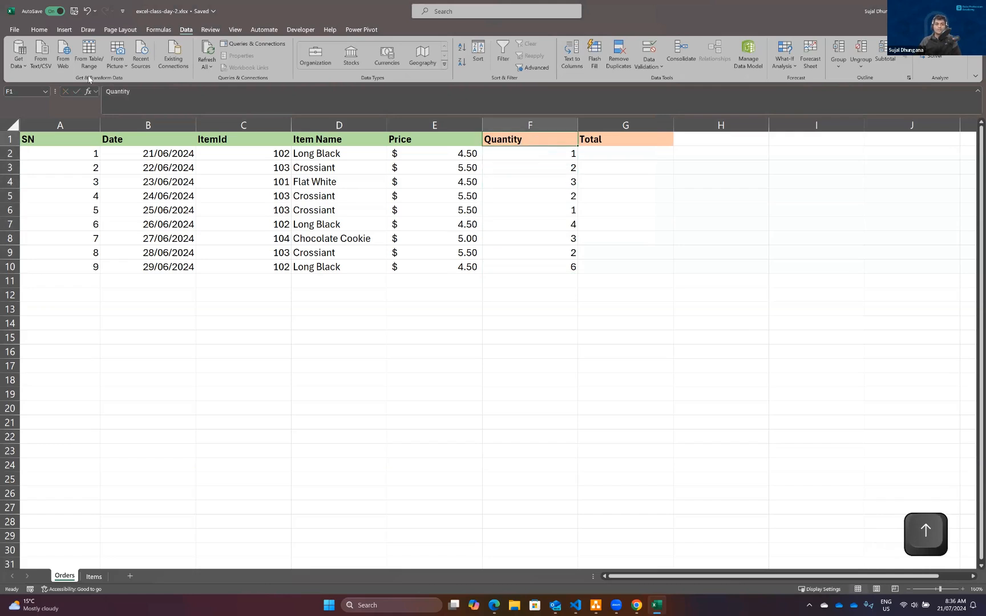
{"action": "left_click", "coordinate": [39, 29]}
{"action": "key", "text": "ctrl+z"}
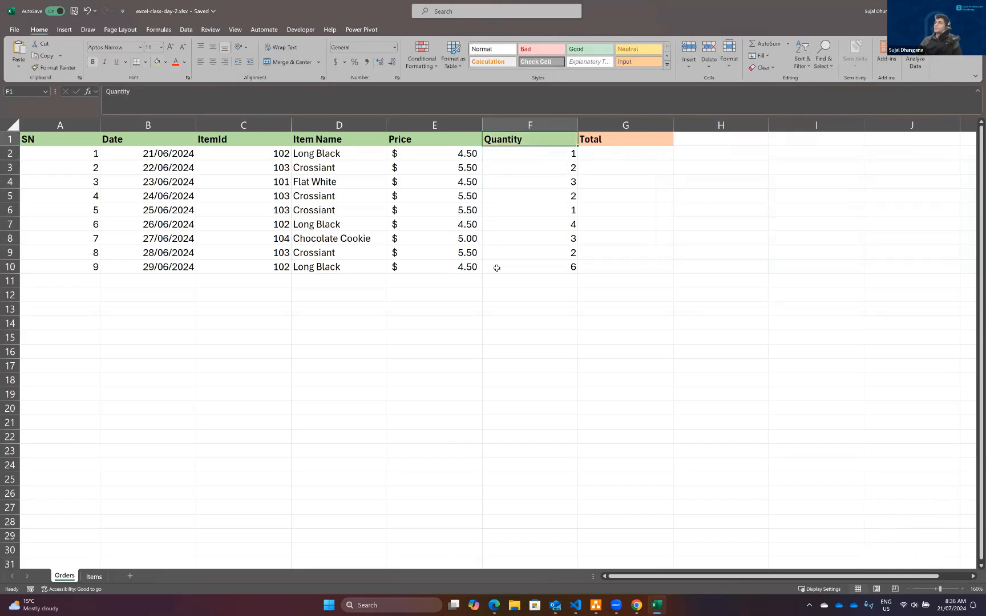
Calculate the Total in G2 with =E2*F2 and fill the formula down to G10.
{"action": "left_click", "coordinate": [610, 153]}
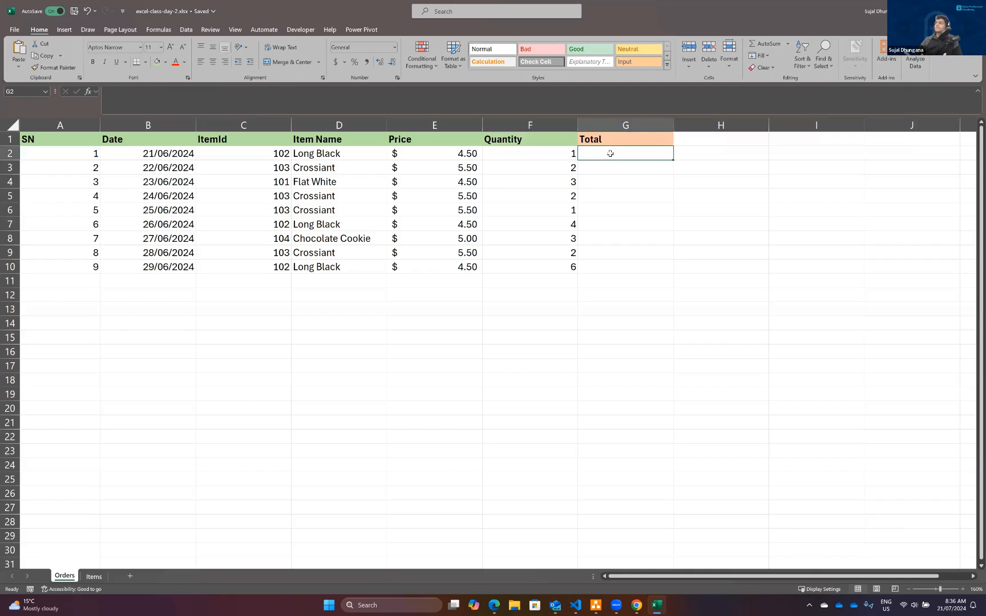
{"action": "type", "text": "="}
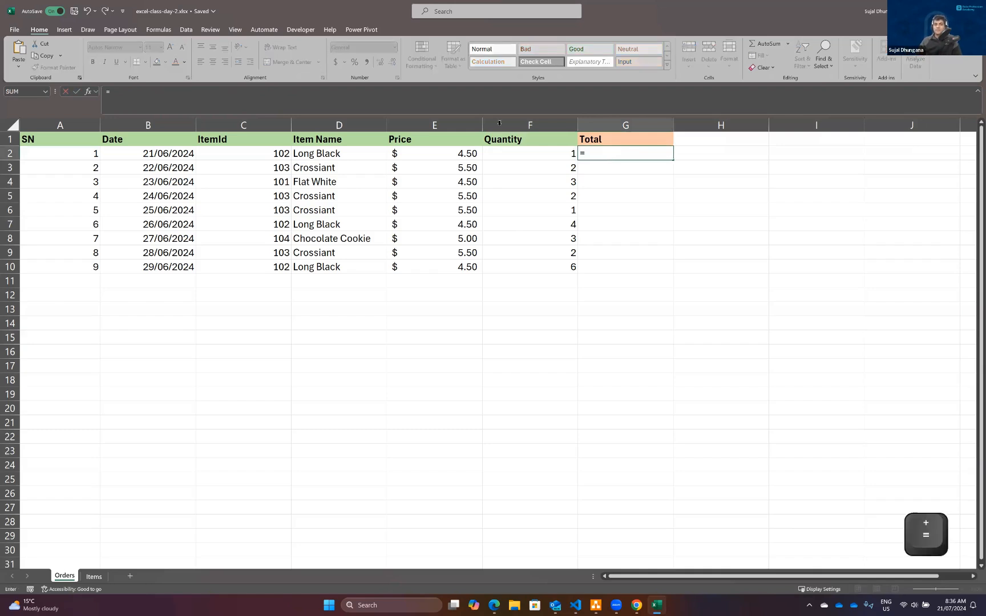
{"action": "left_click", "coordinate": [428, 155]}
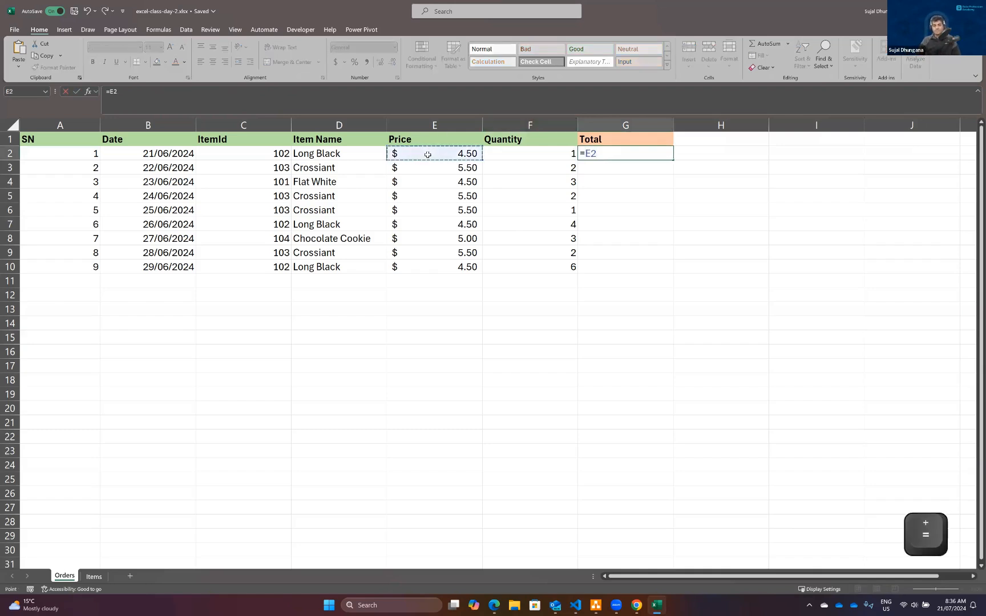
{"action": "type", "text": "*"}
{"action": "left_click", "coordinate": [530, 160]}
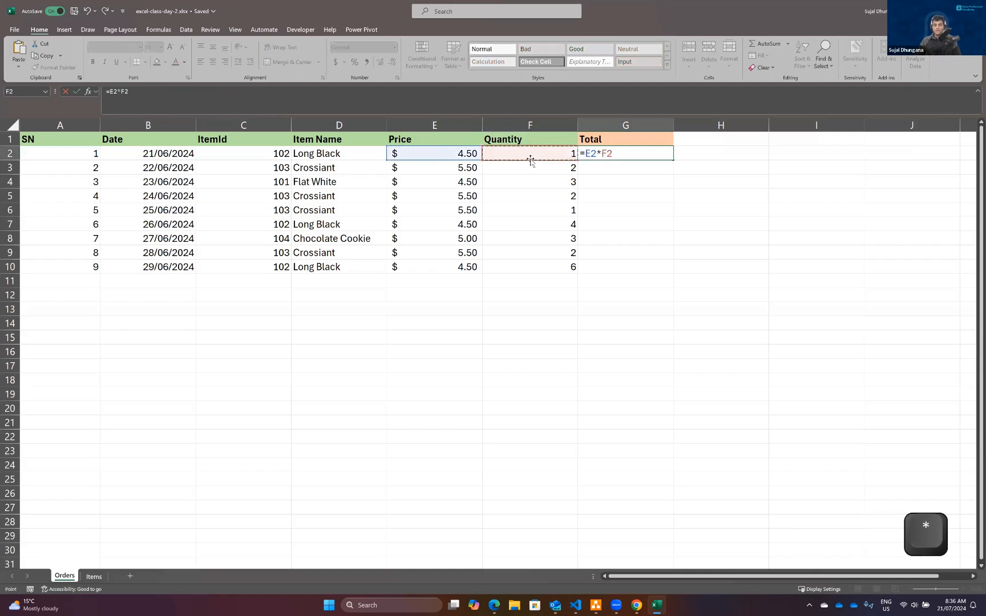
{"action": "key", "text": "Return"}
{"action": "left_click", "coordinate": [611, 150]}
{"action": "double_click", "coordinate": [673, 160]}
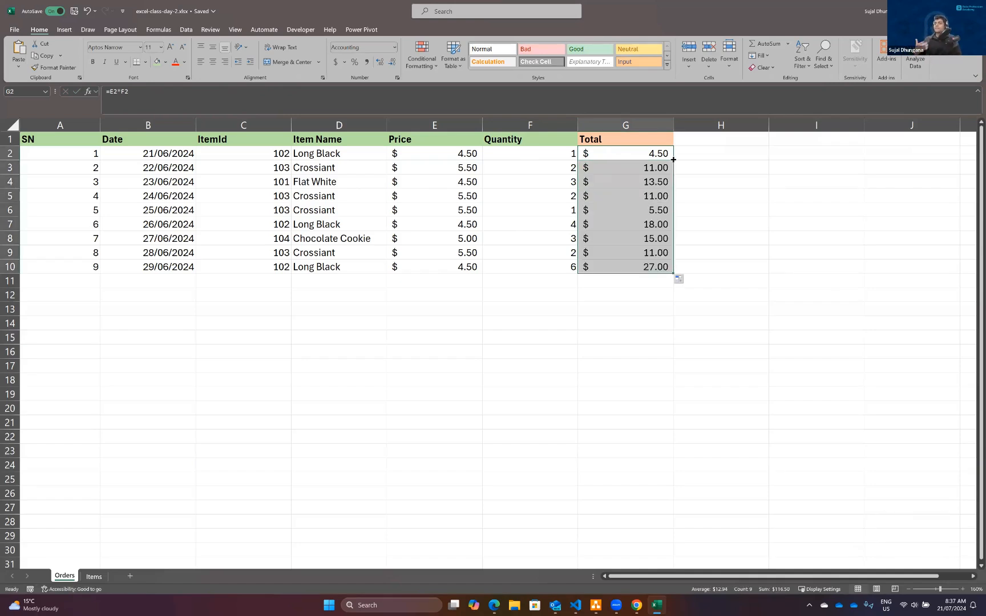
Shade the Total header cell G1 green to match the other column headers.
{"action": "left_click", "coordinate": [624, 139]}
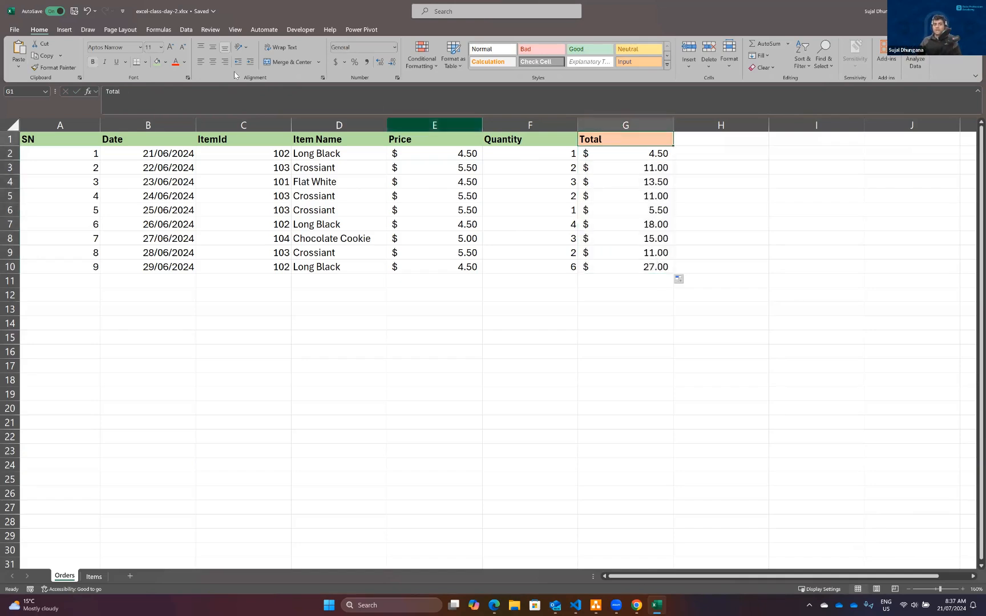
{"action": "left_click", "coordinate": [157, 61]}
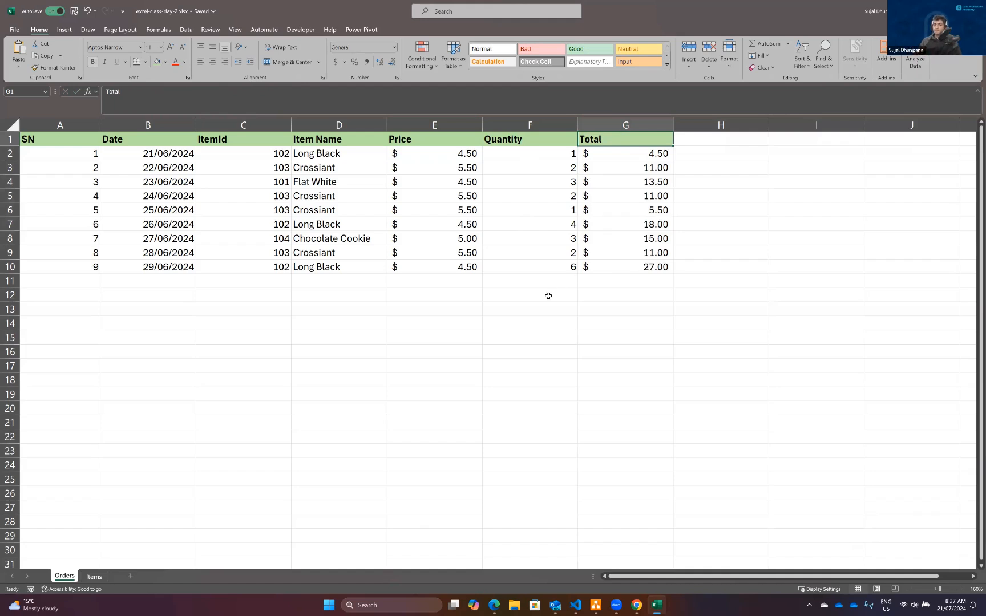
Label cell F12 Total and sum the order totals in G12 with =SUM(G2:G10).
{"action": "left_click", "coordinate": [518, 297]}
{"action": "type", "text": "Total"}
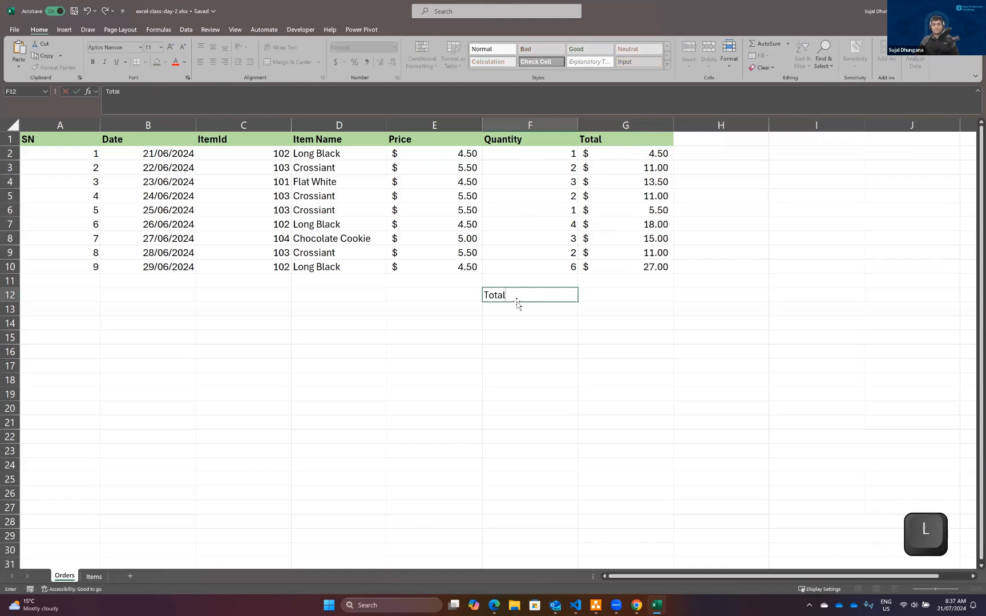
{"action": "key", "text": "Tab"}
{"action": "type", "text": "=sum"}
{"action": "key", "text": "Tab"}
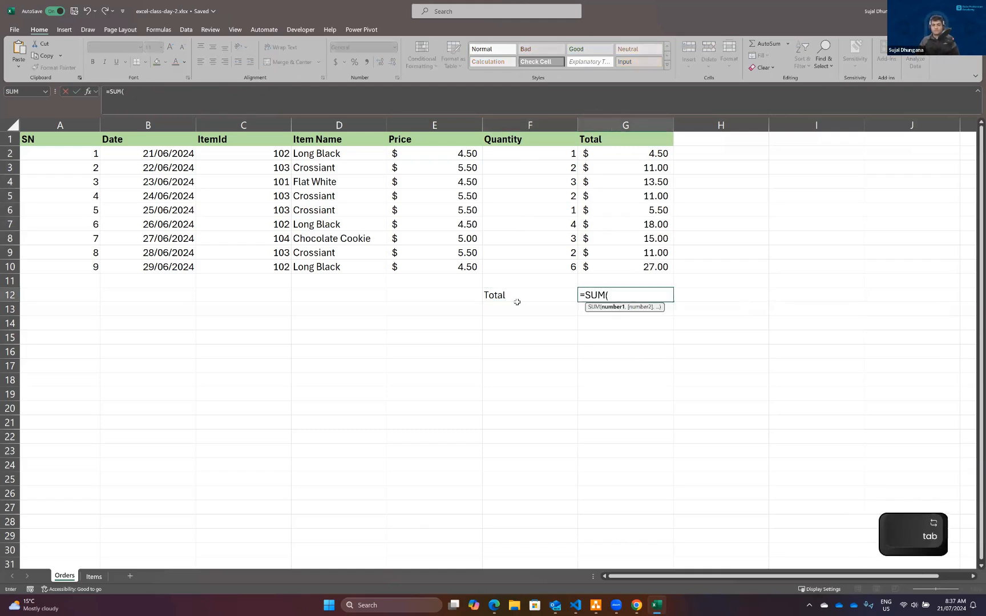
{"action": "left_click_drag", "start_coordinate": [621, 154], "coordinate": [629, 266]}
{"action": "key", "text": "Return"}
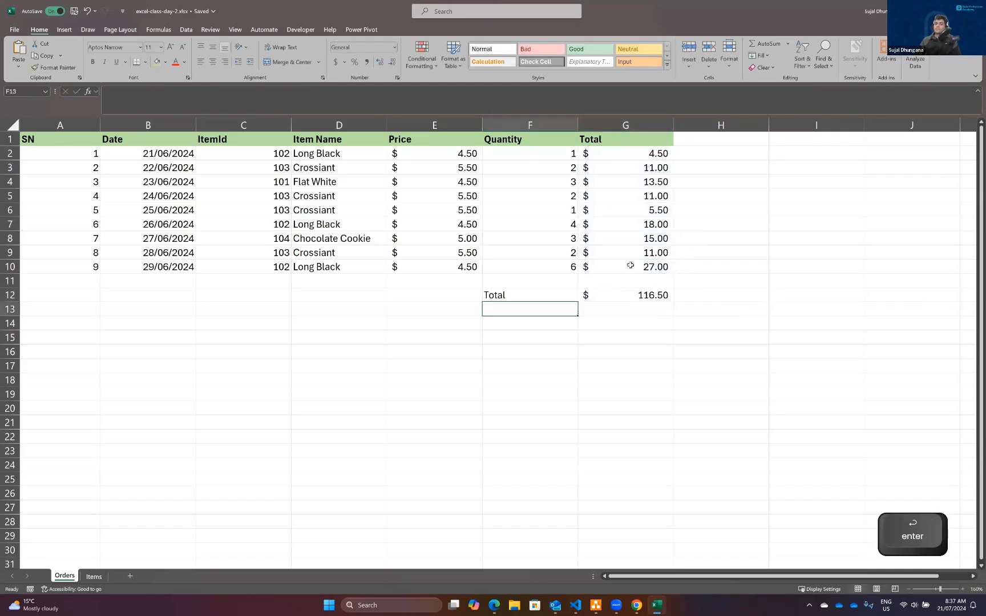
Apply a Top and Double Bottom Border to the empty row cells A11 to G11 above the grand total.
{"action": "key", "text": "Up"}
{"action": "key", "text": "Up"}
{"action": "key", "text": "Left"}
{"action": "key", "text": "Left"}
{"action": "key", "text": "Left"}
{"action": "key", "text": "Left"}
{"action": "key", "text": "Left"}
{"action": "key", "text": "Up"}
{"action": "key", "text": "Down"}
{"action": "key", "text": "shift+Right"}
{"action": "key", "text": "shift+Right"}
{"action": "key", "text": "shift+Right"}
{"action": "key", "text": "shift+Right"}
{"action": "key", "text": "shift+Right"}
{"action": "key", "text": "shift+Right"}
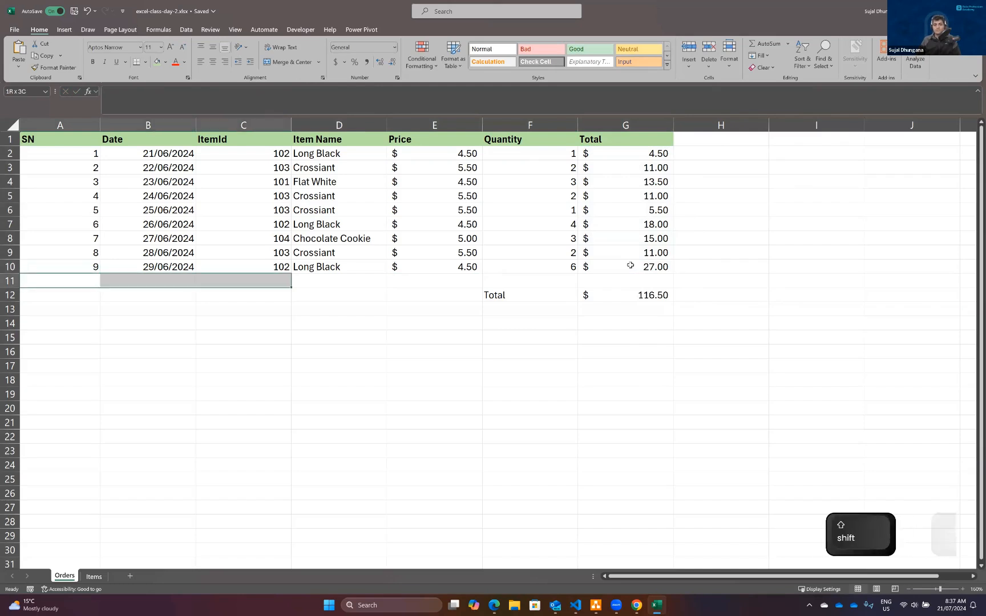
{"action": "left_click", "coordinate": [146, 61]}
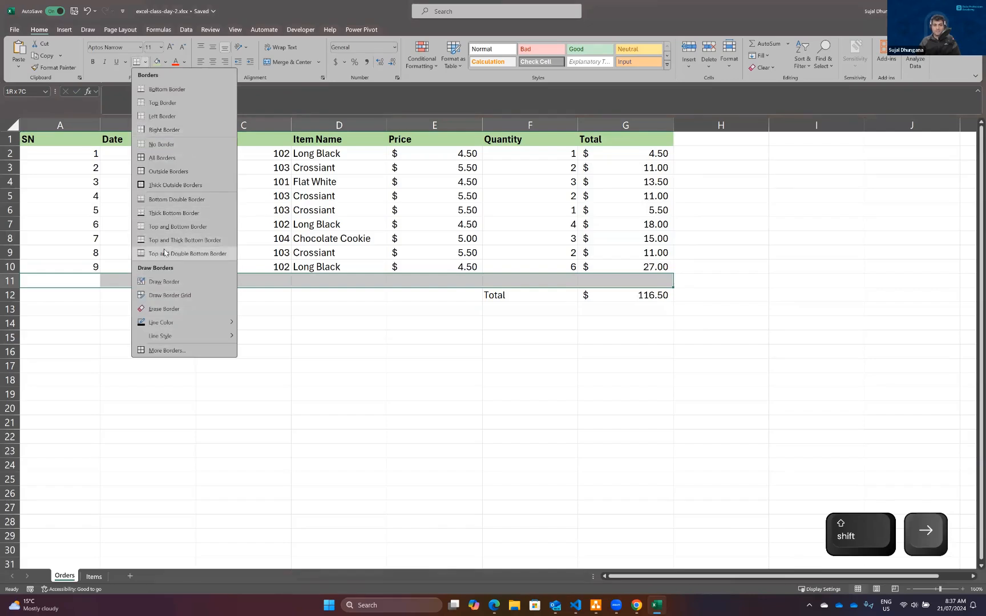
{"action": "left_click", "coordinate": [165, 252]}
{"action": "left_click", "coordinate": [308, 310]}
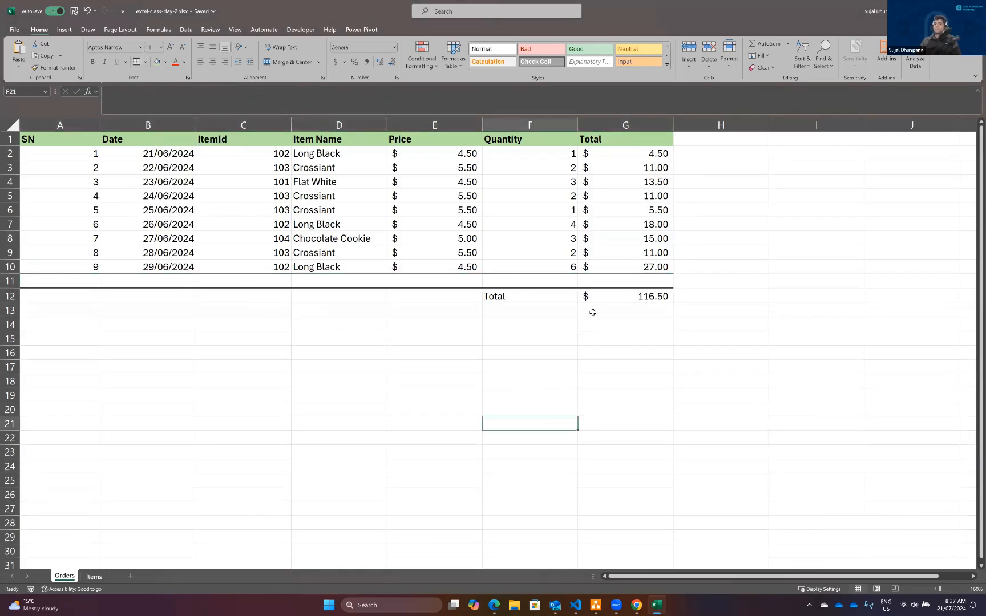
Save the workbook with the grand total in place.
{"action": "left_click", "coordinate": [643, 298]}
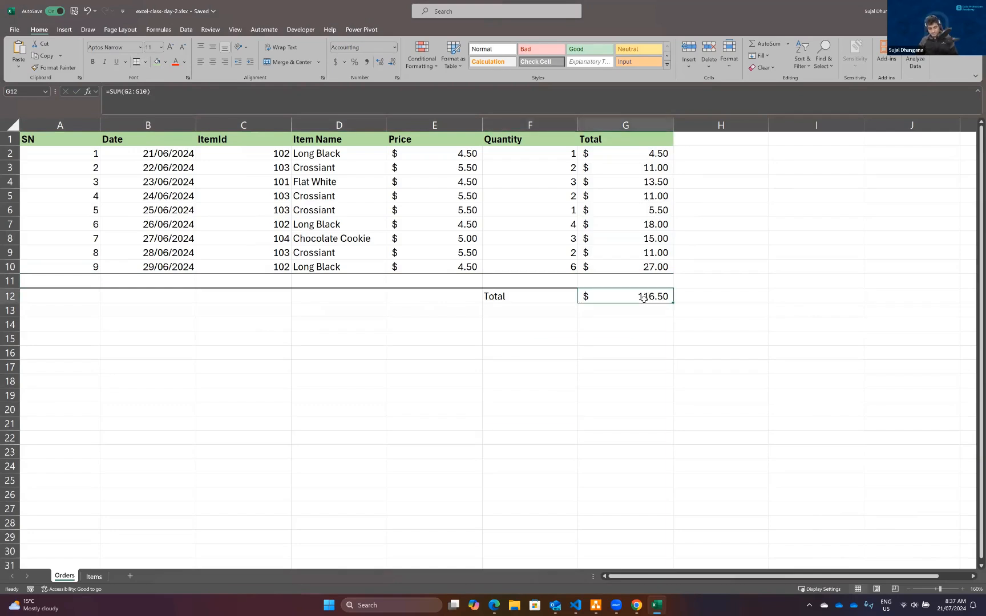
{"action": "key", "text": "ctrl+s"}
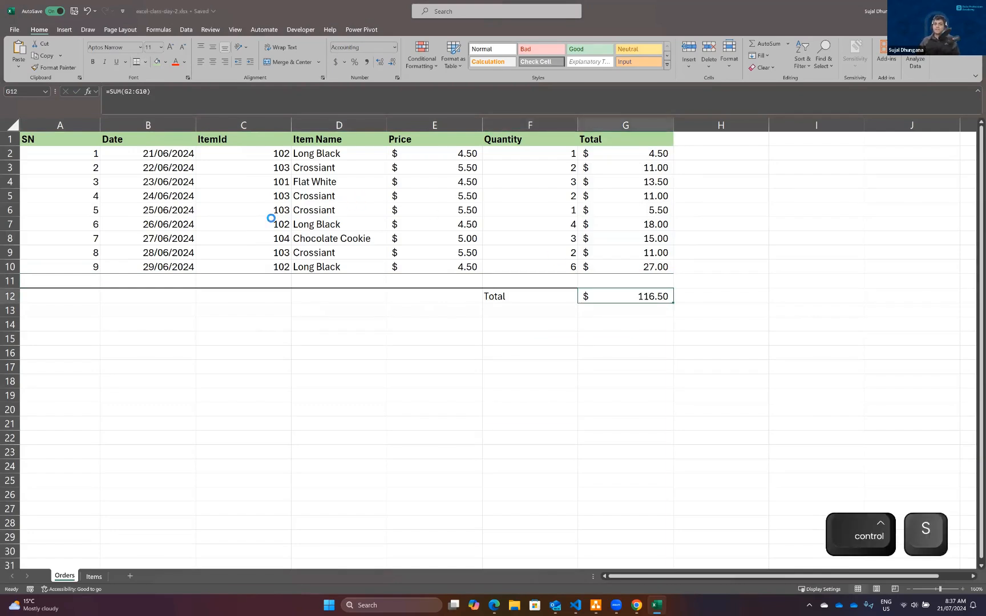
{"action": "left_click", "coordinate": [271, 218]}
{"action": "left_click", "coordinate": [261, 344]}
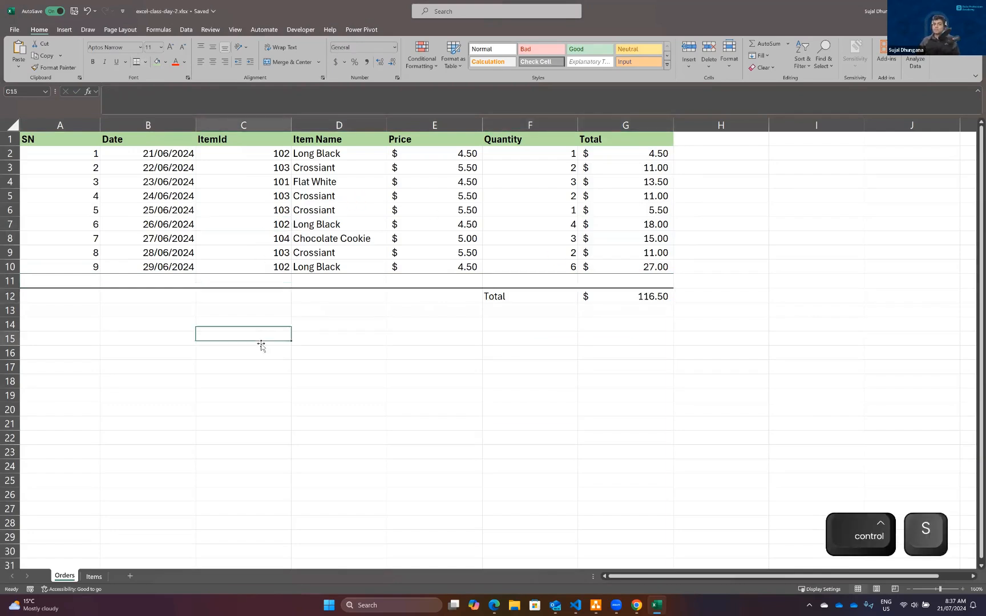
Examine the ItemId choices that the validation list offers in cell C3.
{"action": "left_click", "coordinate": [265, 205]}
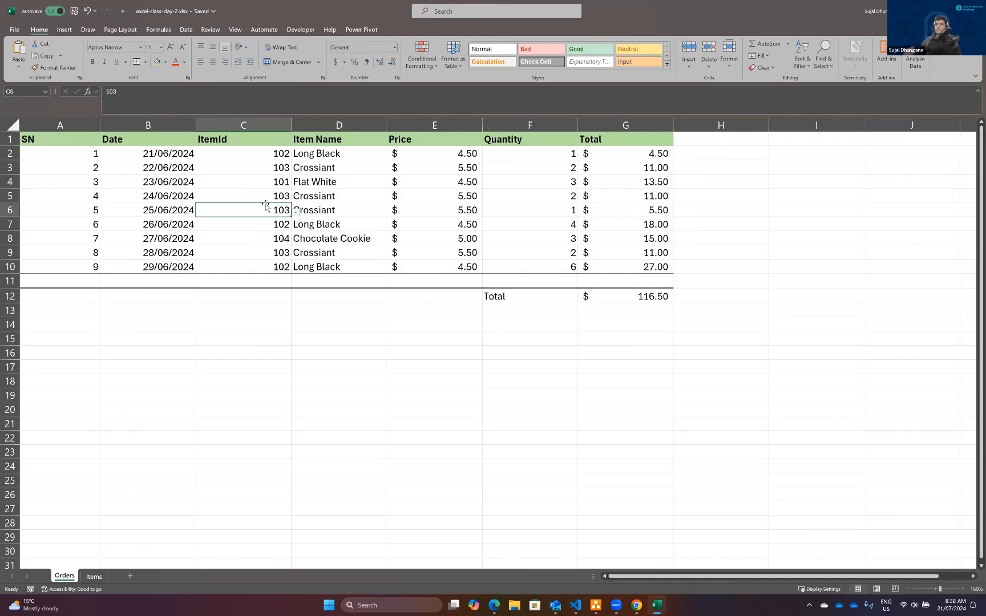
{"action": "left_click", "coordinate": [277, 166]}
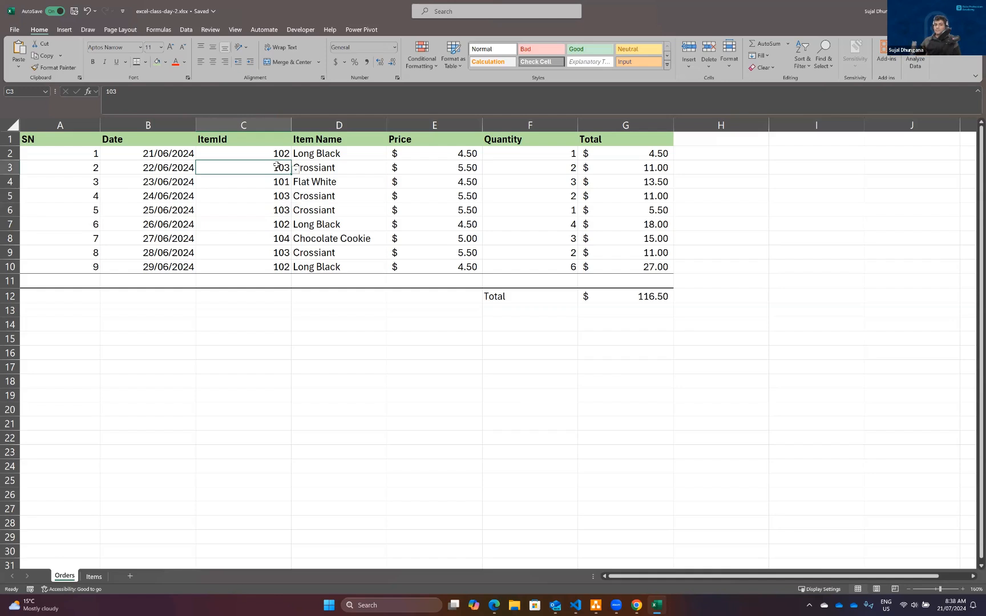
{"action": "left_click", "coordinate": [296, 170]}
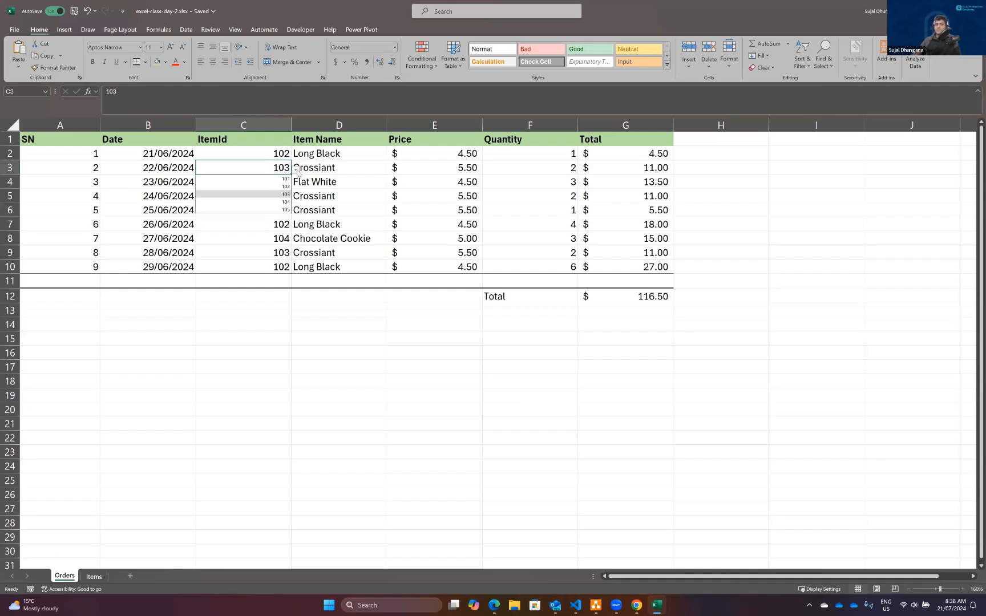
{"action": "left_click", "coordinate": [319, 338]}
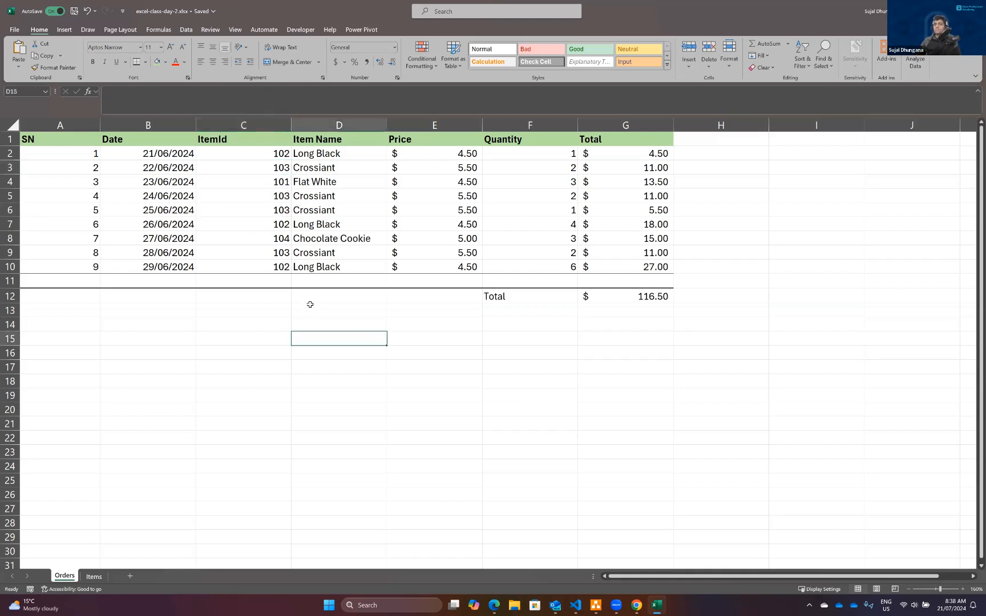
Change the ItemId of the fifth order in C6 to 101 using its validation list.
{"action": "left_click", "coordinate": [271, 210]}
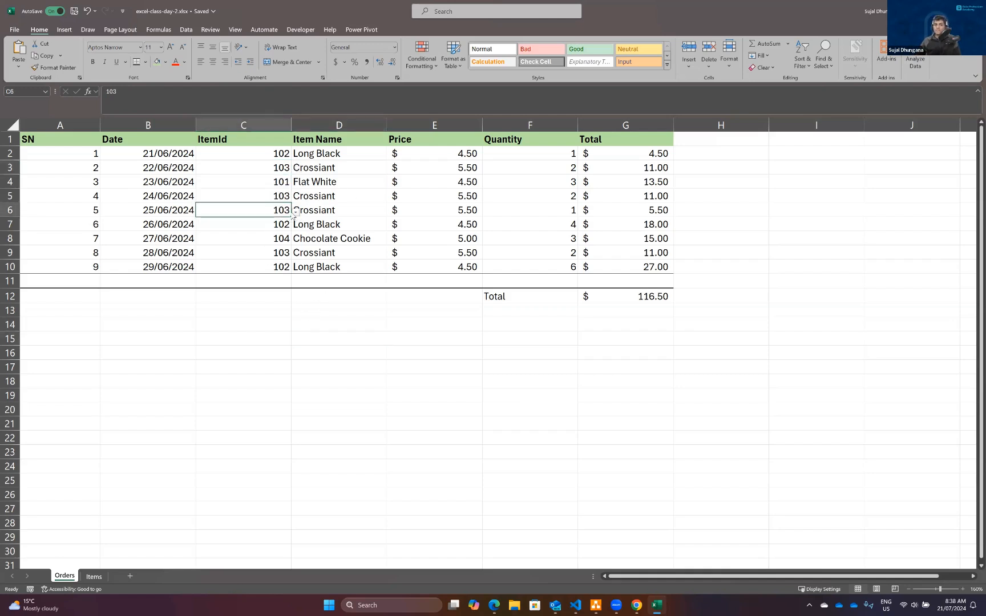
{"action": "left_click", "coordinate": [297, 213]}
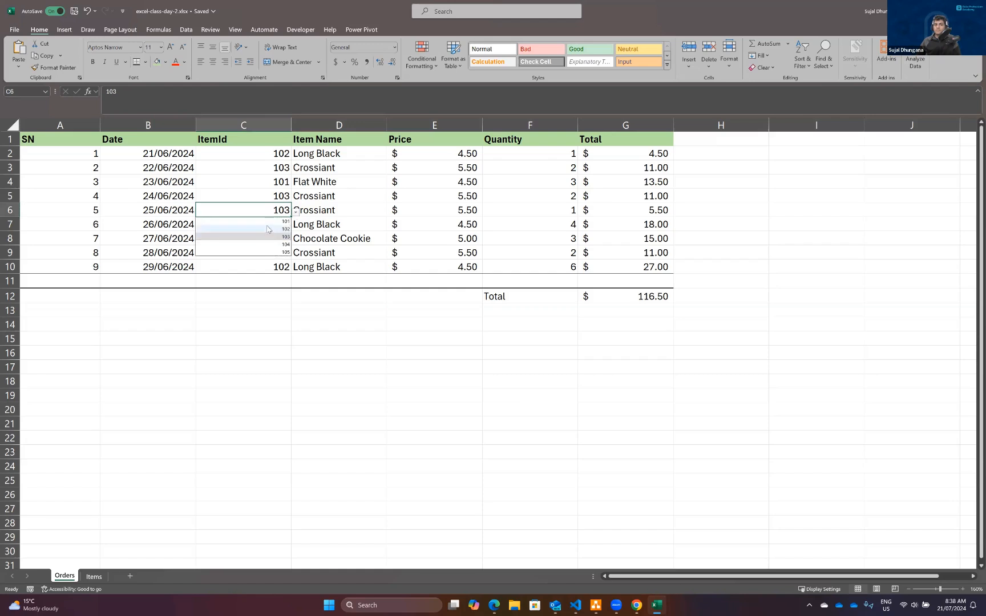
{"action": "left_click", "coordinate": [268, 223]}
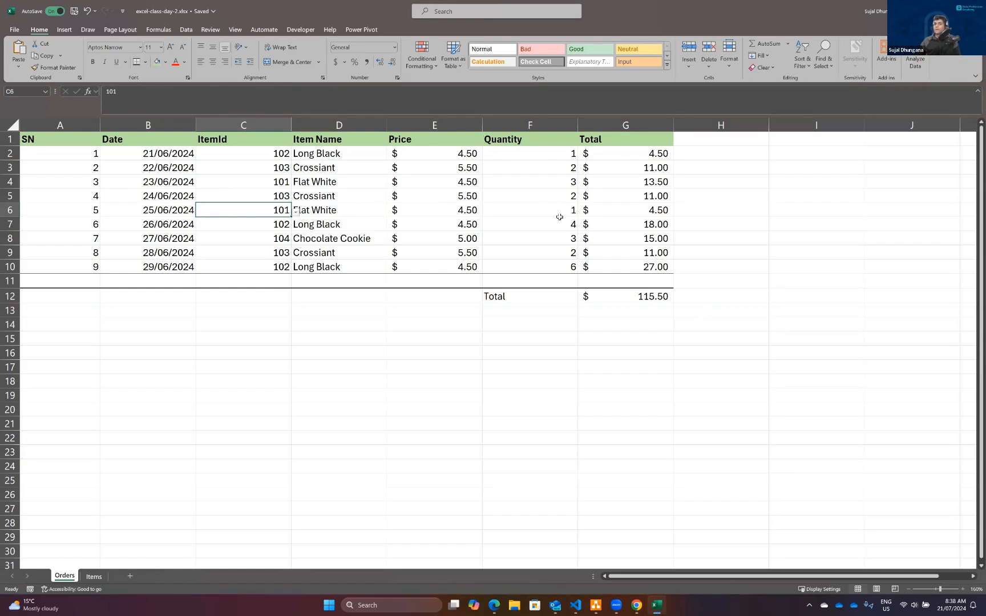
Set the Quantity of the fourth order in F5 to 3.
{"action": "left_click", "coordinate": [550, 195]}
{"action": "type", "text": "3"}
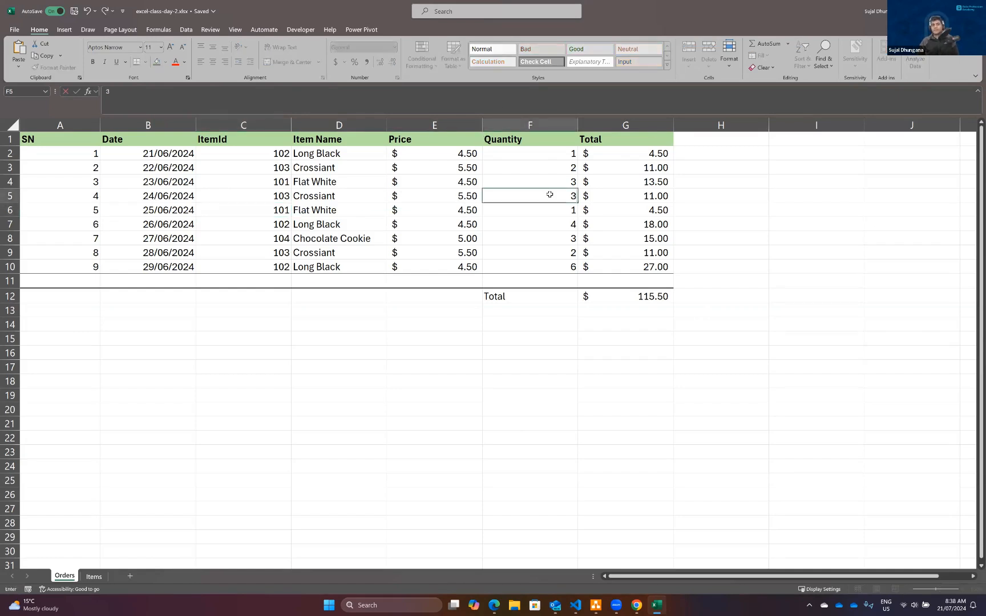
{"action": "key", "text": "Return"}
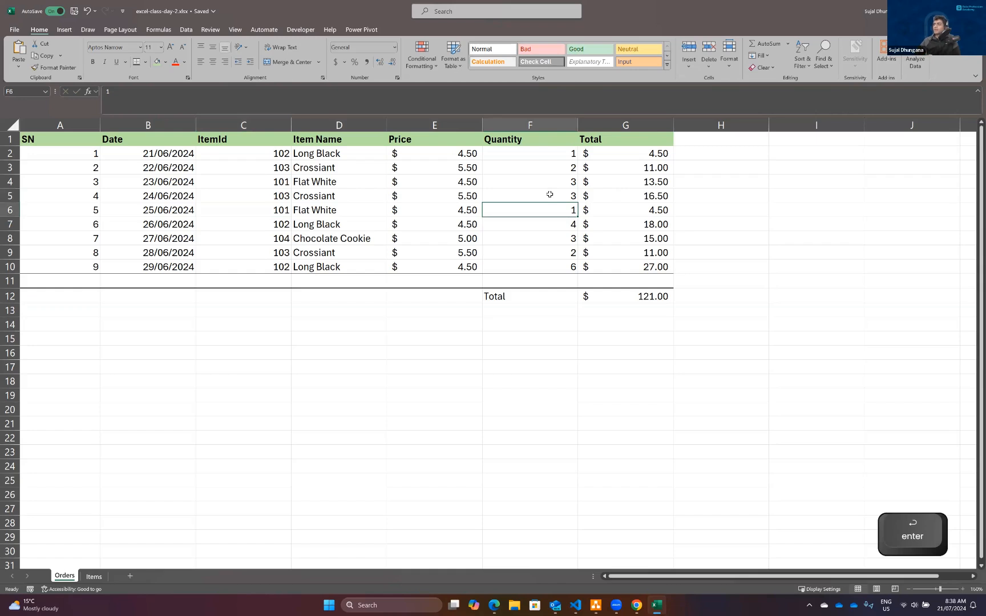